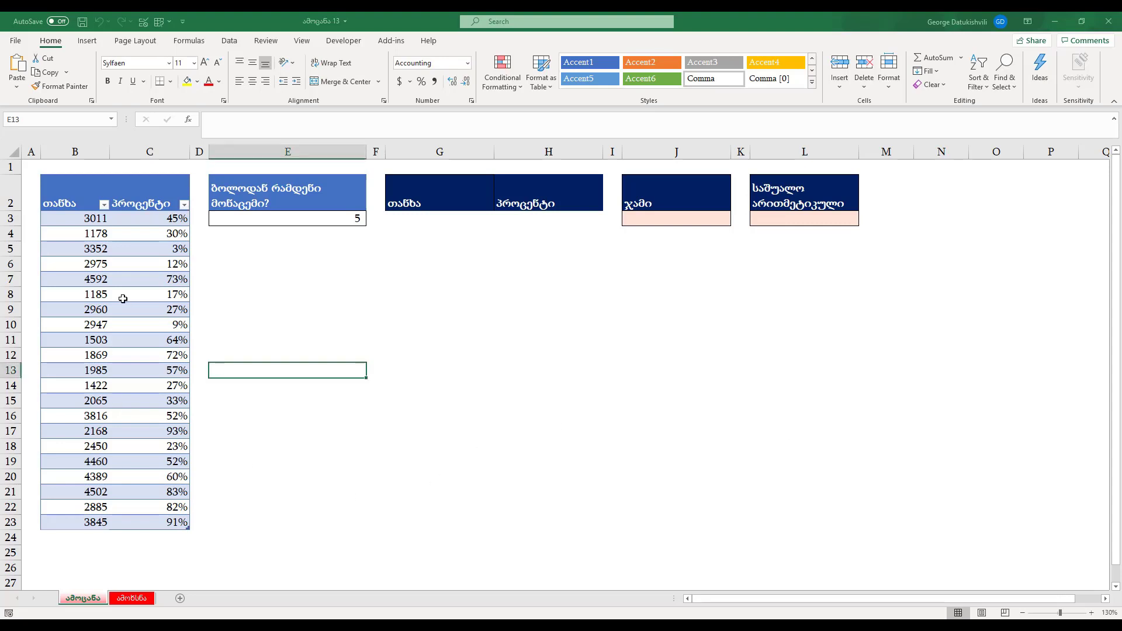
# Inspect the amount and percentage table in B2:C23 and the property that holds its table name.
pyautogui.click(94, 300)
pyautogui.hotkey('ctrl', 'a')
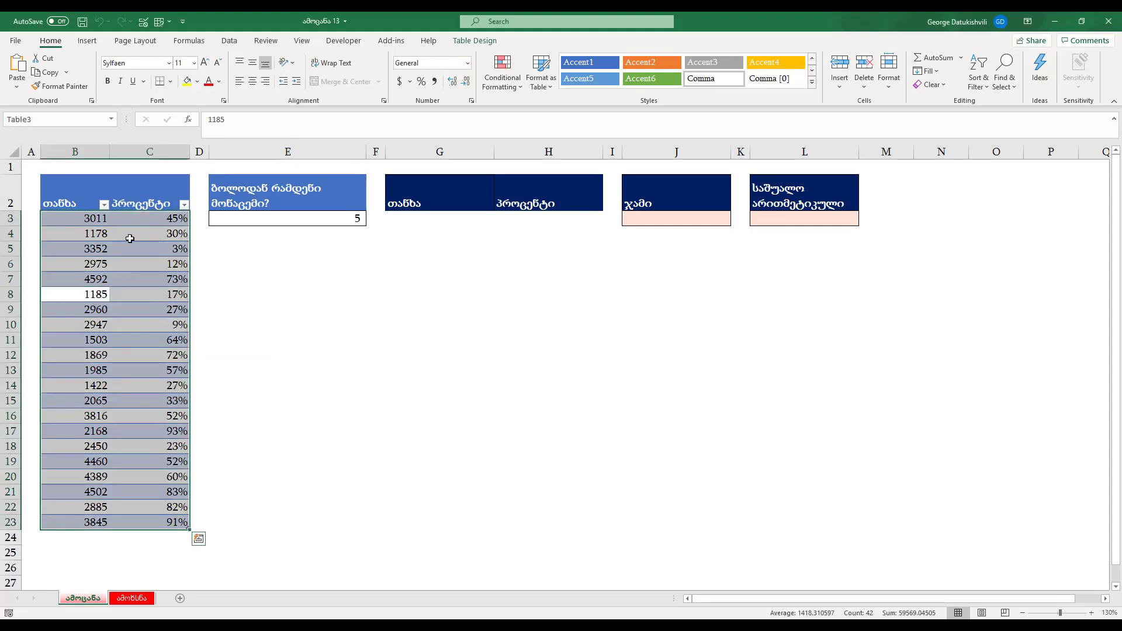
pyautogui.click(121, 251)
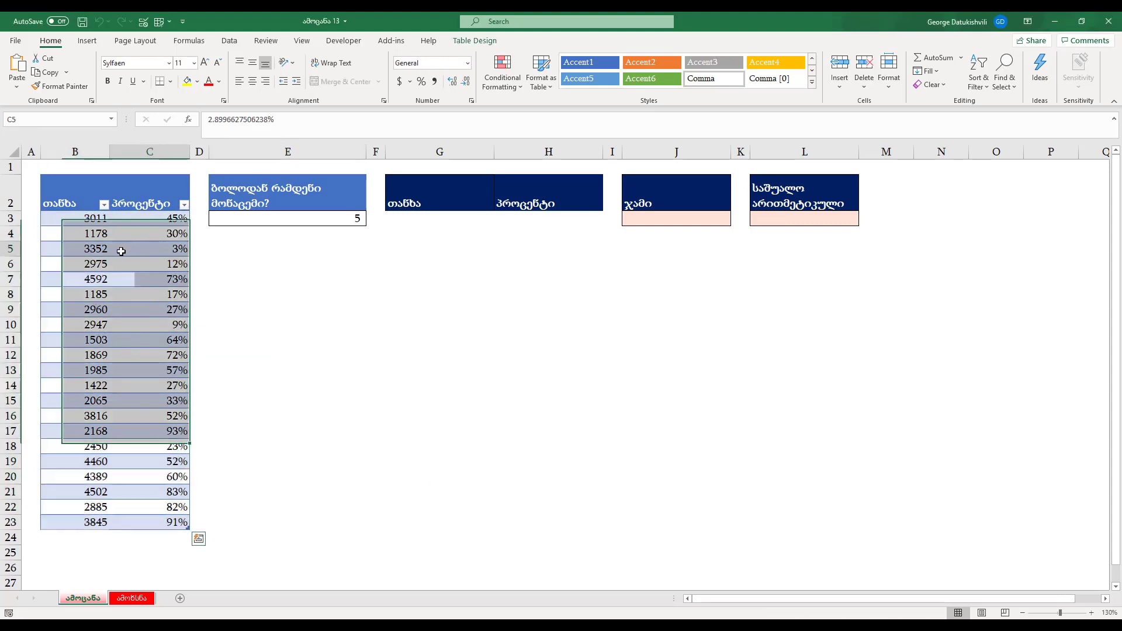
pyautogui.click(87, 40)
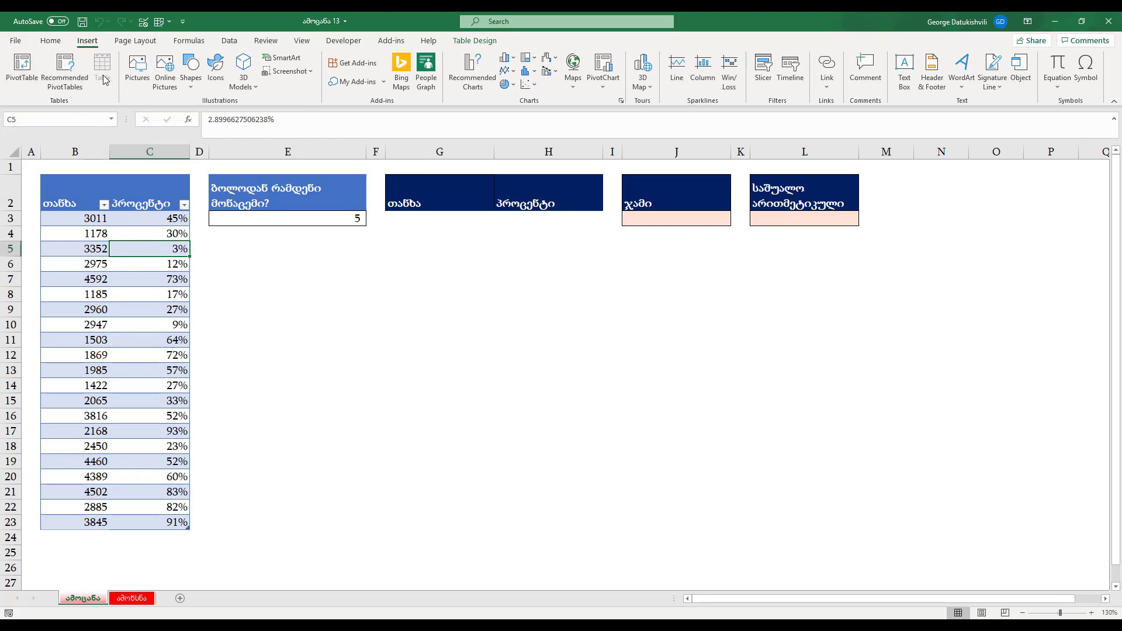
pyautogui.click(114, 263)
pyautogui.hotkey('alt', 'j')
pyautogui.press('t')
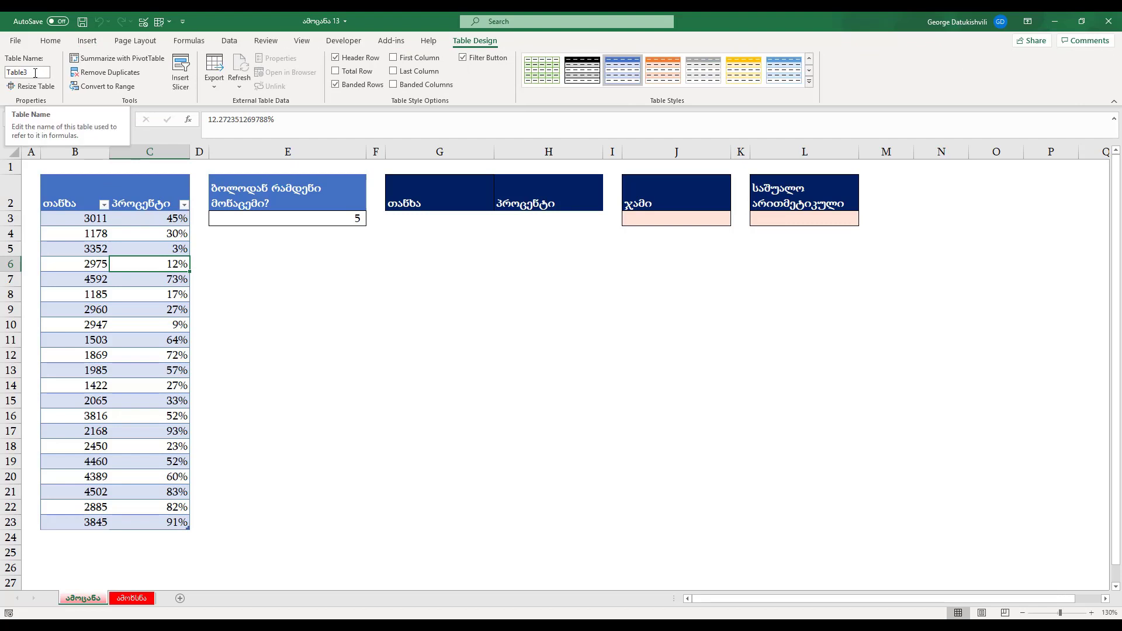
pyautogui.click(123, 296)
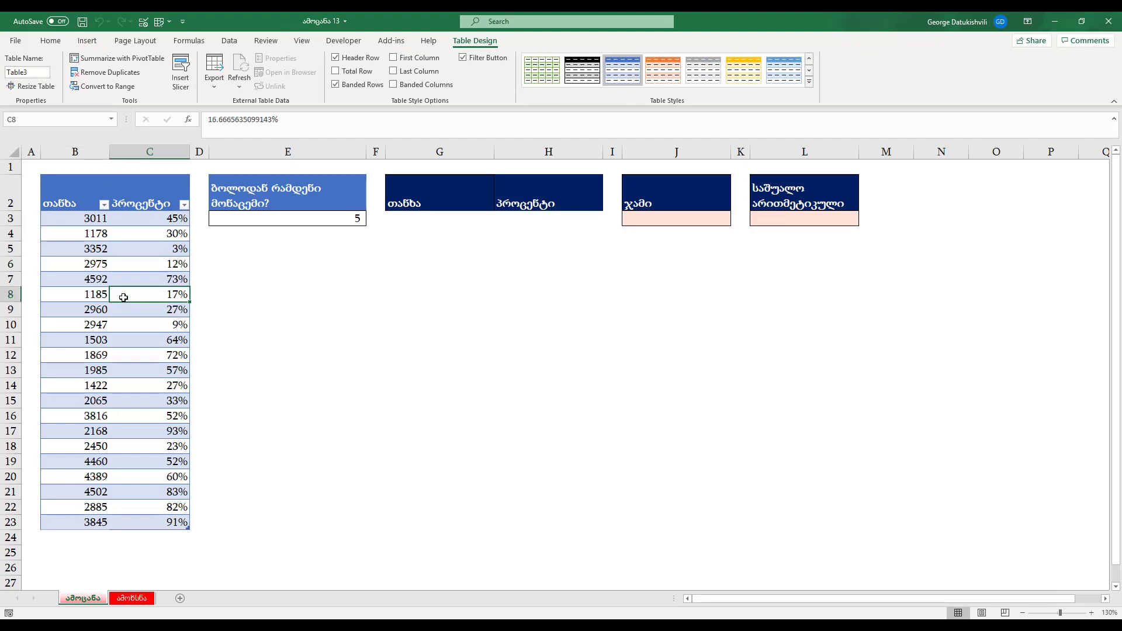
# Try 2 as the number of last entries in cell E3 and set it back to 5.
pyautogui.click(260, 218)
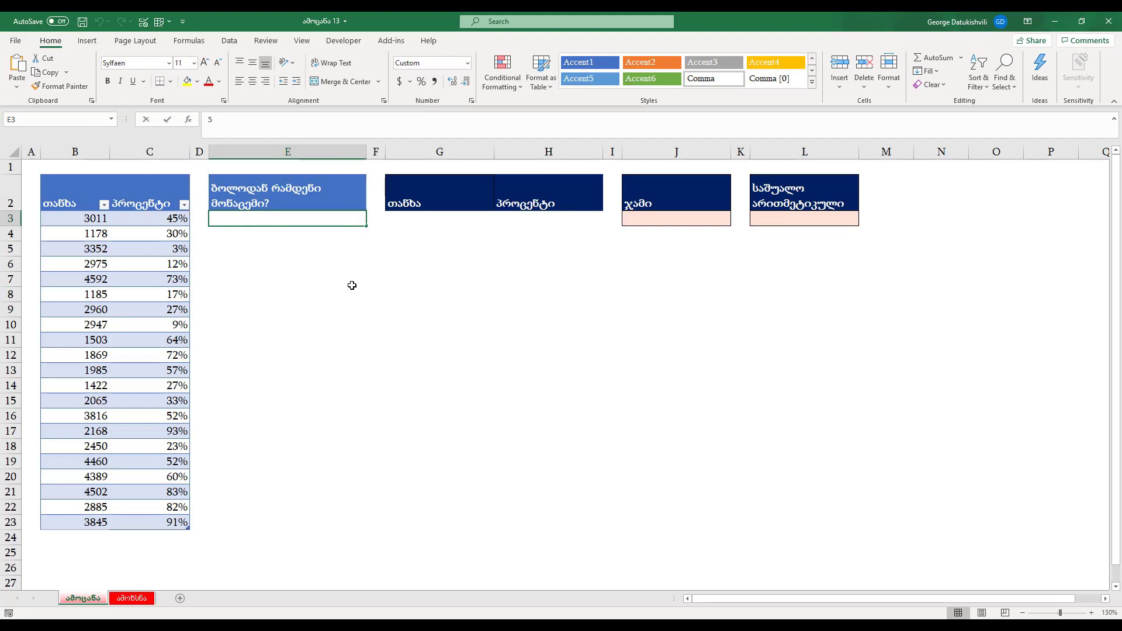
pyautogui.write('2')
pyautogui.hotkey('ctrl', 'Return')
pyautogui.write('5')
pyautogui.press('Return')
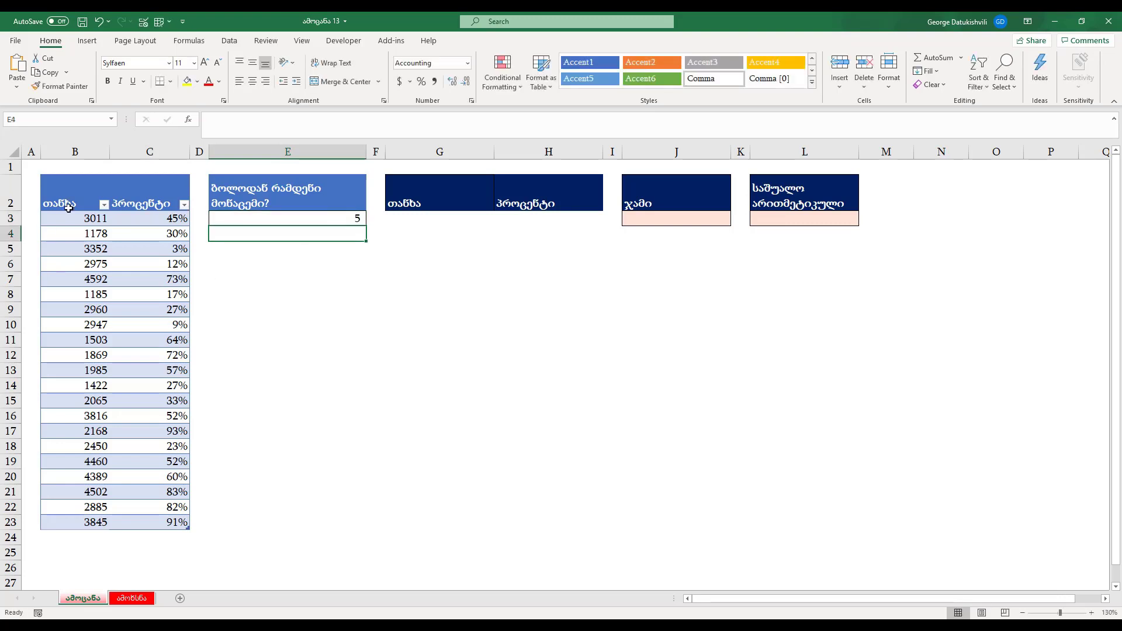
# Examine the last rows of both table columns, the output area G3:H17 and the entry count cell E3.
pyautogui.moveTo(94, 522); pyautogui.dragTo(94, 447)
pyautogui.moveTo(158, 522); pyautogui.dragTo(167, 447)
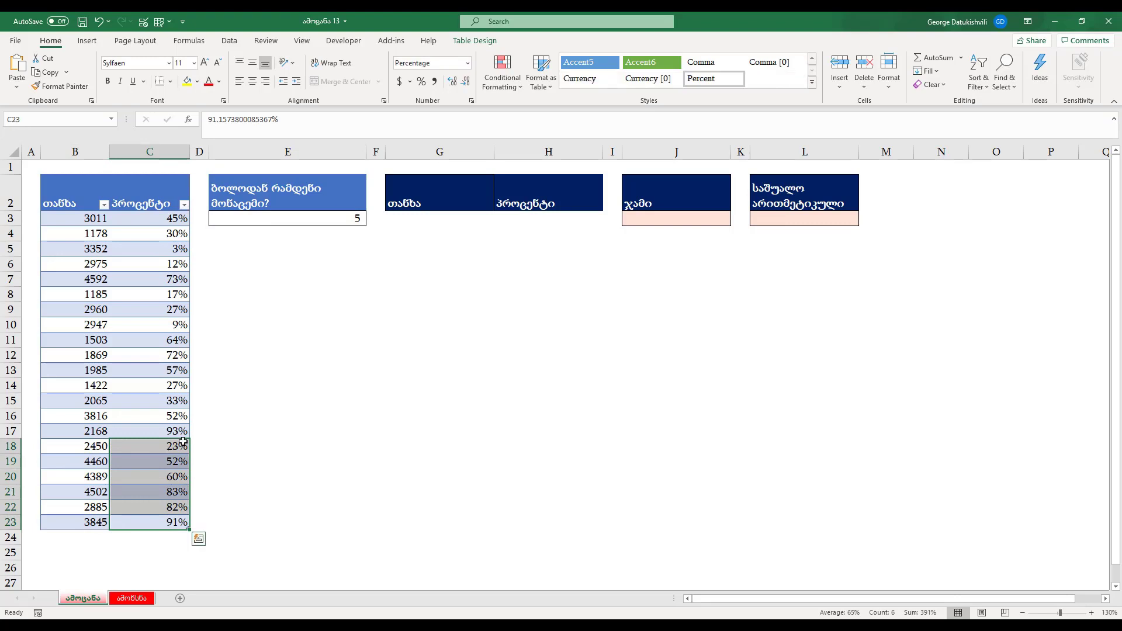
pyautogui.click(423, 222)
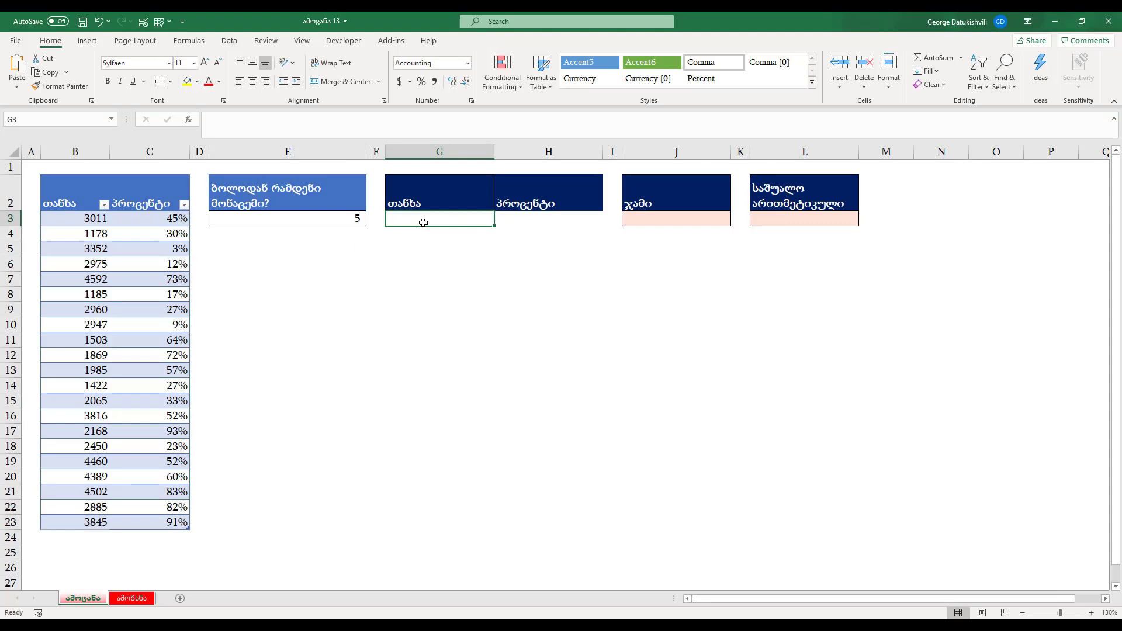
pyautogui.moveTo(423, 223); pyautogui.dragTo(495, 431)
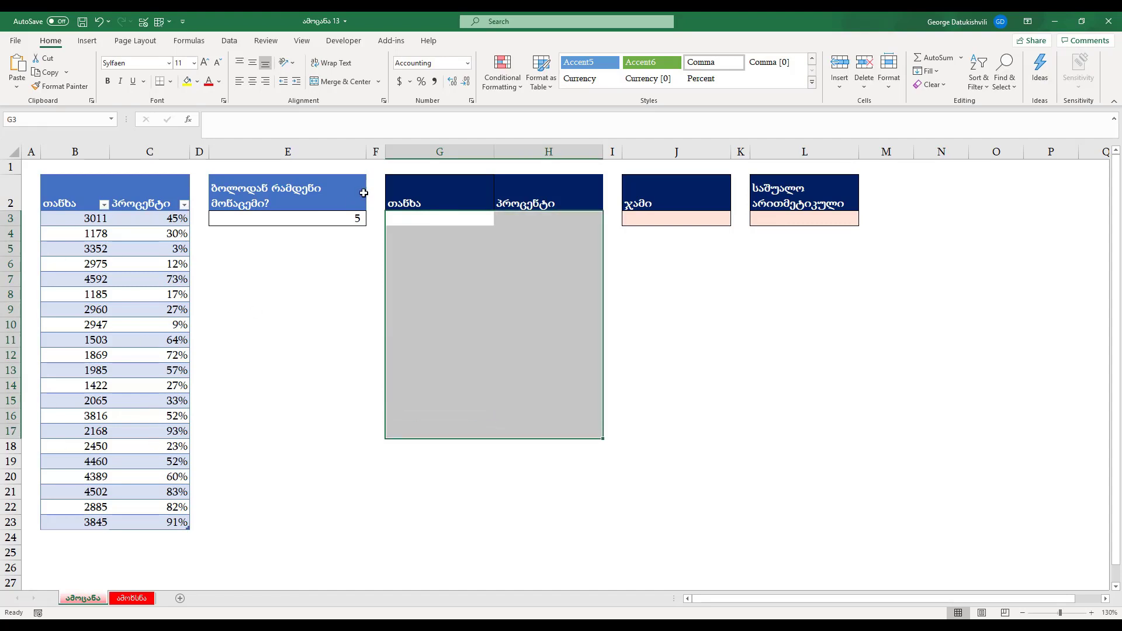
pyautogui.click(333, 216)
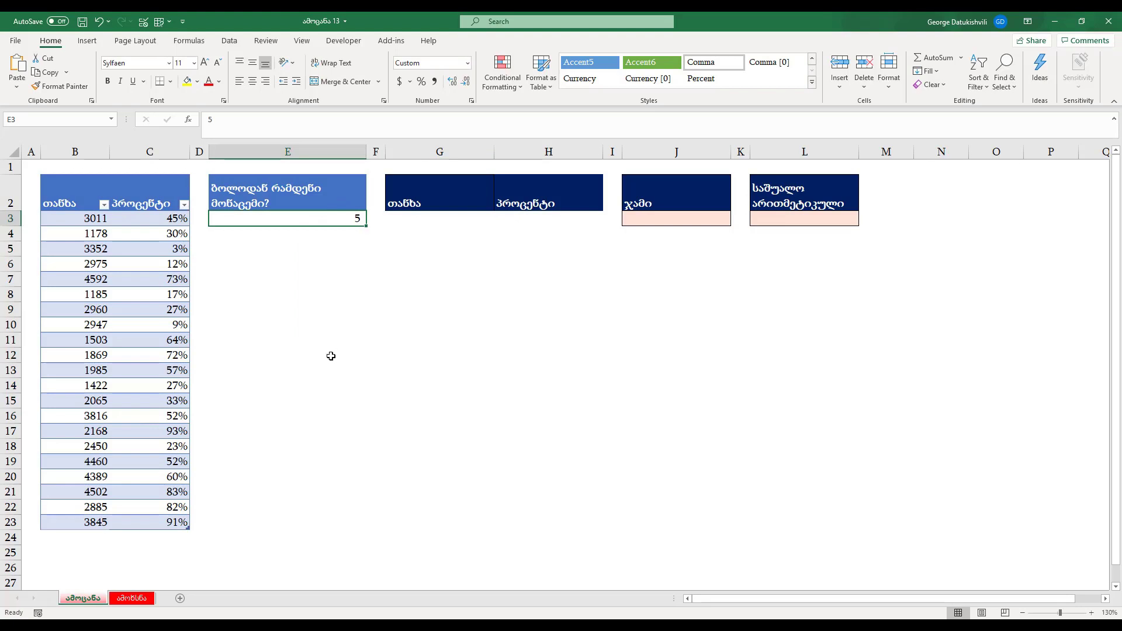
# Enter the formula =ROW() in cell E9.
pyautogui.click(299, 345)
pyautogui.click(295, 311)
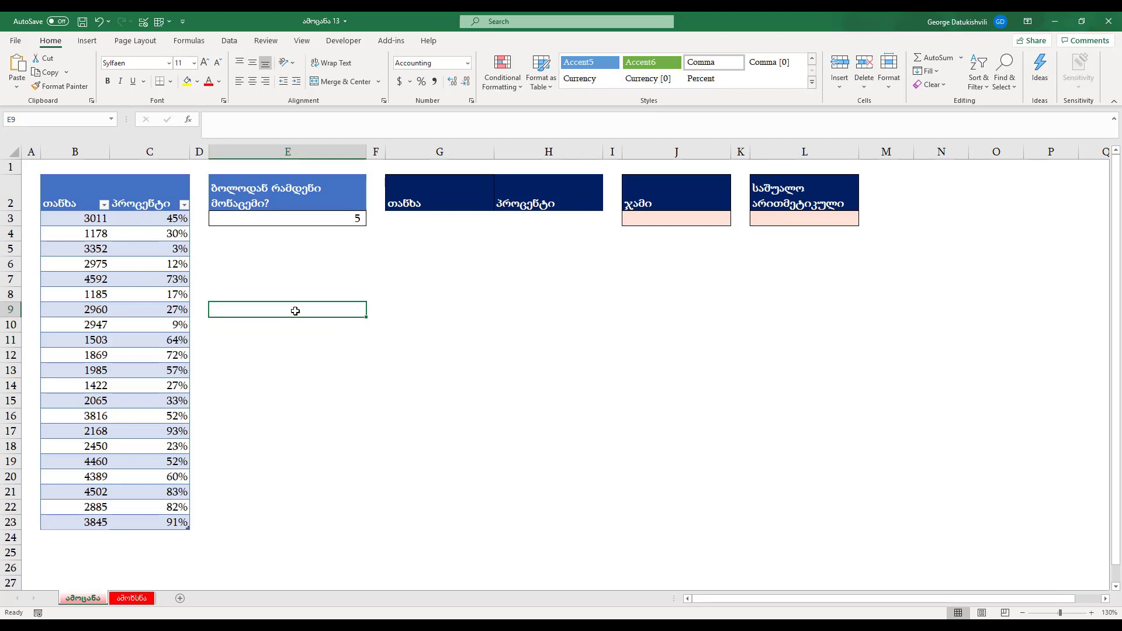
pyautogui.write('=row')
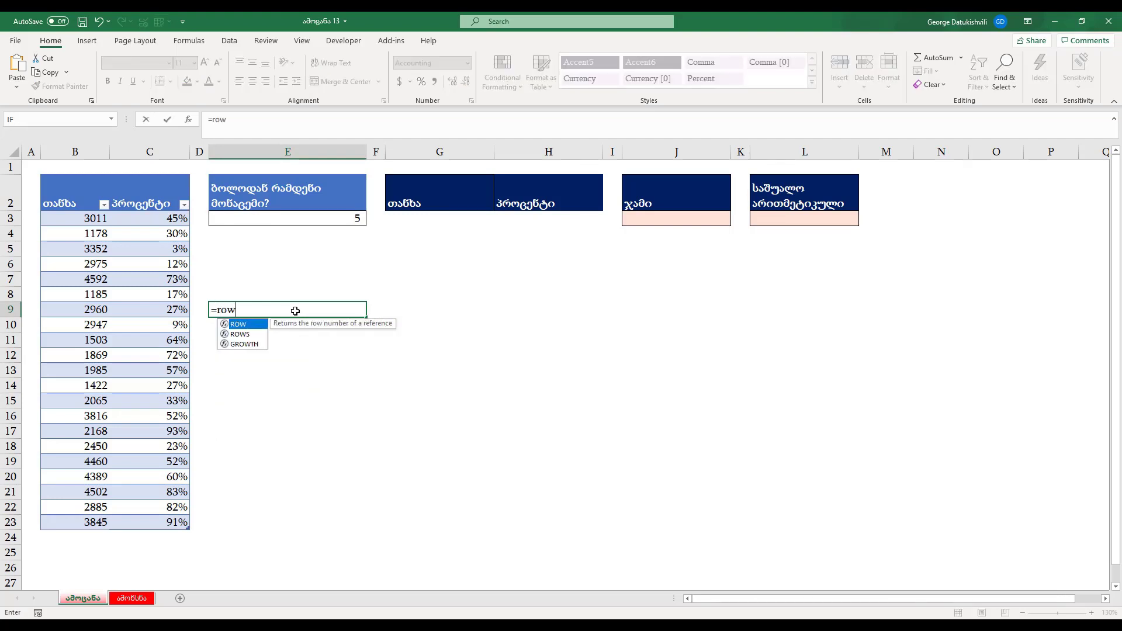
pyautogui.write('()')
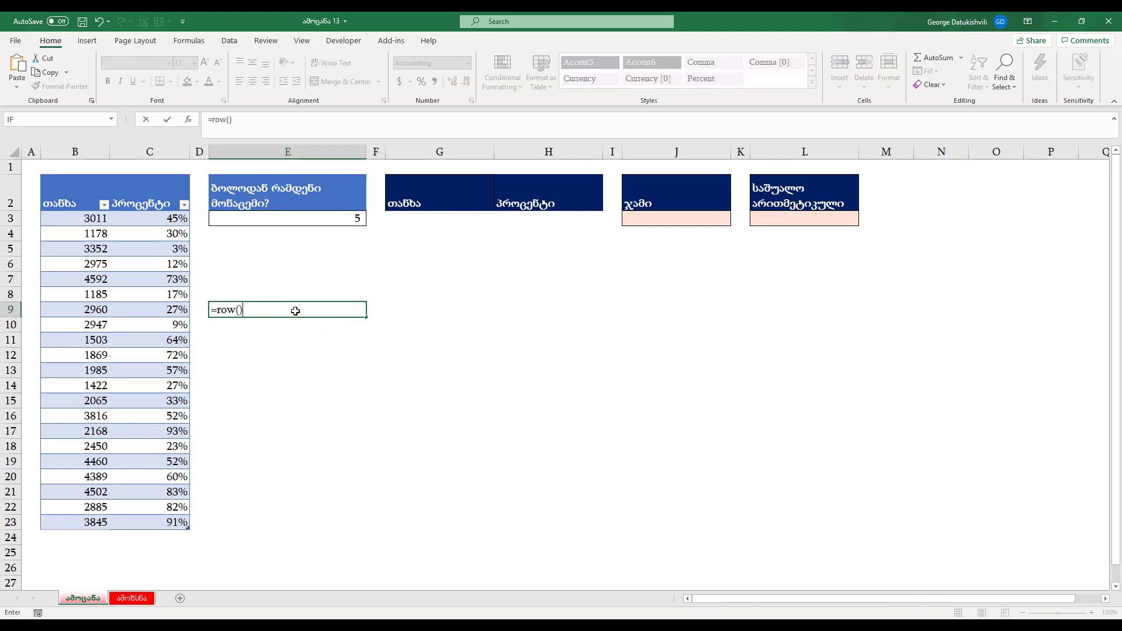
pyautogui.press('Return')
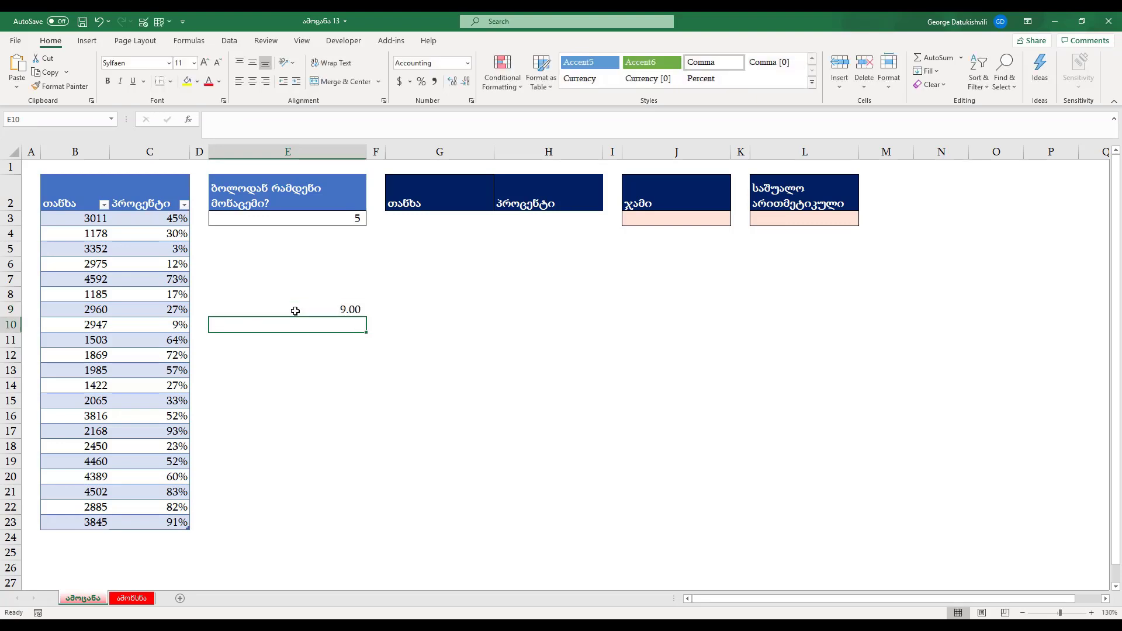
# Change the formula in E9 to =ROW(G5) so it references a single cell.
pyautogui.click(295, 311)
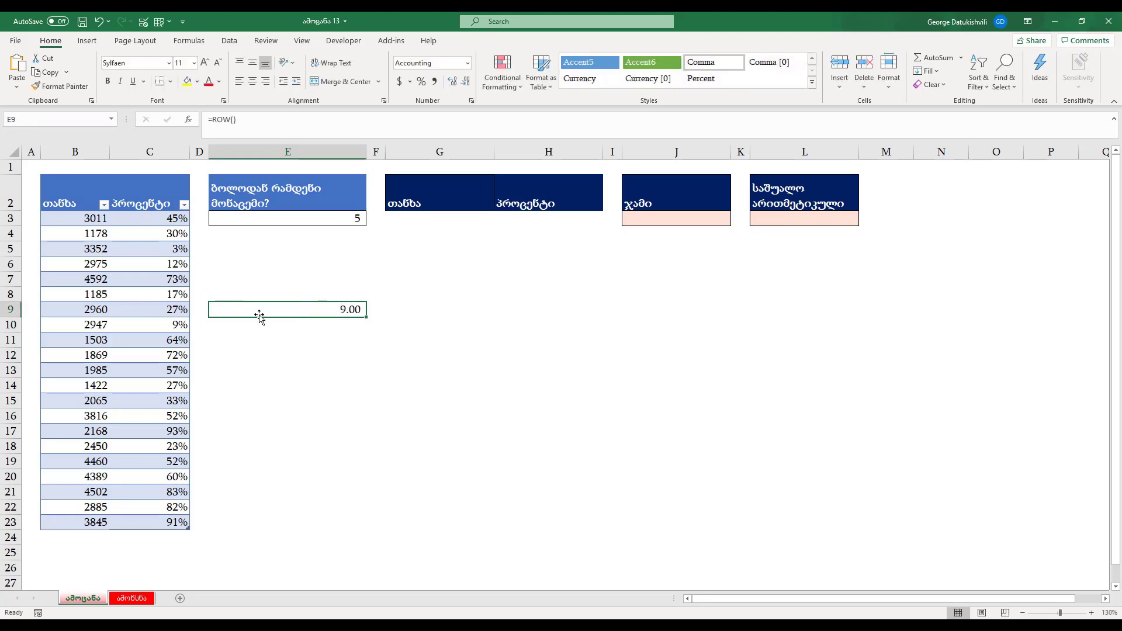
pyautogui.doubleClick(300, 311)
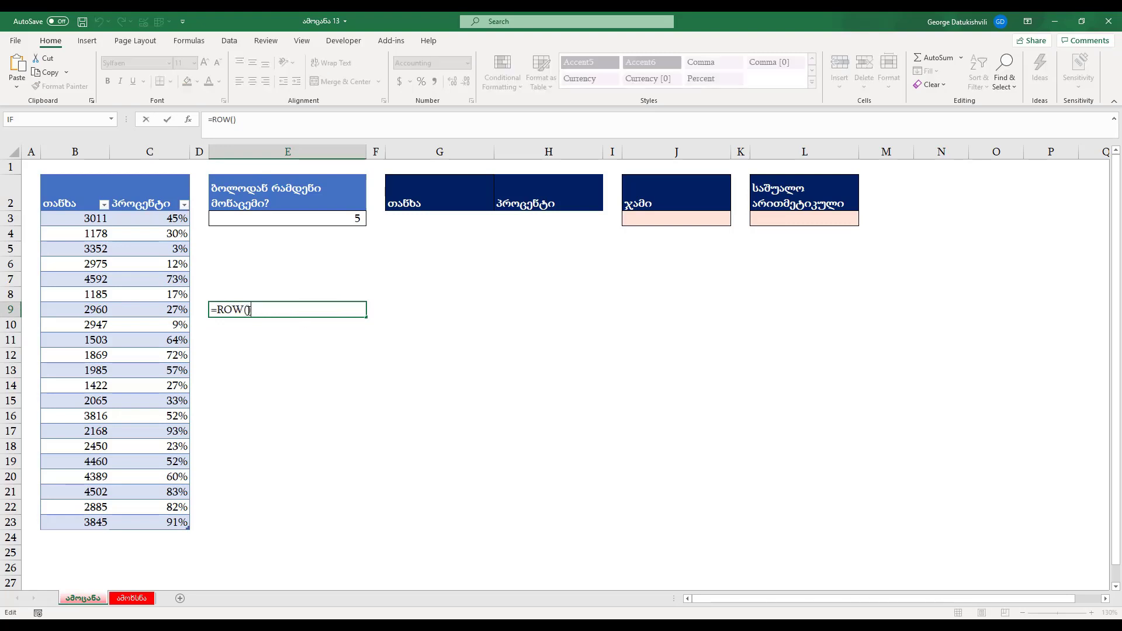
pyautogui.press('BackSpace')
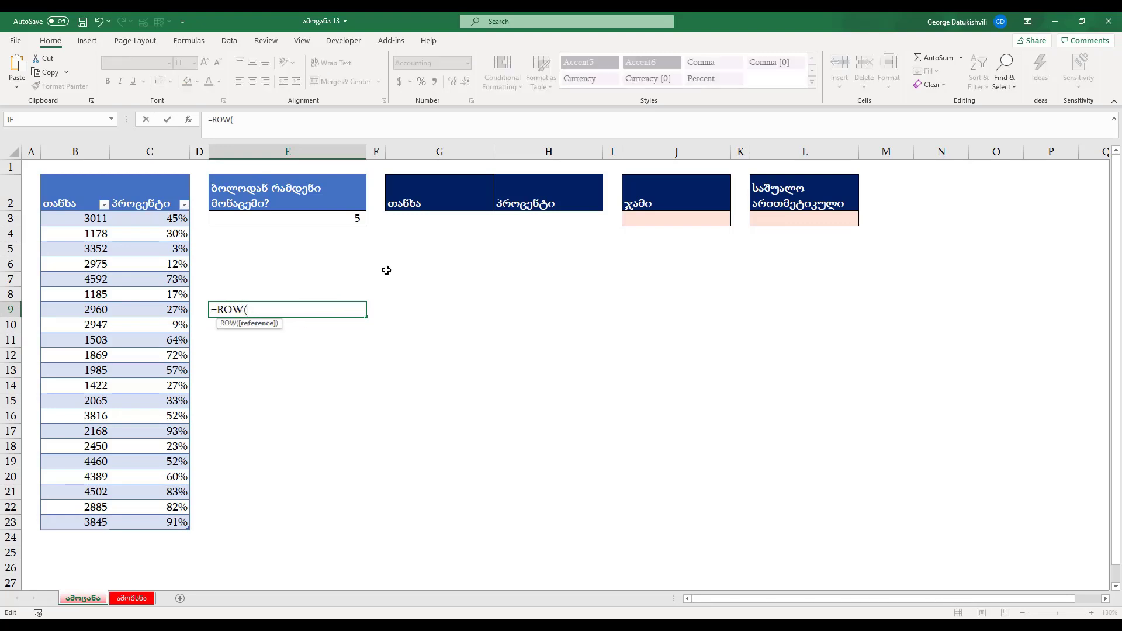
pyautogui.click(444, 253)
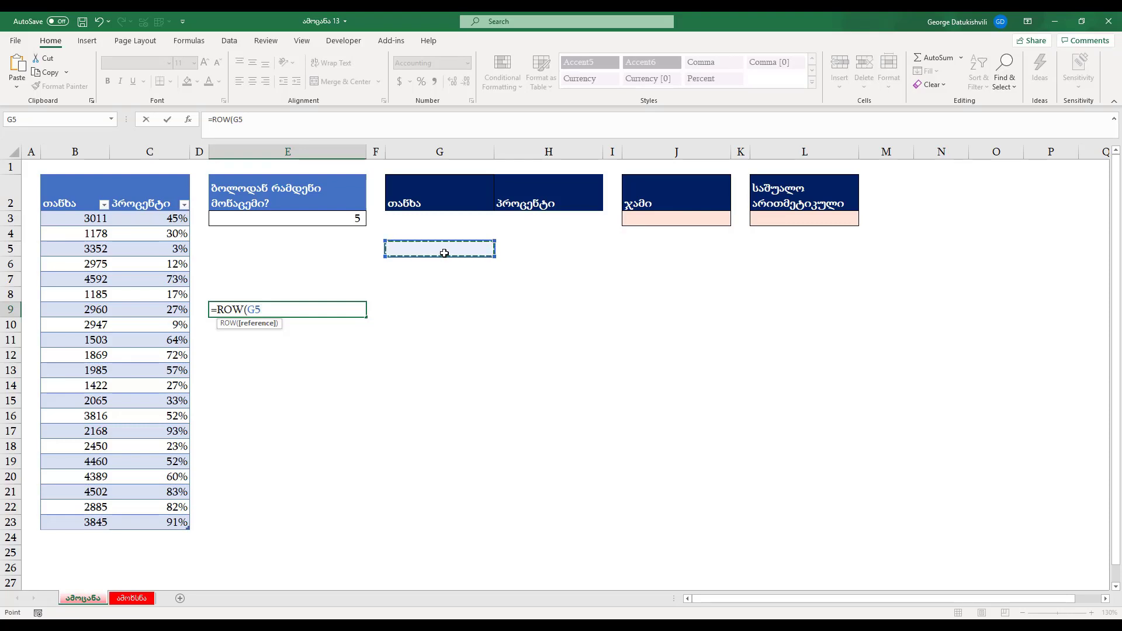
pyautogui.press('Return')
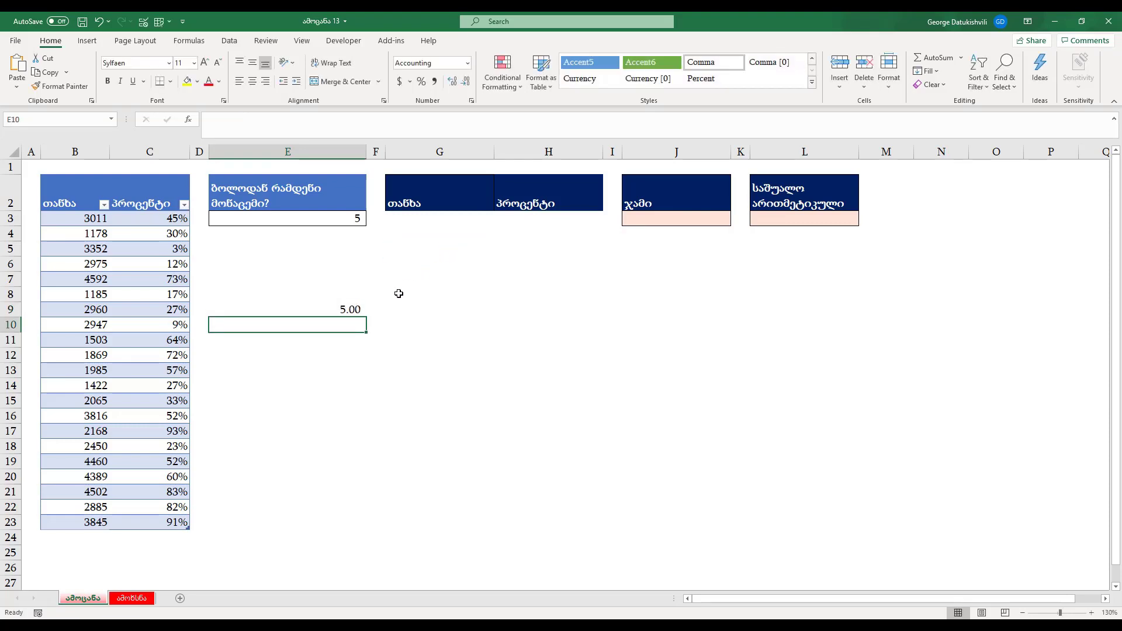
# Try the range reference =ROW(G7:G17) in E9 and undo the change.
pyautogui.click(349, 308)
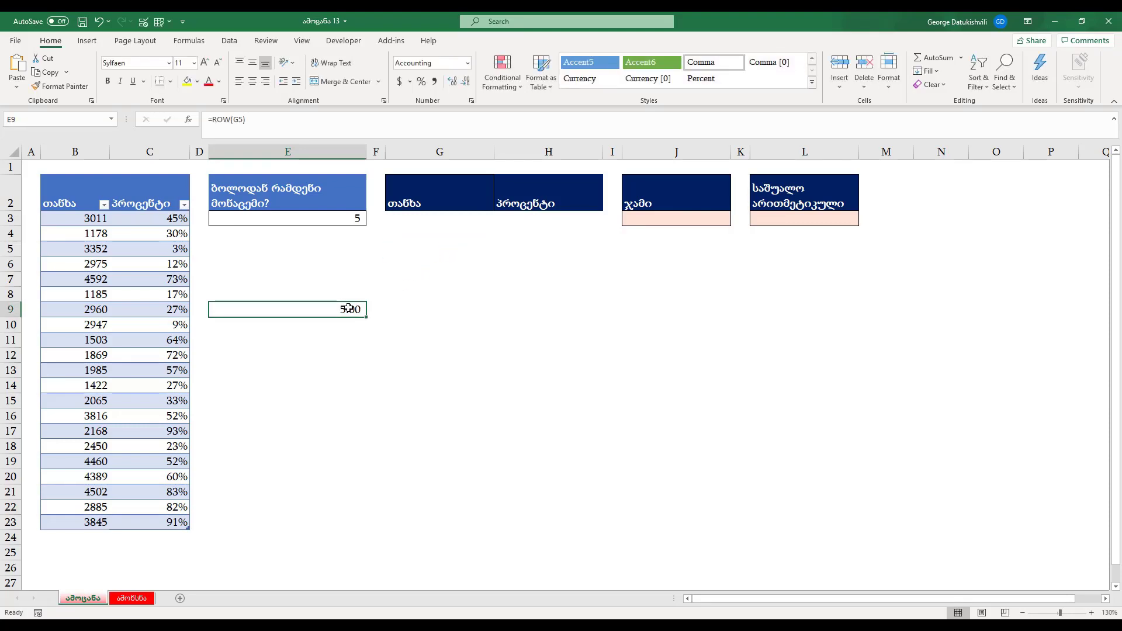
pyautogui.doubleClick(348, 308)
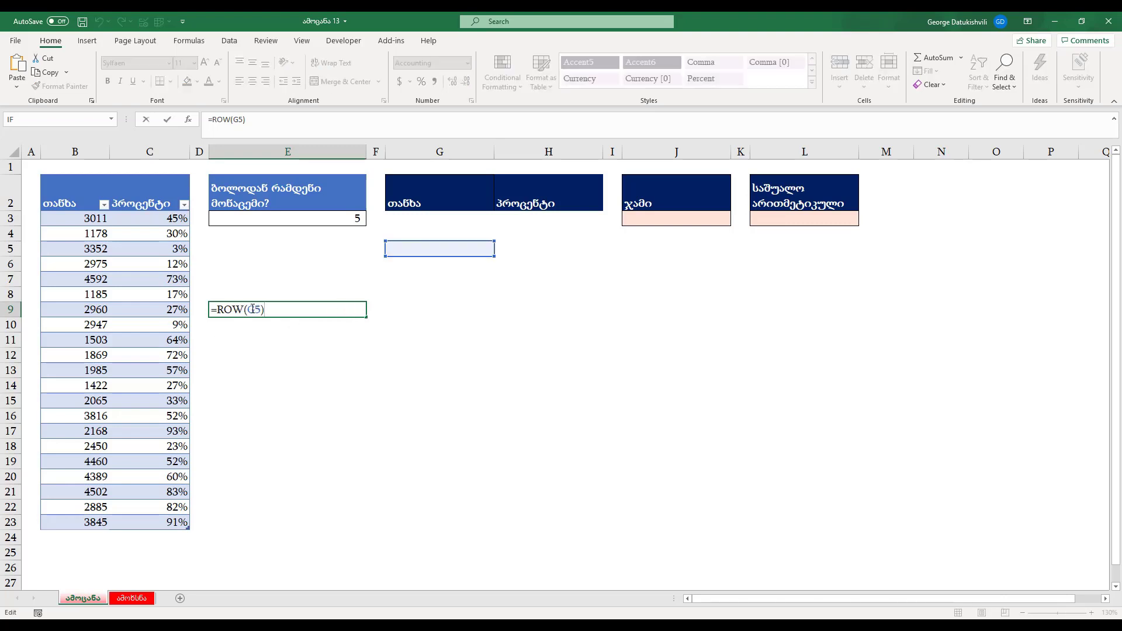
pyautogui.moveTo(245, 310); pyautogui.dragTo(291, 310)
pyautogui.write('(')
pyautogui.moveTo(460, 279); pyautogui.dragTo(464, 423)
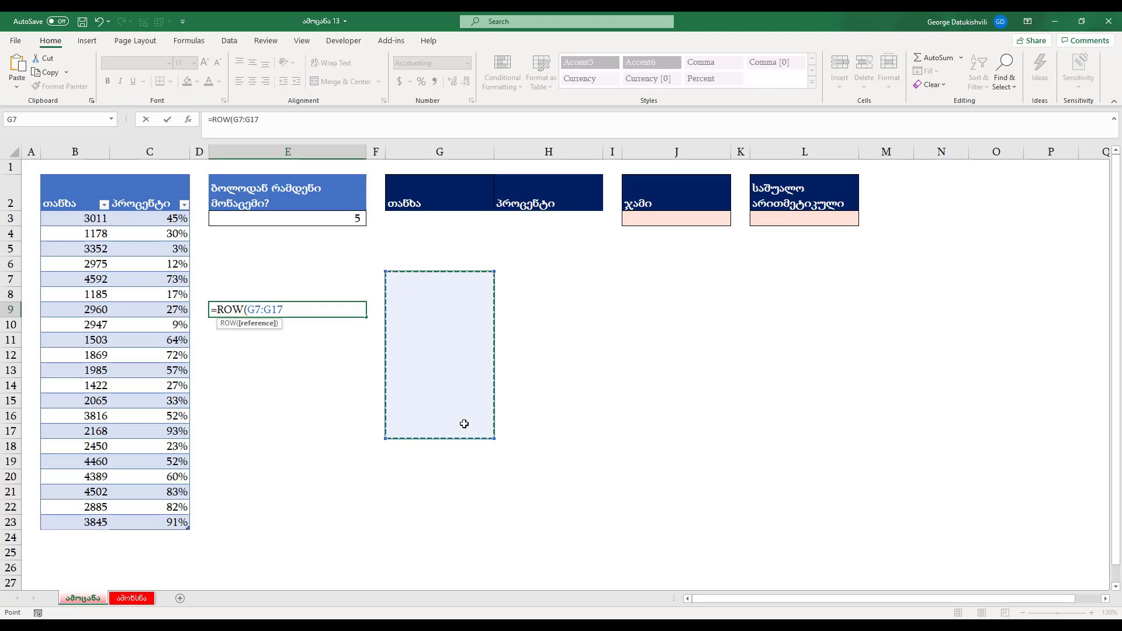
pyautogui.press('Return')
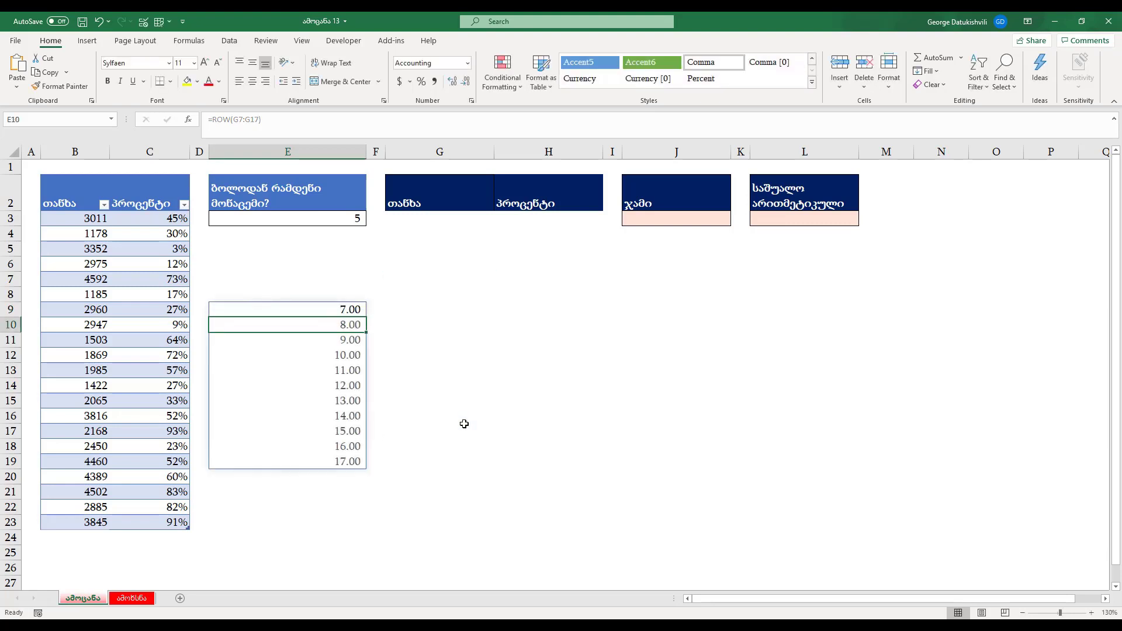
pyautogui.click(349, 311)
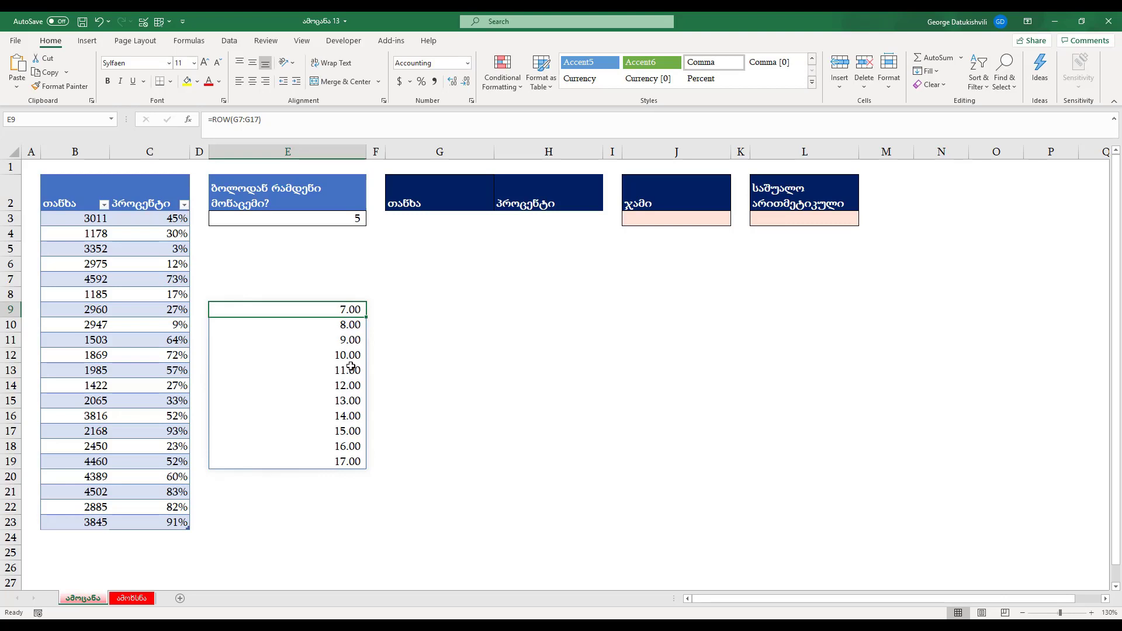
pyautogui.hotkey('ctrl', 'z')
pyautogui.doubleClick(245, 310)
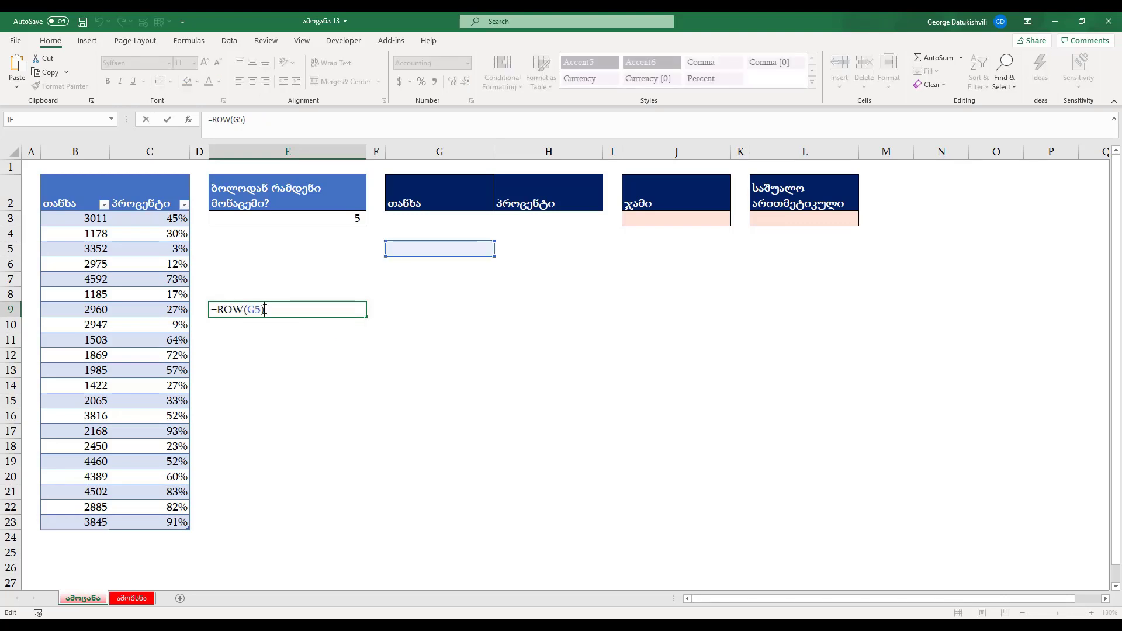
pyautogui.press('Left')
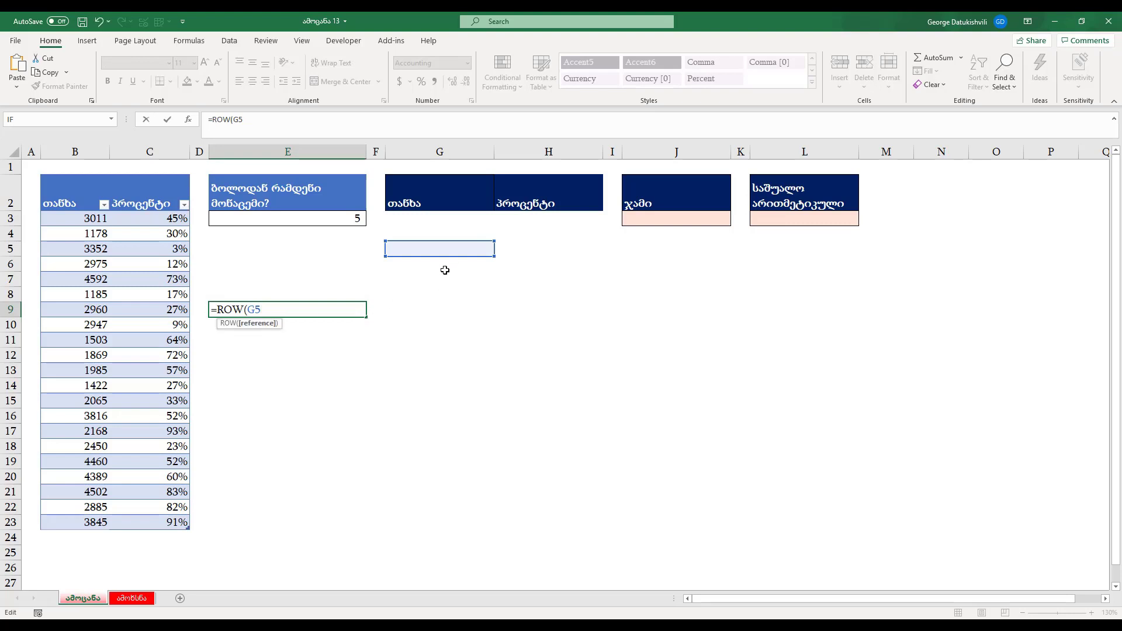
pyautogui.moveTo(442, 248); pyautogui.dragTo(440, 345)
pyautogui.click(259, 314)
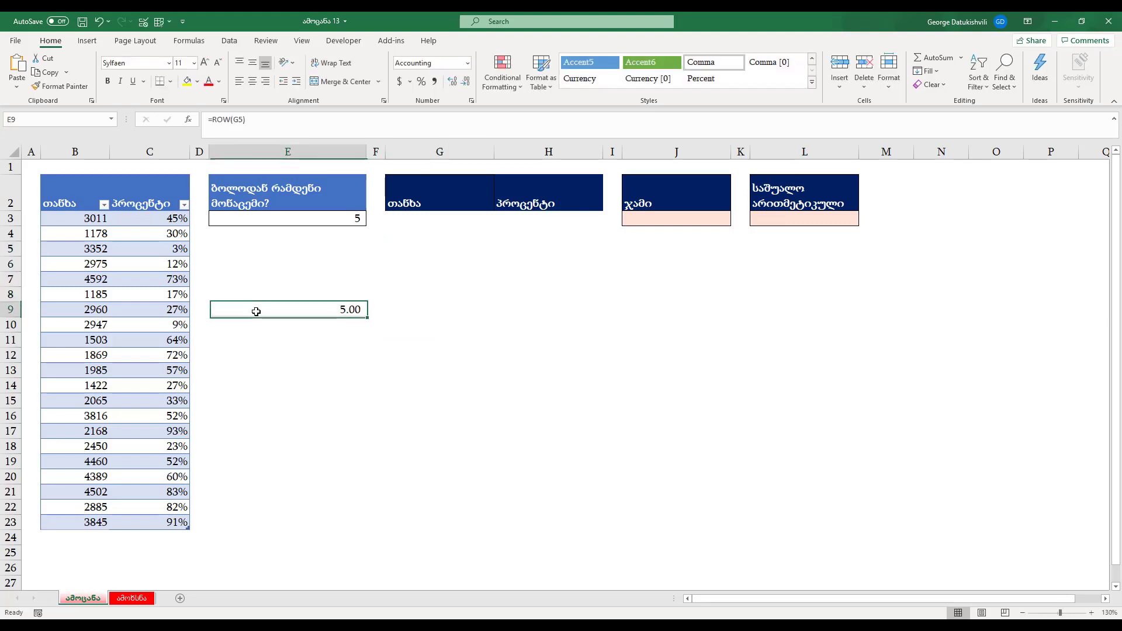
# Replace the reference in E9's ROW formula with the range G6:G13.
pyautogui.doubleClick(292, 308)
pyautogui.press('BackSpace')
pyautogui.press('BackSpace')
pyautogui.press('Delete')
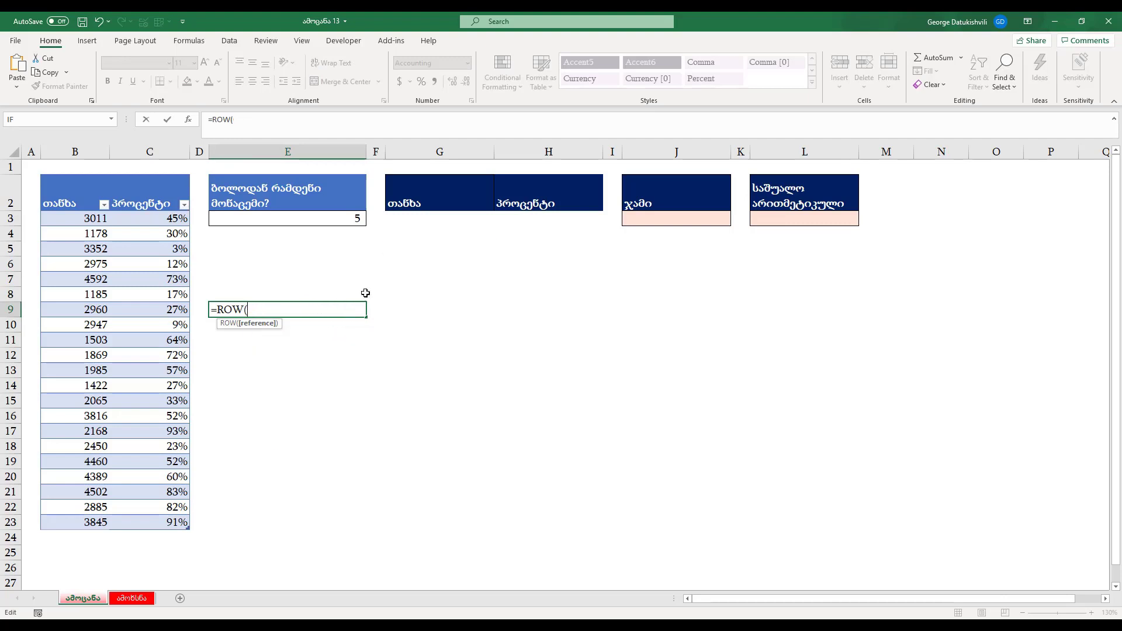
pyautogui.moveTo(440, 264); pyautogui.dragTo(438, 369)
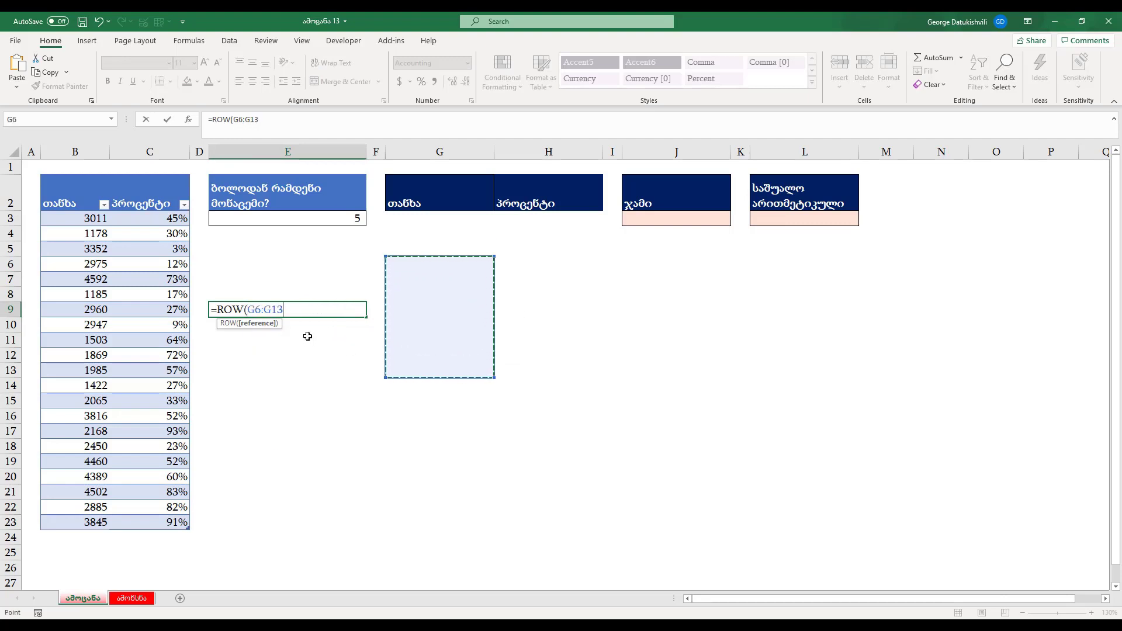
pyautogui.write(')')
# Wrap the ROW formula in E9 in a COUNT function, giving =COUNT(ROW(G6:G13)).
pyautogui.click(221, 308)
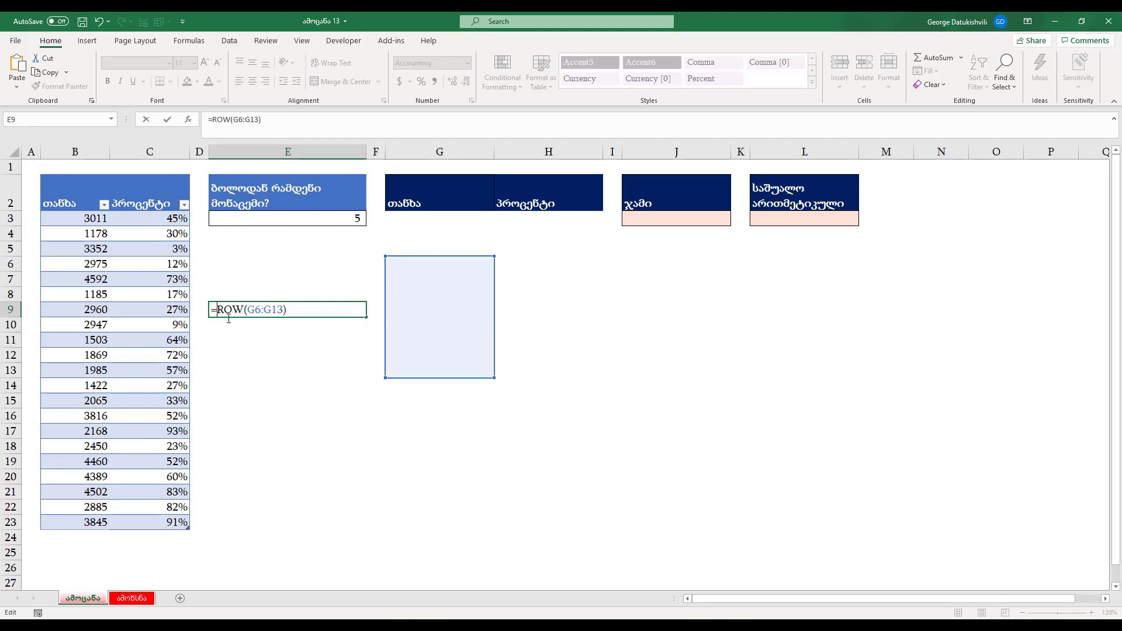
pyautogui.write('count')
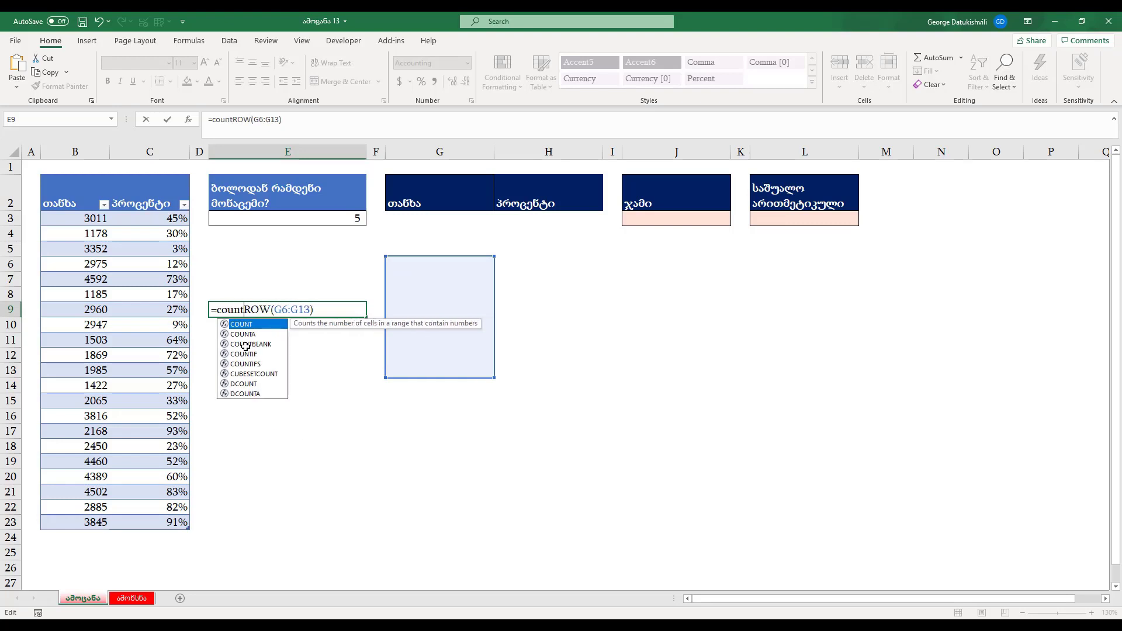
pyautogui.press('Tab')
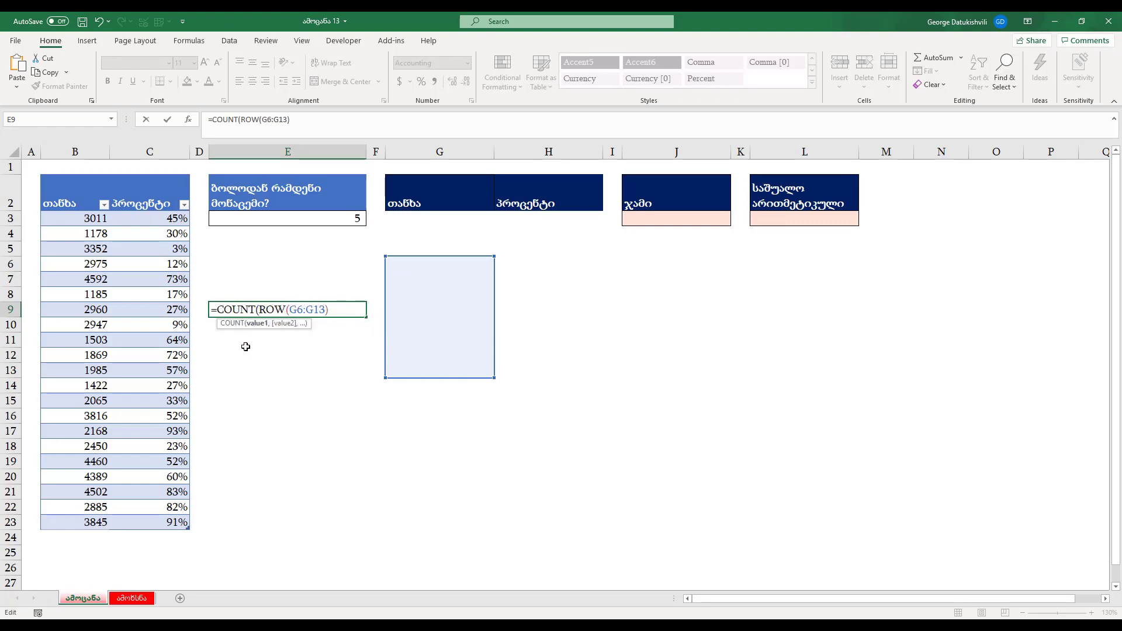
pyautogui.press('Return')
pyautogui.press('Return')
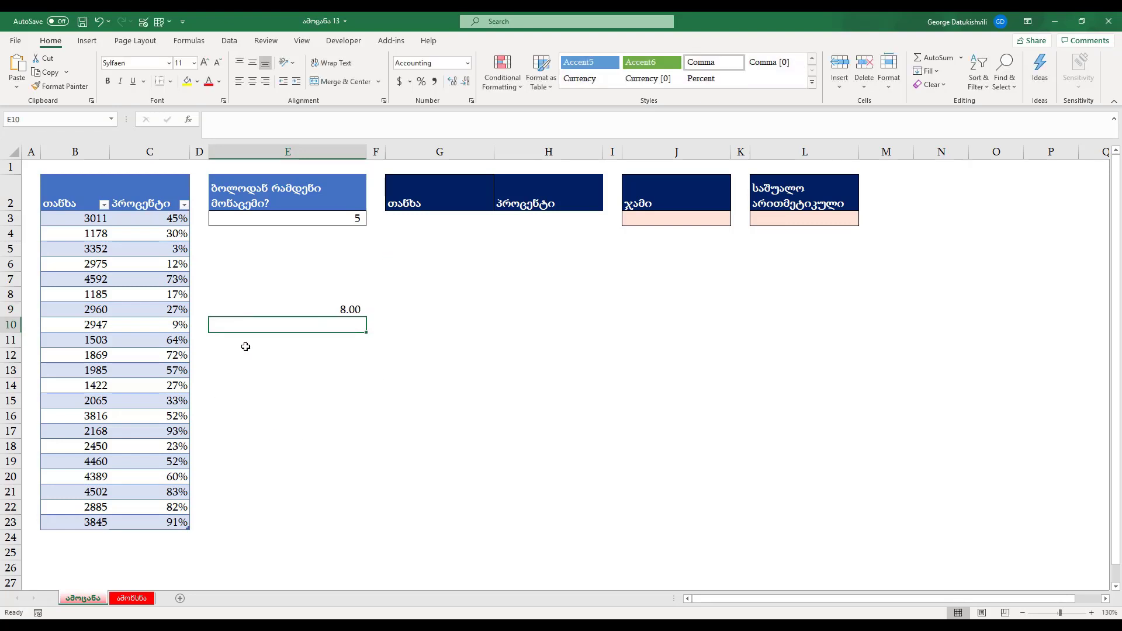
# Shorten the range in E9's COUNT and ROW formula to G6:G8.
pyautogui.doubleClick(340, 309)
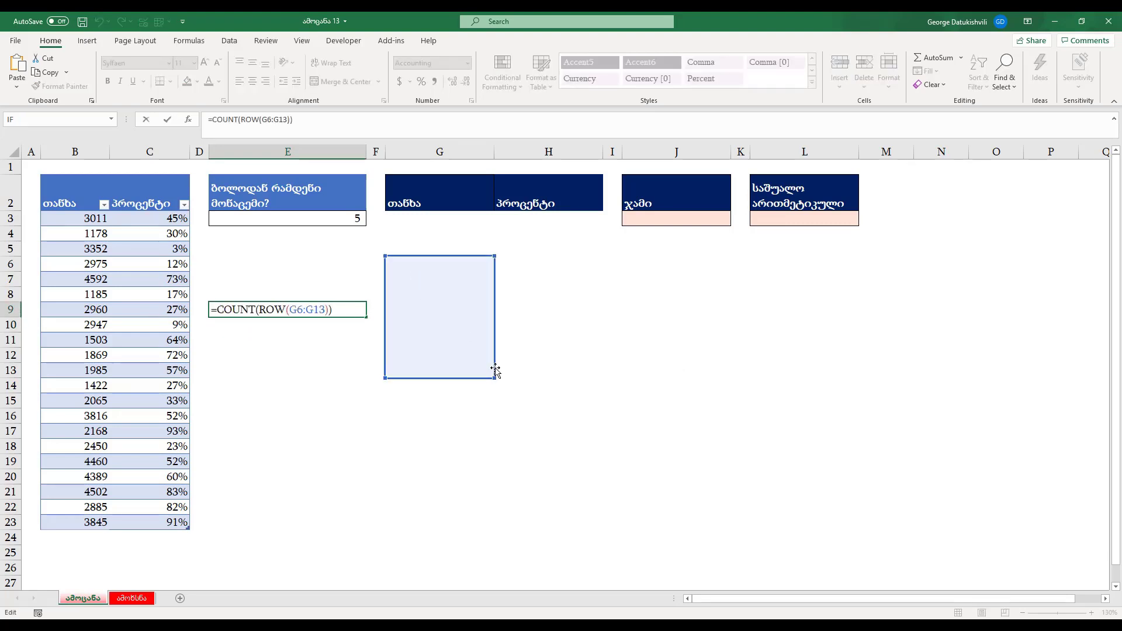
pyautogui.moveTo(492, 377); pyautogui.dragTo(483, 302)
pyautogui.press('Return')
# Replace the formula in E9 with =ROWS(E13:E16).
pyautogui.click(325, 311)
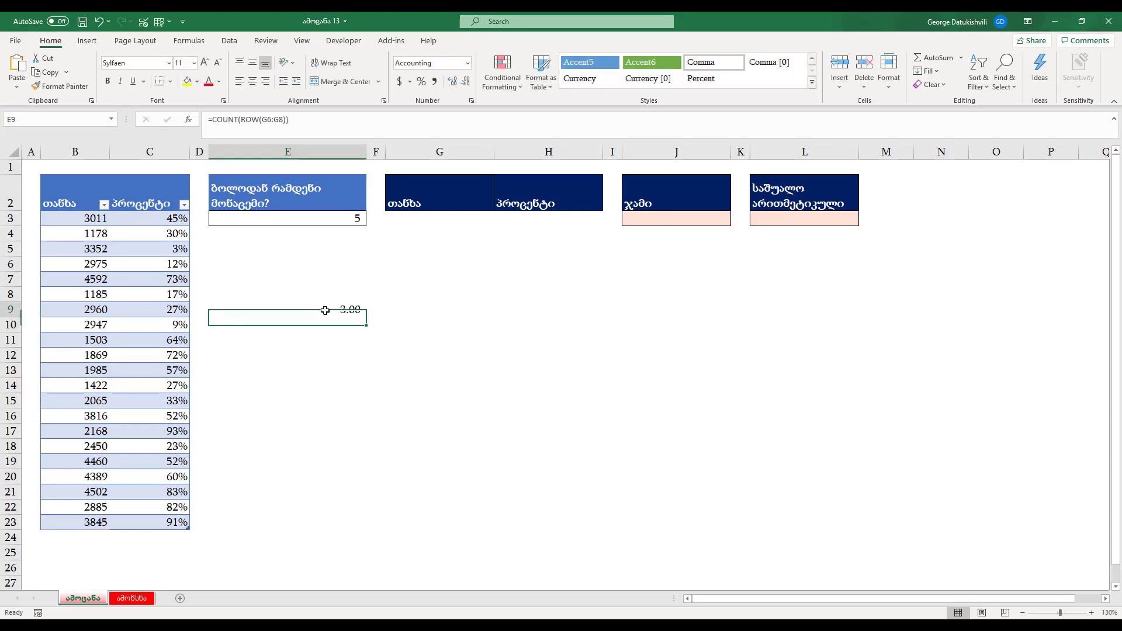
pyautogui.press('Delete')
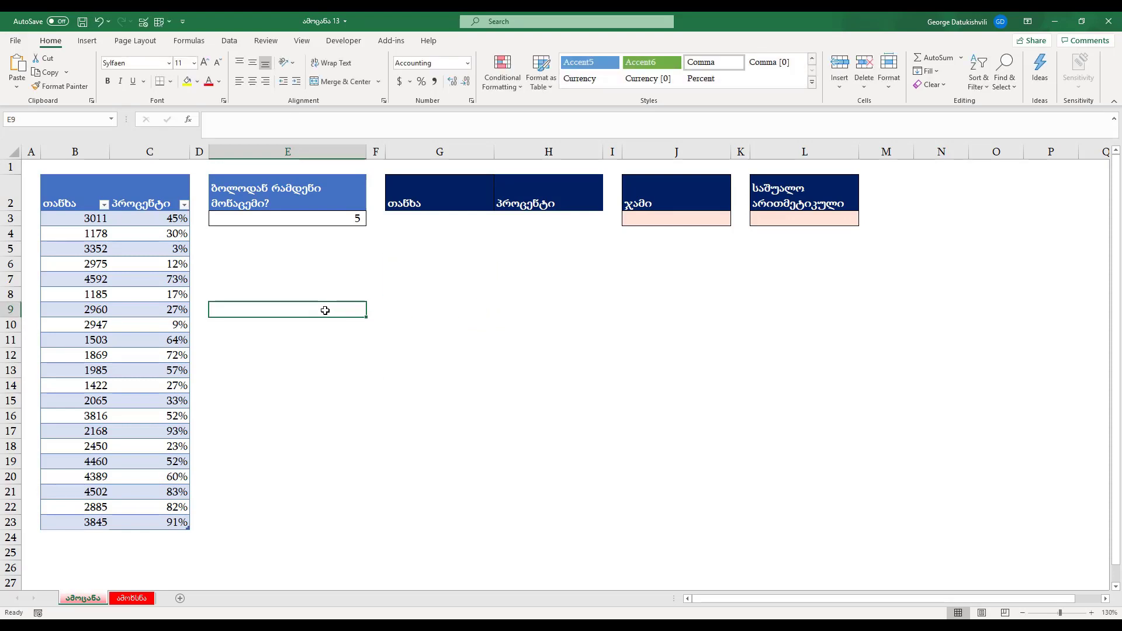
pyautogui.write('=rows')
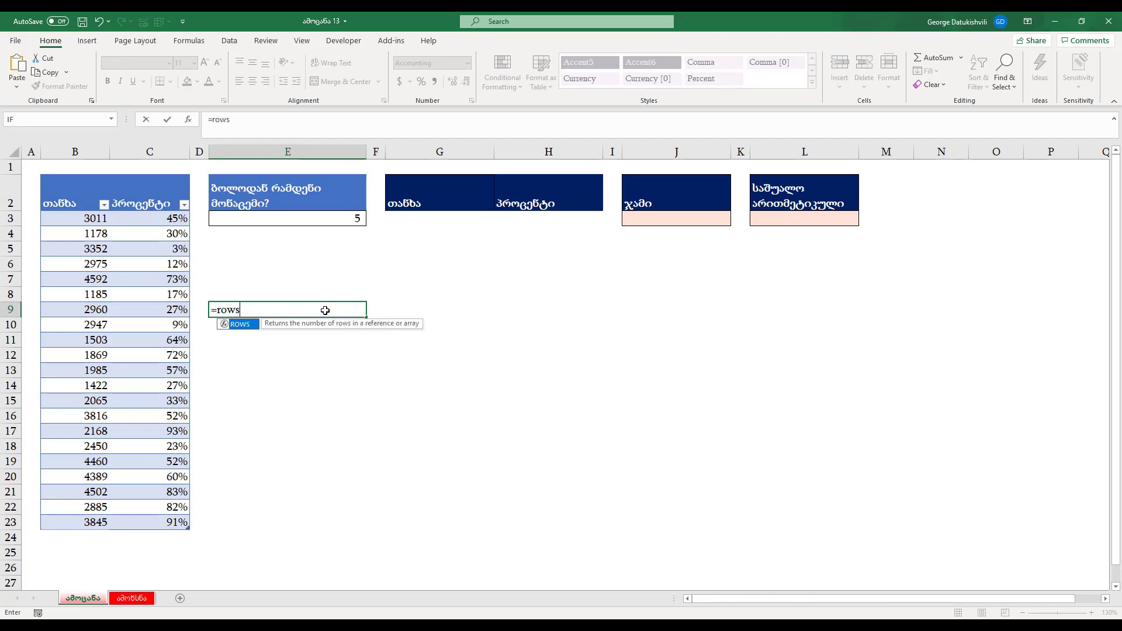
pyautogui.press('Tab')
pyautogui.moveTo(301, 368); pyautogui.dragTo(300, 418)
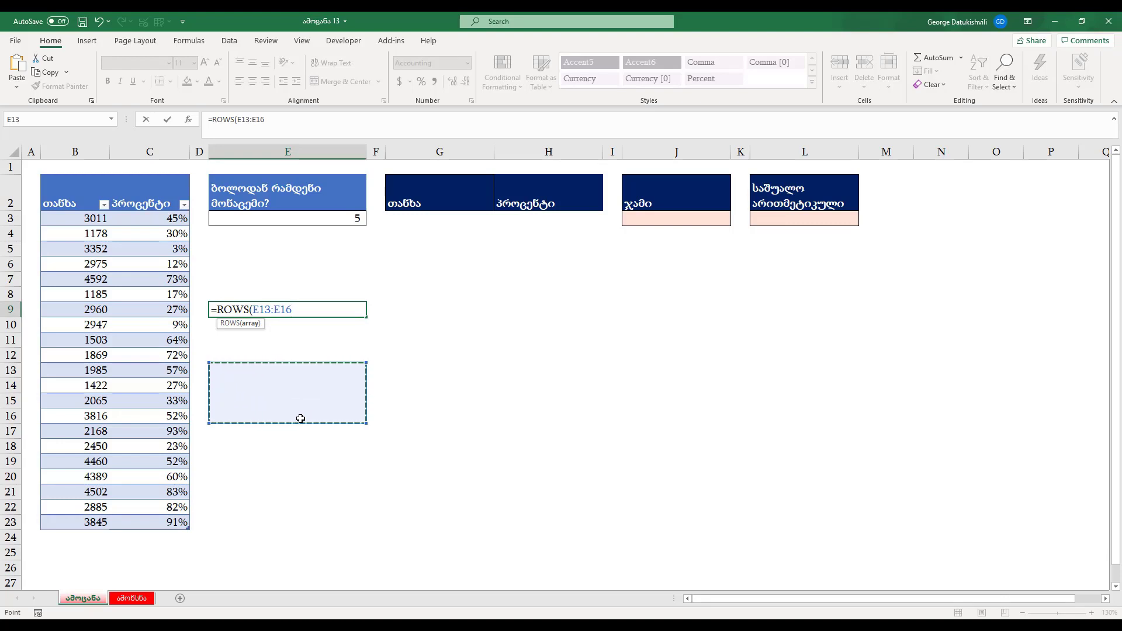
pyautogui.press('Return')
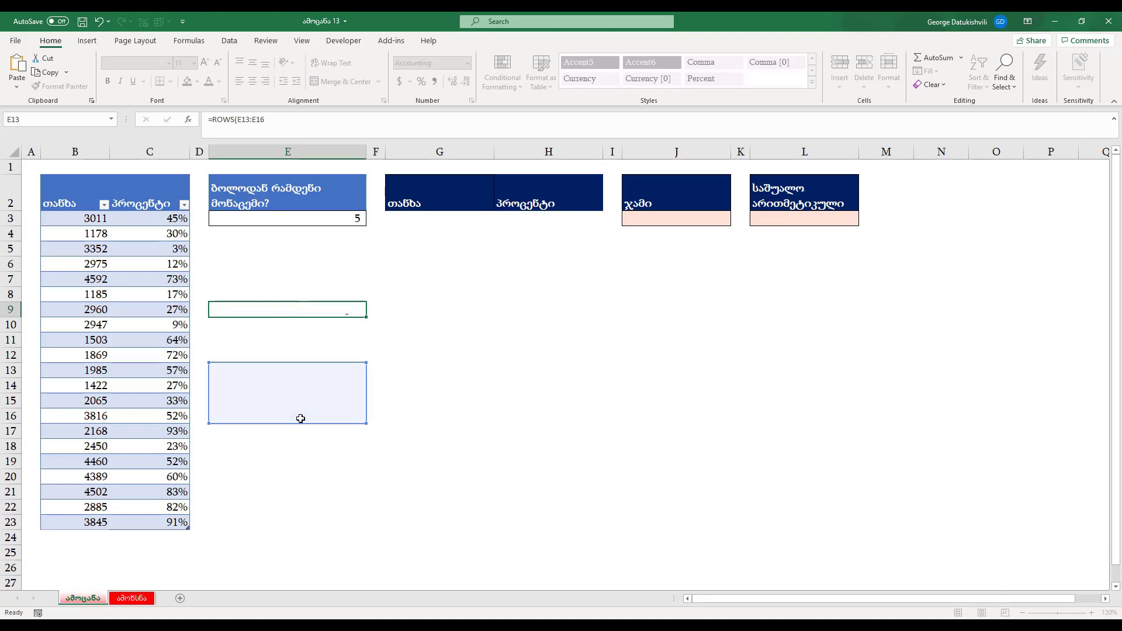
# Replace the formula in E9 with =SUM(E7:E14), a range that includes the formula's own cell.
pyautogui.click(340, 311)
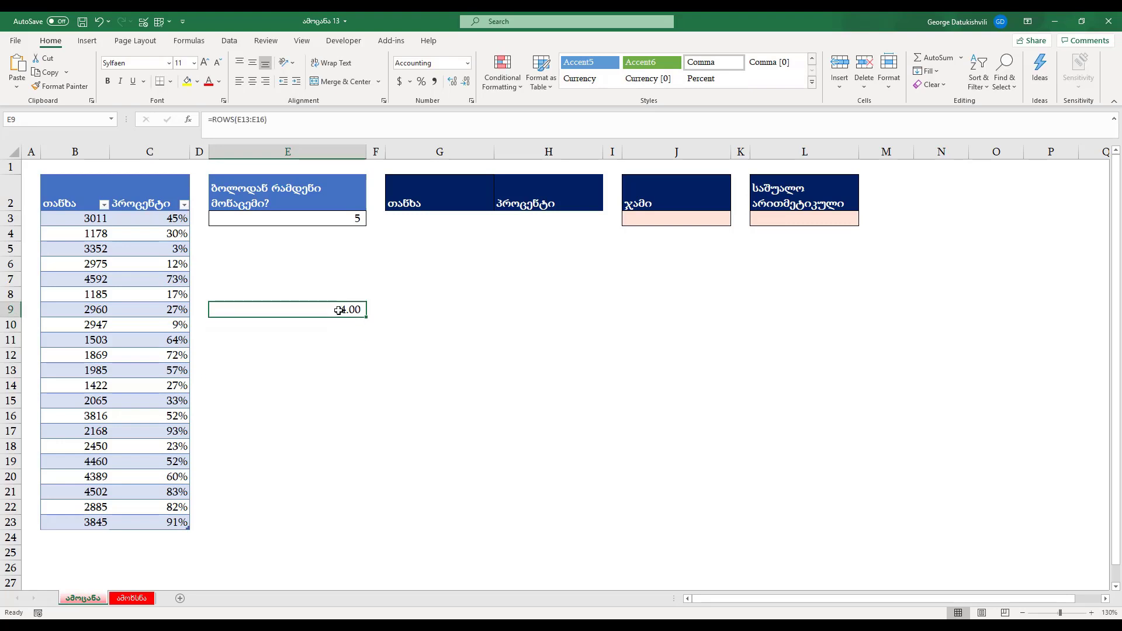
pyautogui.press('Delete')
pyautogui.write('=')
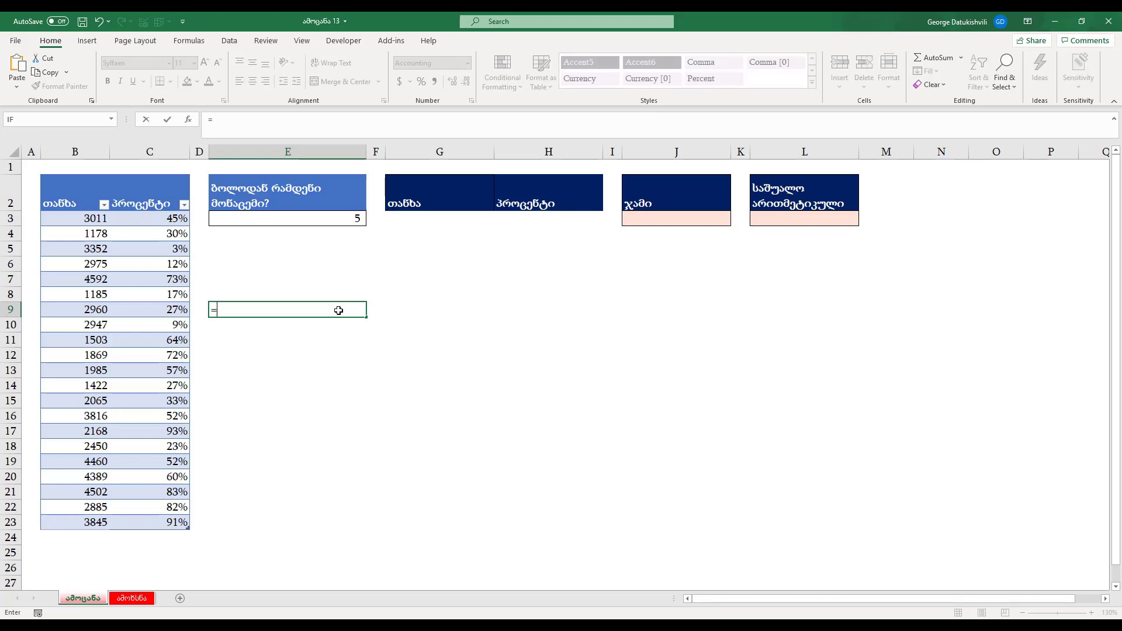
pyautogui.write('sum')
pyautogui.press('Tab')
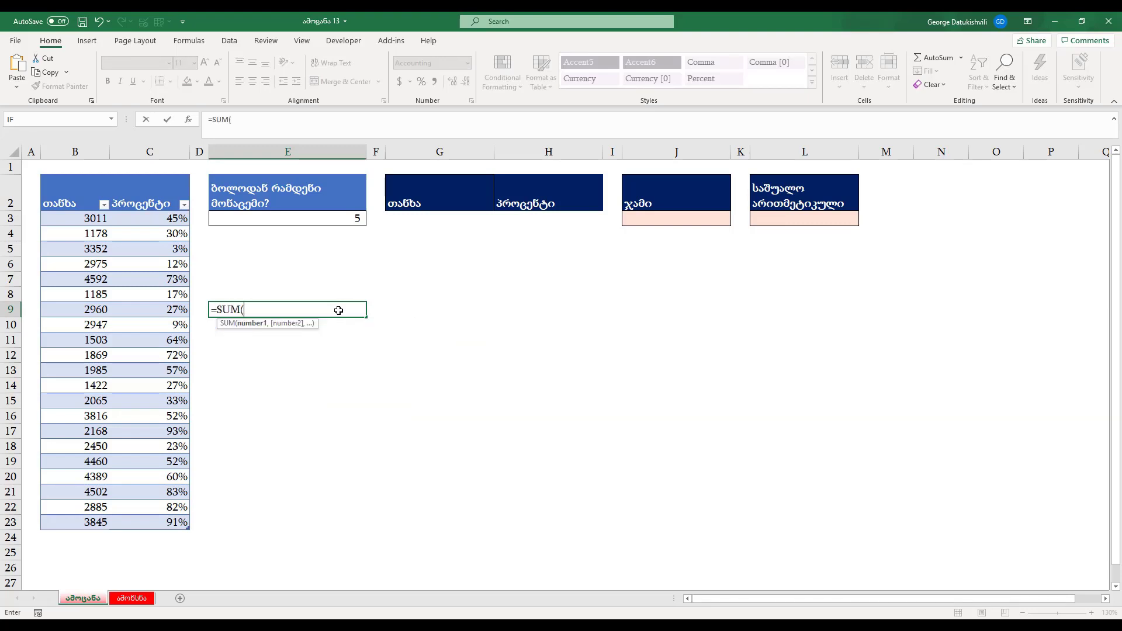
pyautogui.moveTo(333, 282); pyautogui.dragTo(330, 379)
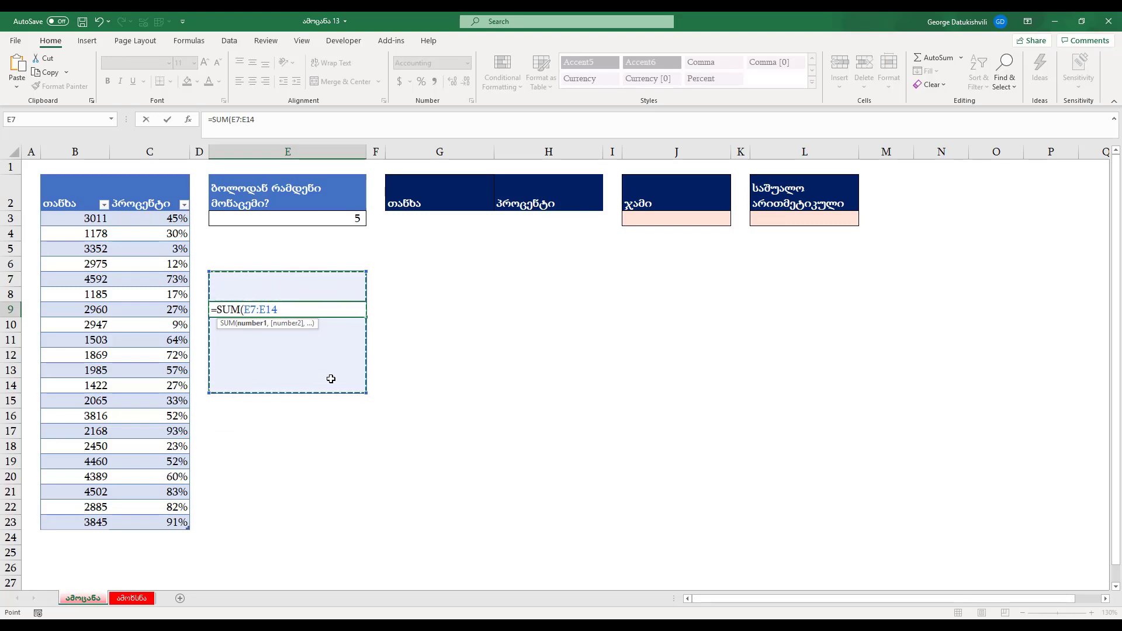
pyautogui.press('Return')
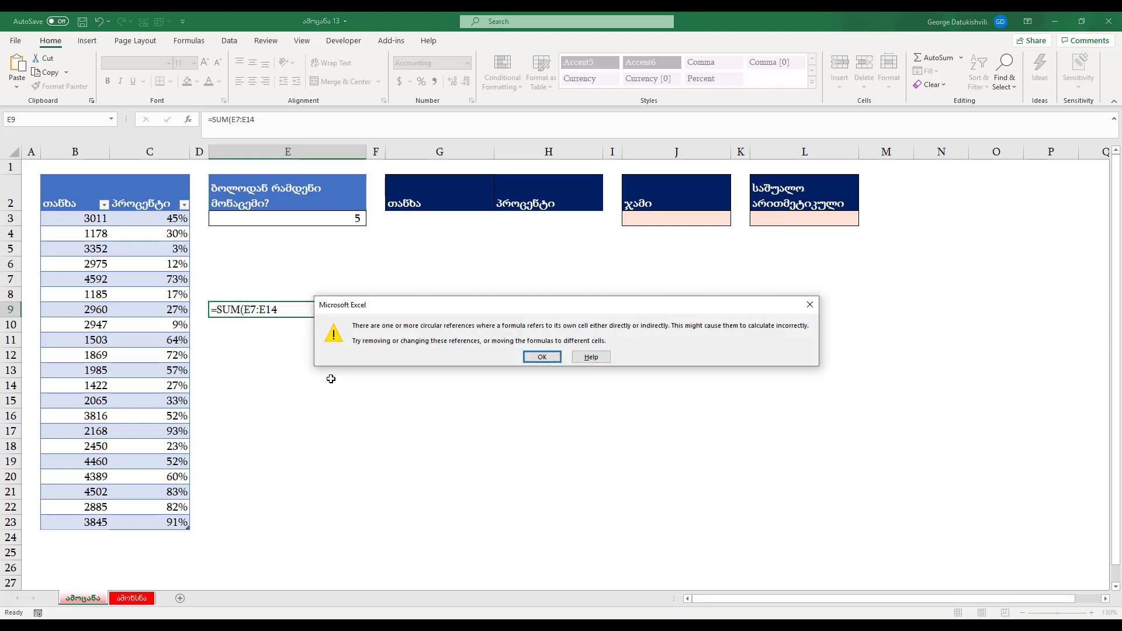
pyautogui.press('Return')
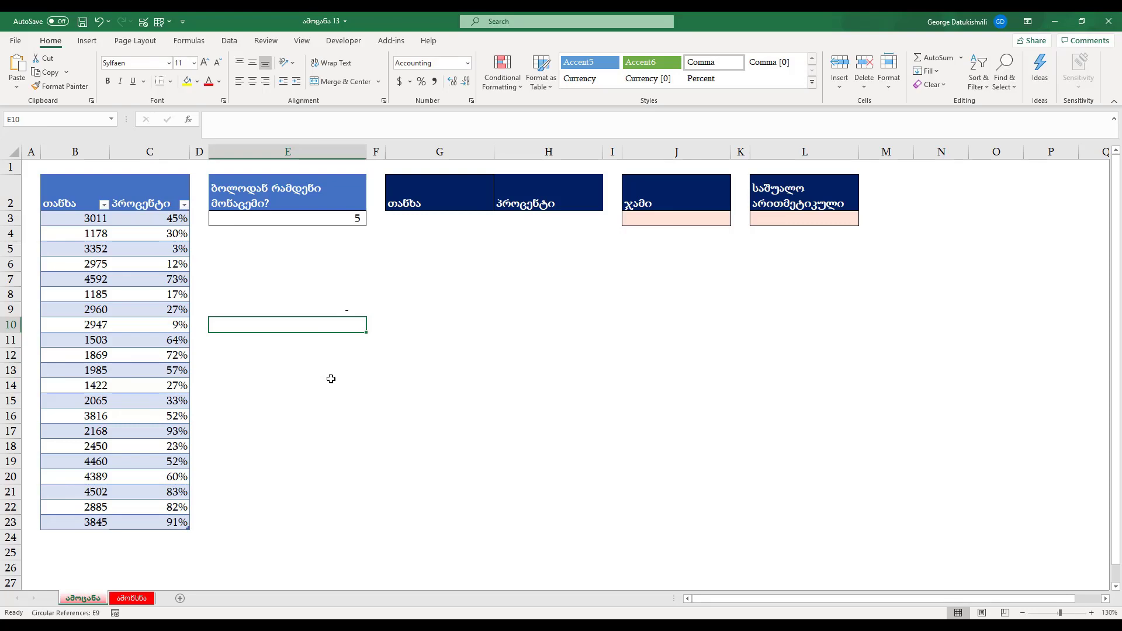
# Clear the SUM formula from E9 and enter =ROWS(E7:E12) in E10.
pyautogui.moveTo(311, 263); pyautogui.dragTo(307, 372)
pyautogui.click(310, 325)
pyautogui.write('=')
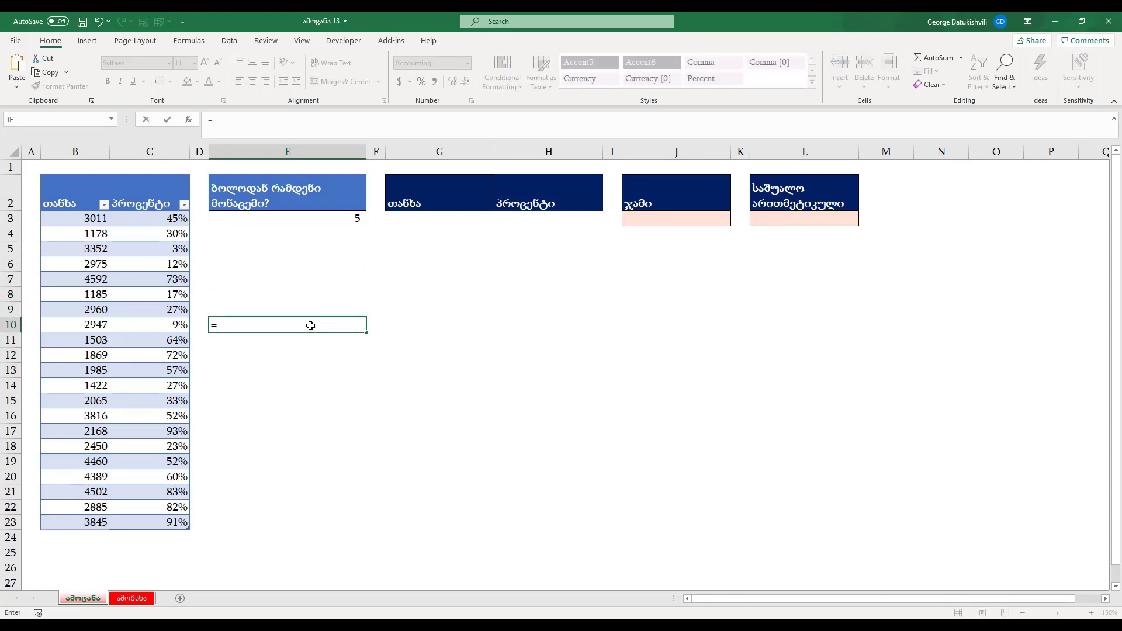
pyautogui.write('rows')
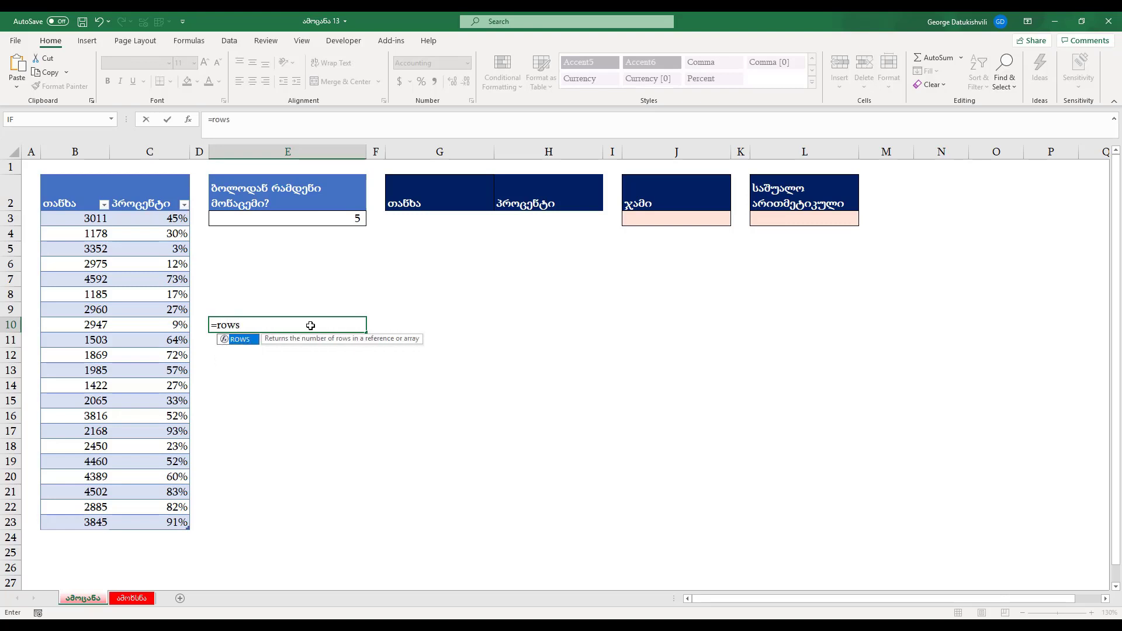
pyautogui.press('Tab')
pyautogui.moveTo(279, 282); pyautogui.dragTo(280, 357)
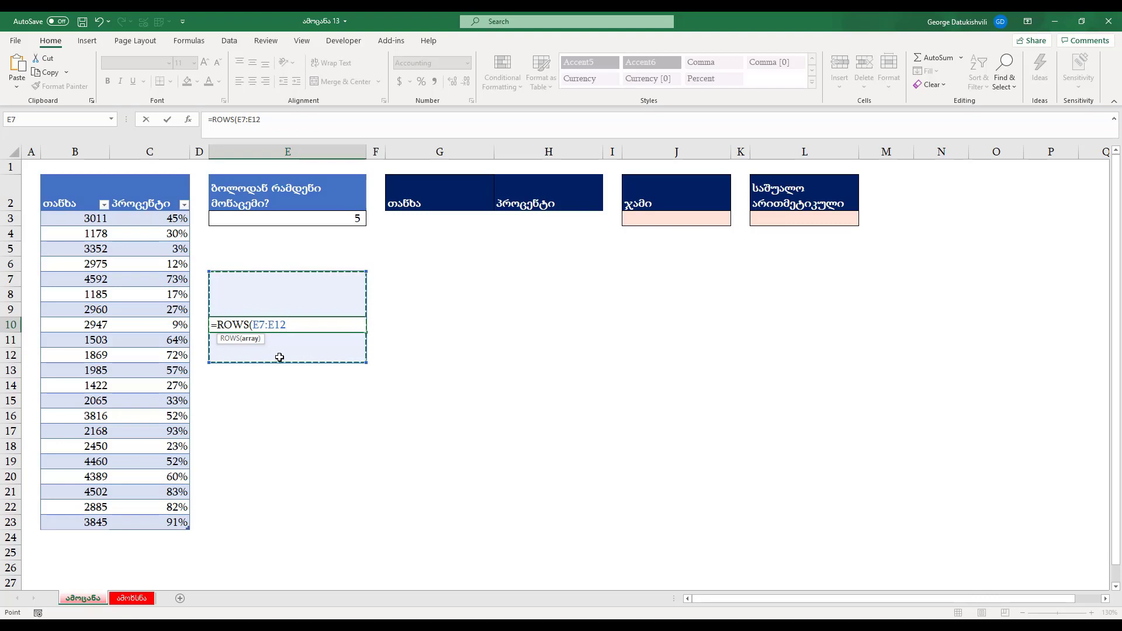
pyautogui.press('Return')
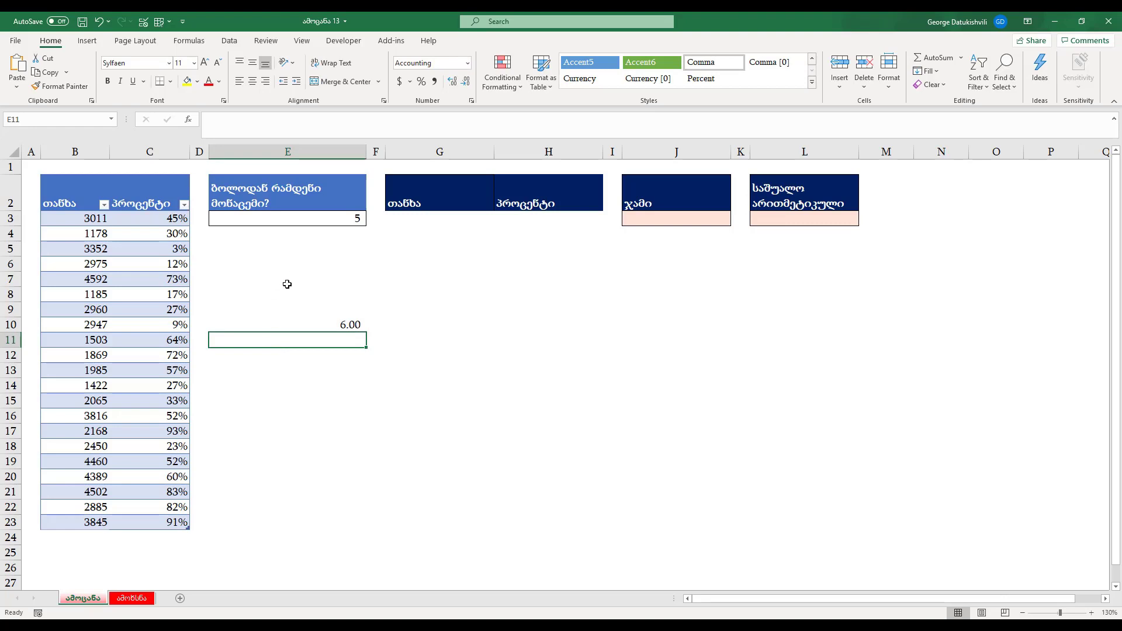
# Clear the contents of the trial cells E6:E15.
pyautogui.moveTo(286, 265); pyautogui.dragTo(297, 396)
pyautogui.press('Delete')
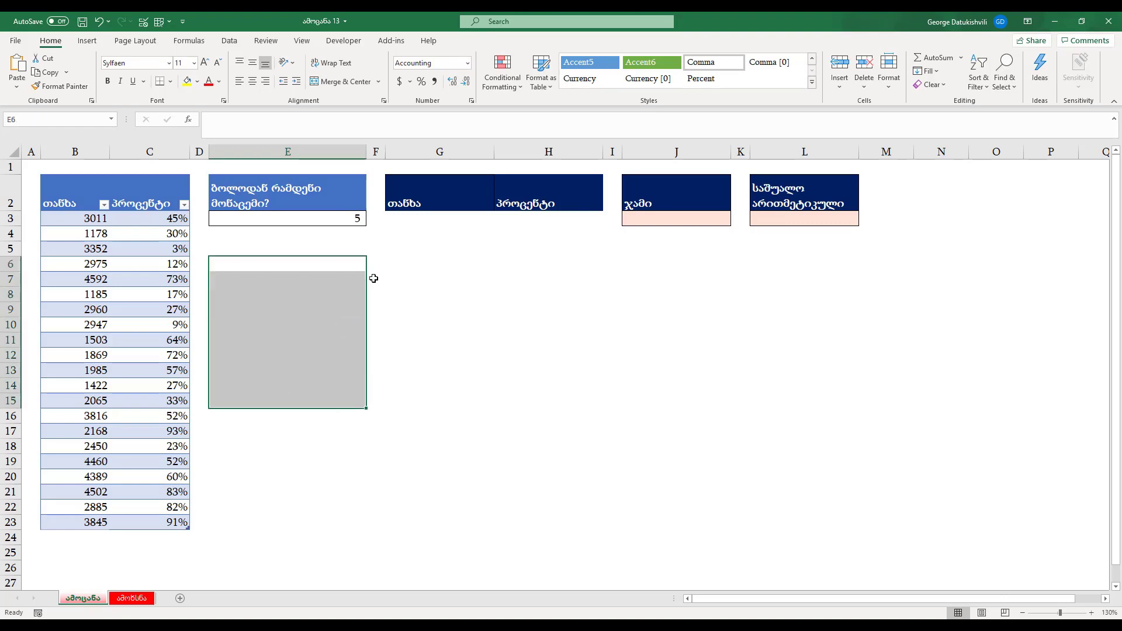
# Begin an IF formula in G3 whose logical test counts the rows of the range G3:G3.
pyautogui.click(415, 217)
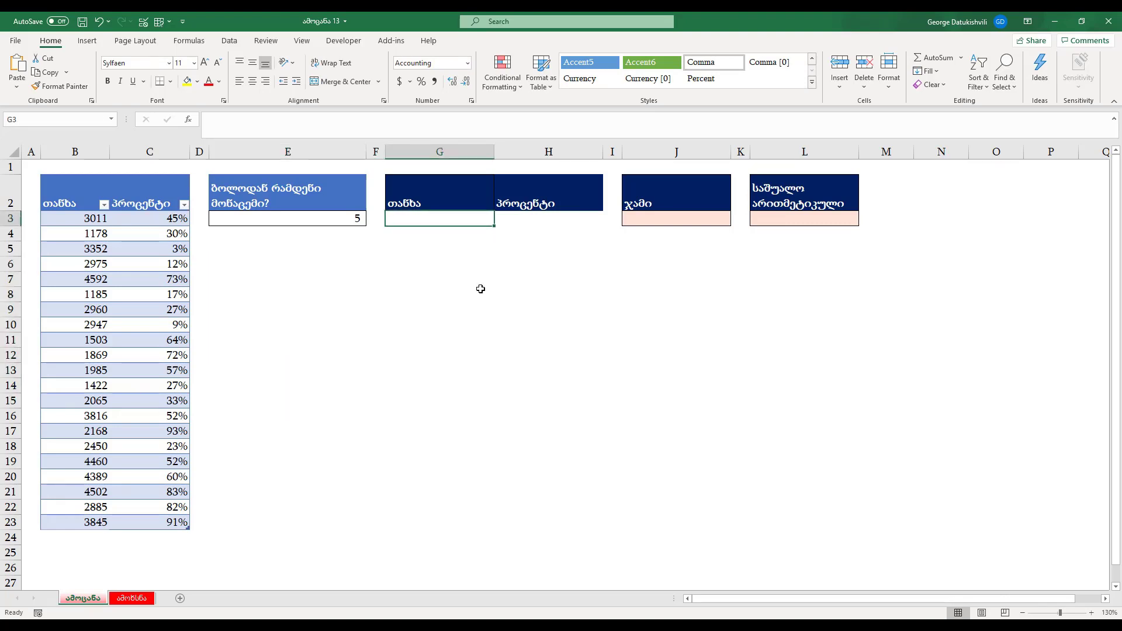
pyautogui.write('=')
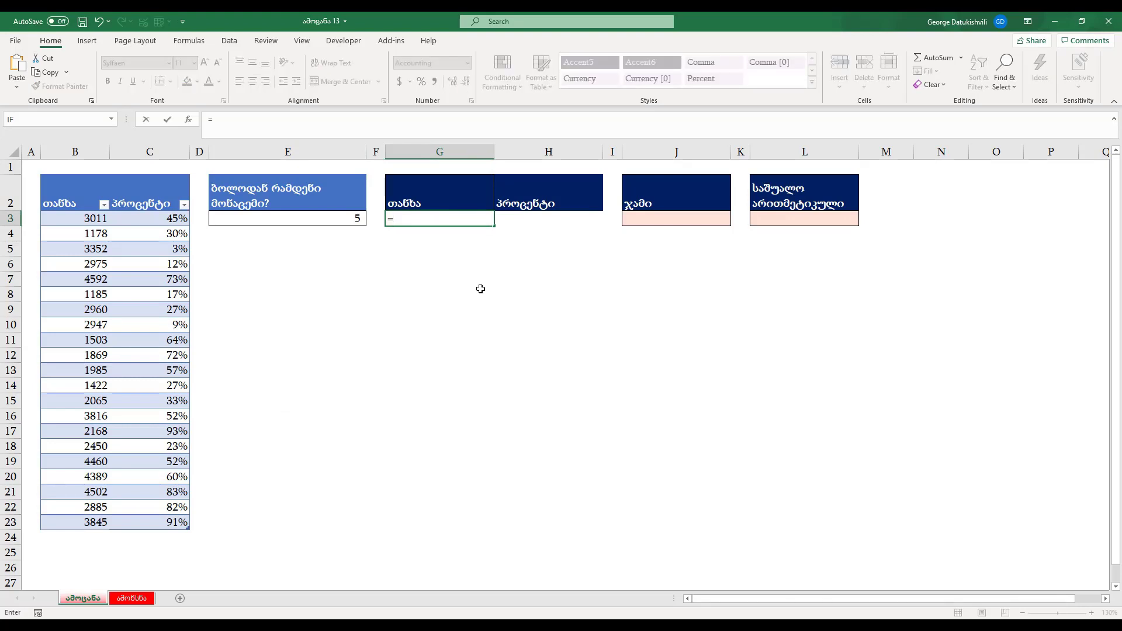
pyautogui.write('IF(')
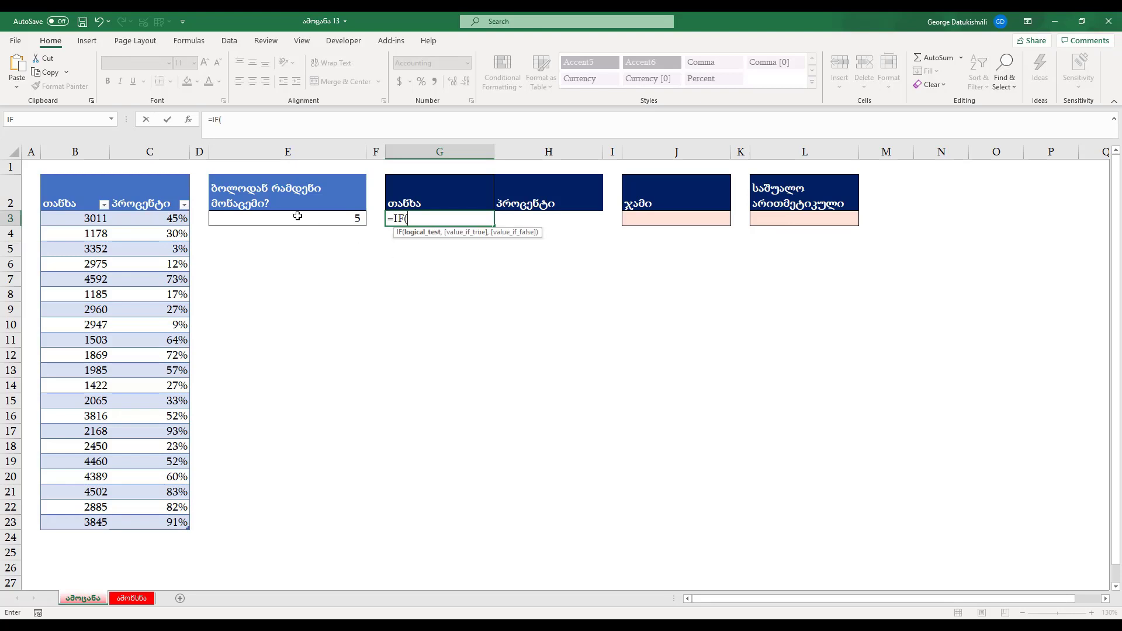
pyautogui.write('rosw(')
pyautogui.click(316, 219)
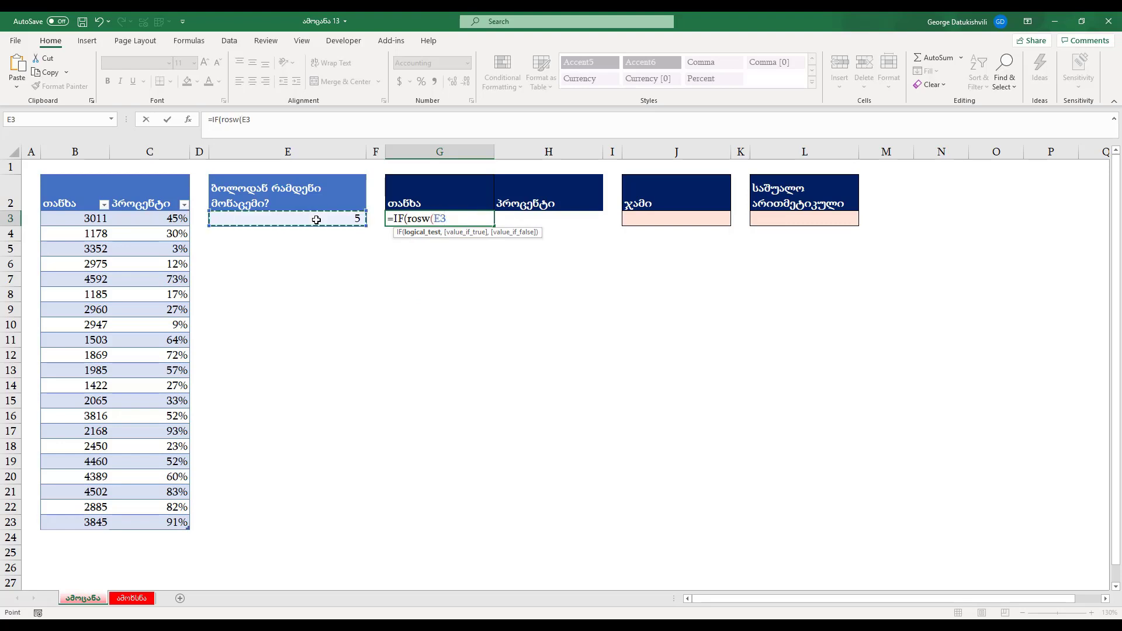
pyautogui.click(463, 220)
pyautogui.press('BackSpace')
pyautogui.press('BackSpace')
pyautogui.write('G')
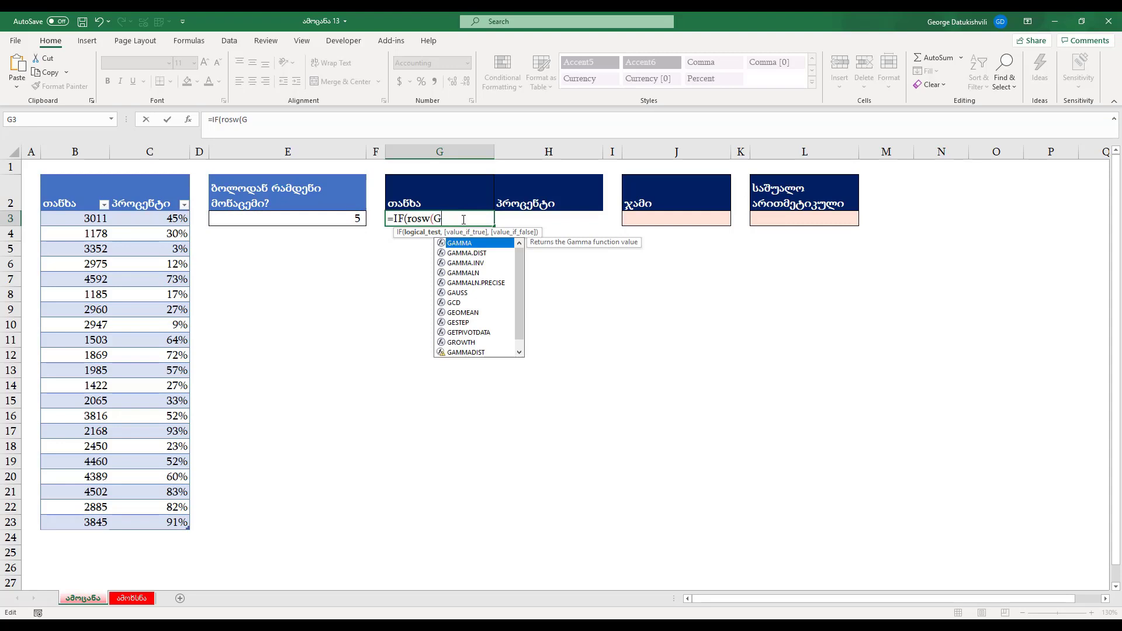
pyautogui.write('3')
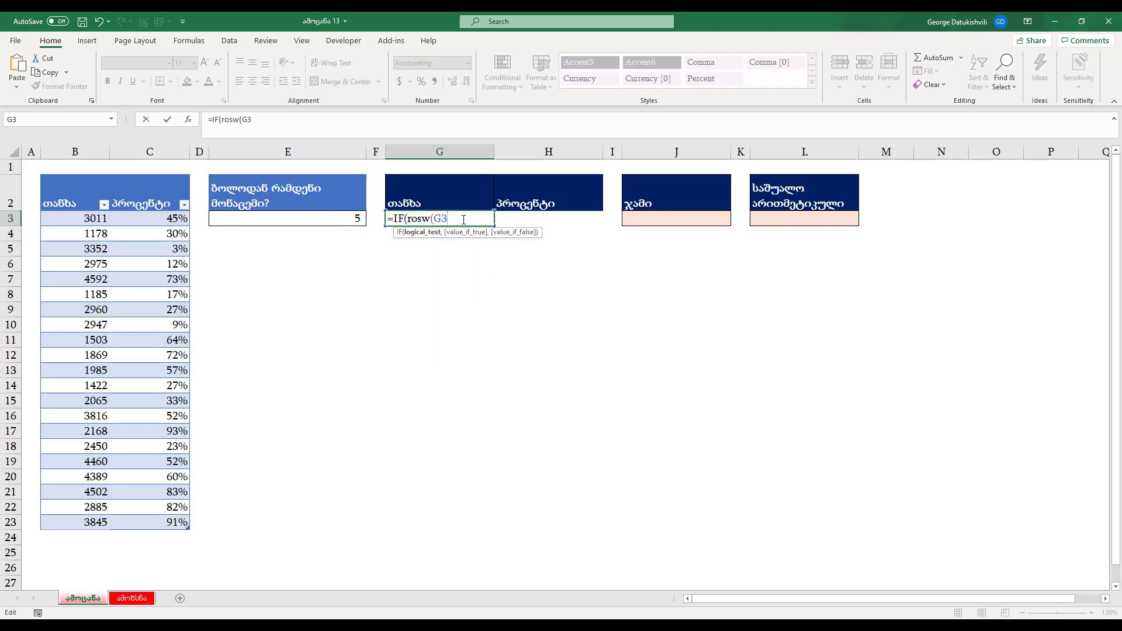
pyautogui.write(':G3')
# Lock the row of the range's first reference as G$3 and make the test check for greater than the absolute reference $E$3.
pyautogui.click(443, 219)
pyautogui.press('F4')
pyautogui.click(441, 218)
pyautogui.press('BackSpace')
pyautogui.write(')>')
pyautogui.click(342, 219)
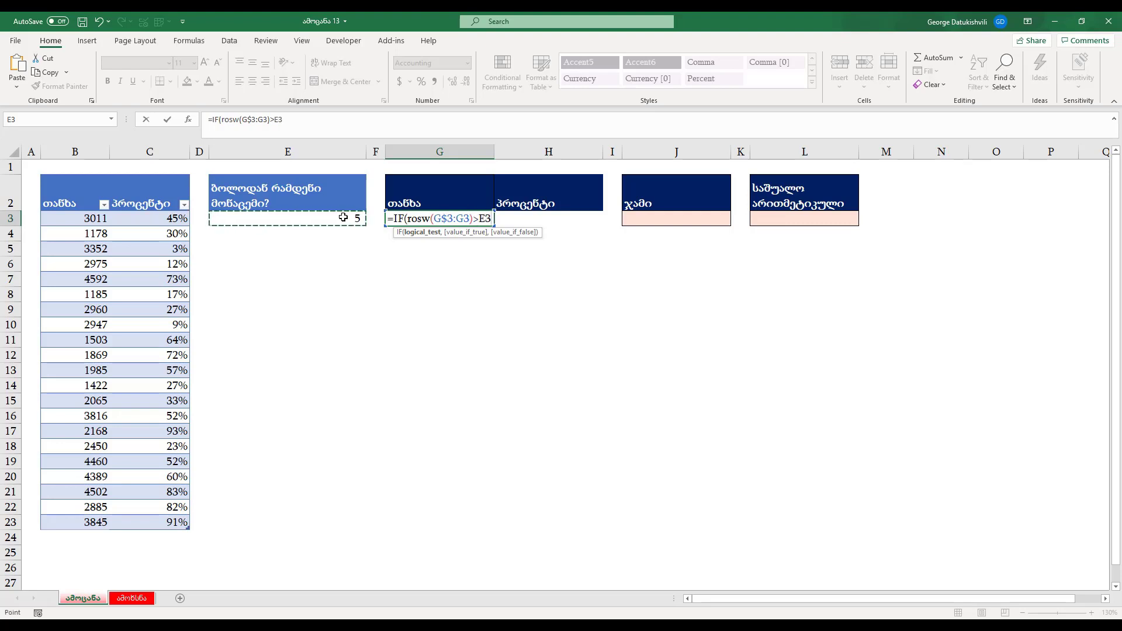
pyautogui.press('F5')
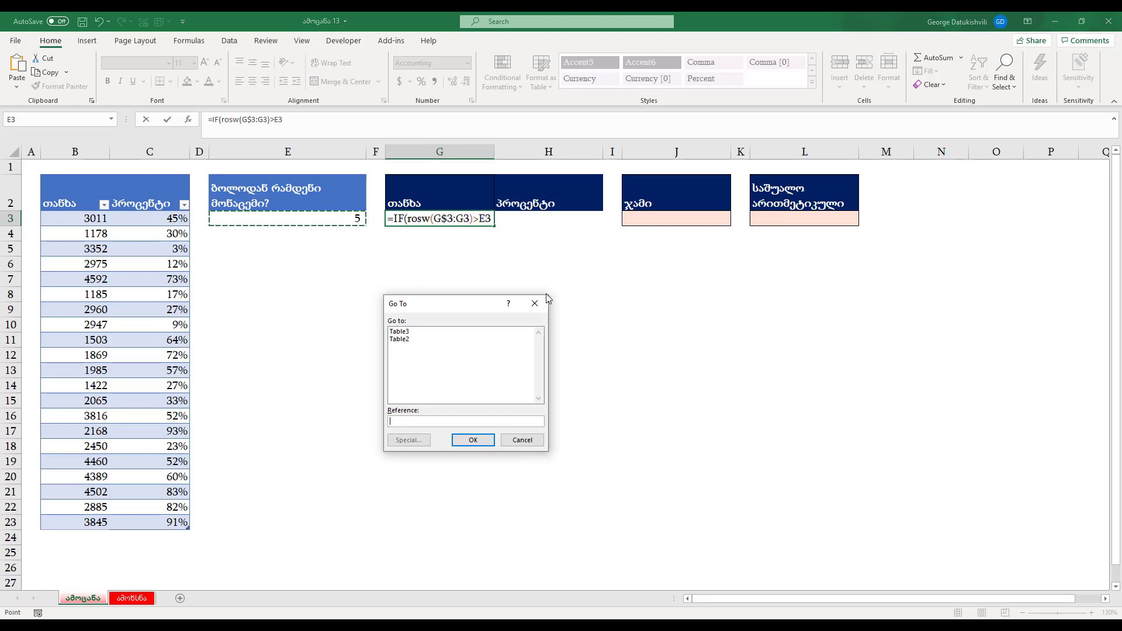
pyautogui.click(522, 440)
pyautogui.press('F4')
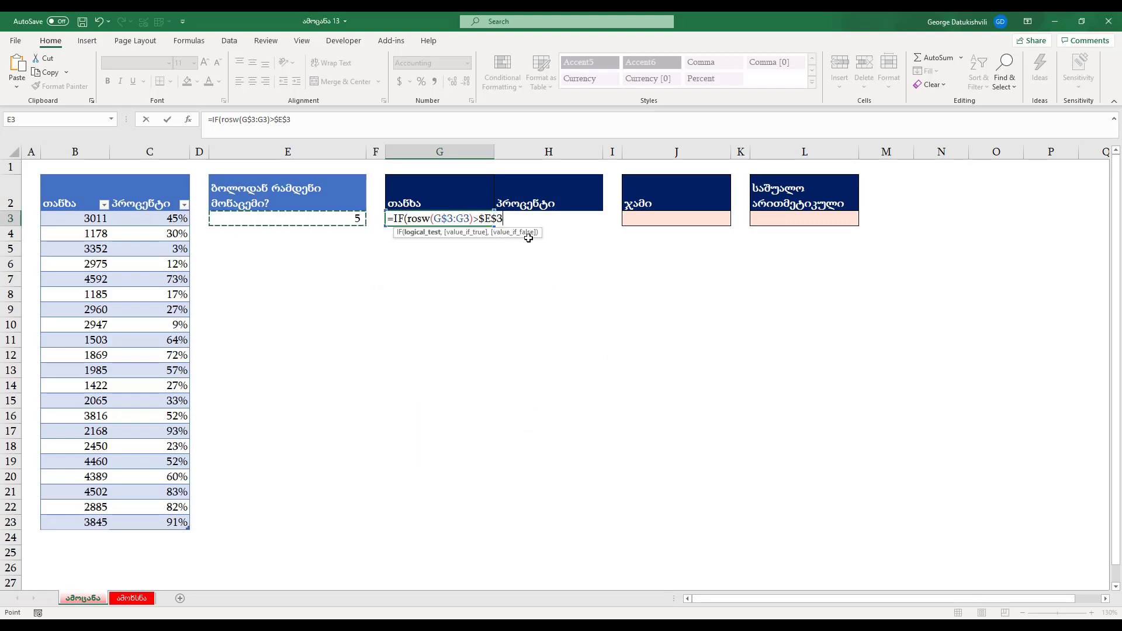
pyautogui.write(',')
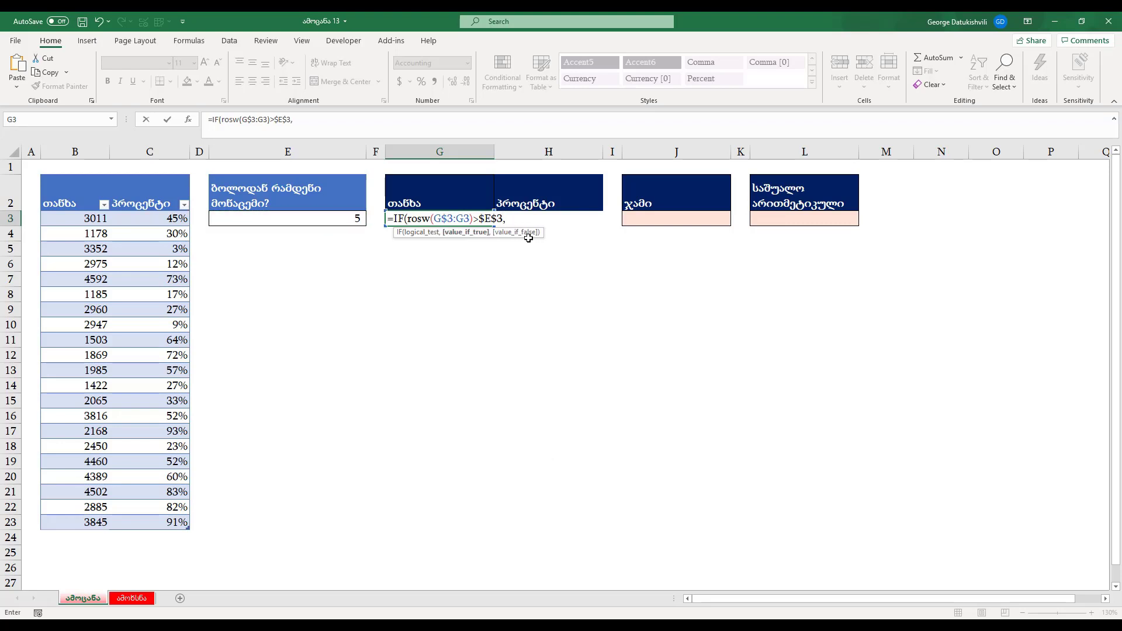
# Correct the function name to ROWS and complete G3's formula with an empty string as the value if true.
pyautogui.click(423, 219)
pyautogui.press('BackSpace')
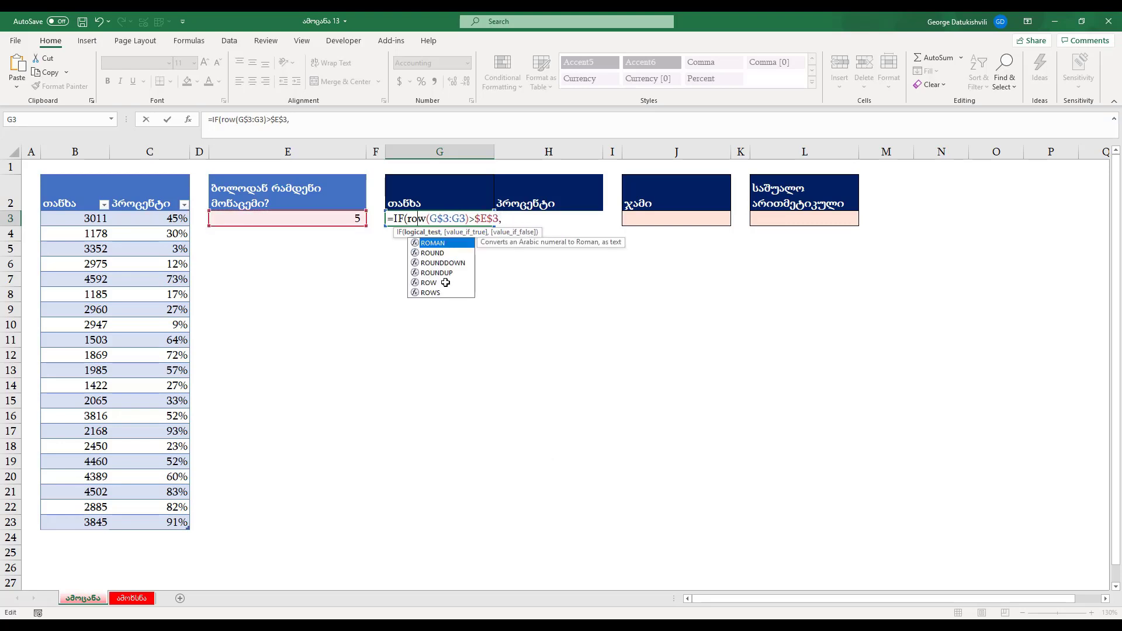
pyautogui.write('s')
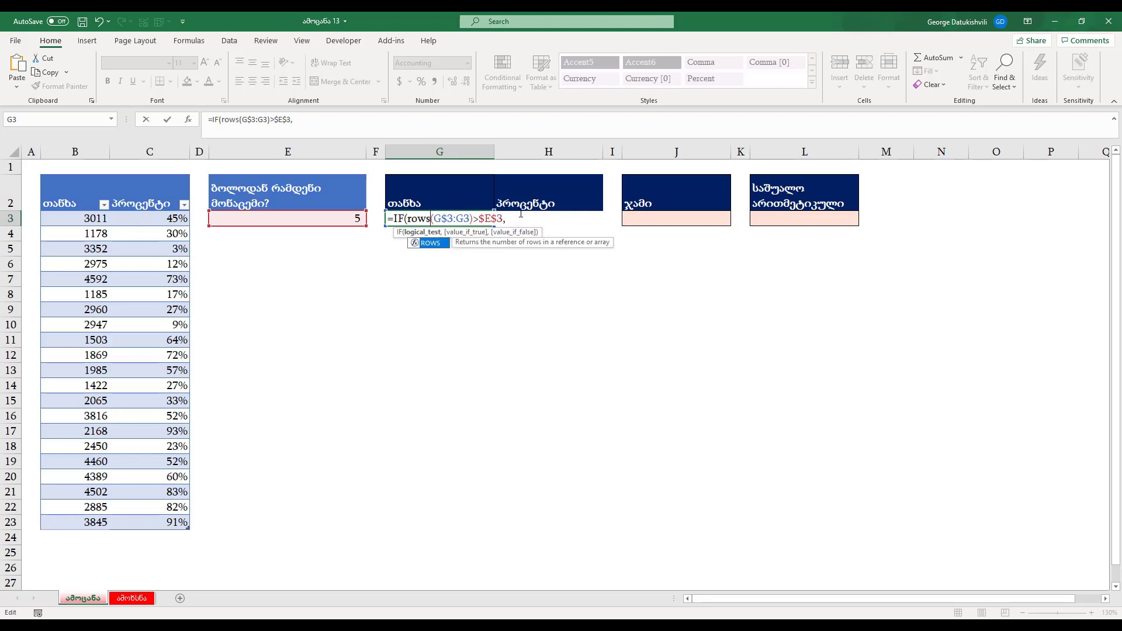
pyautogui.click(516, 223)
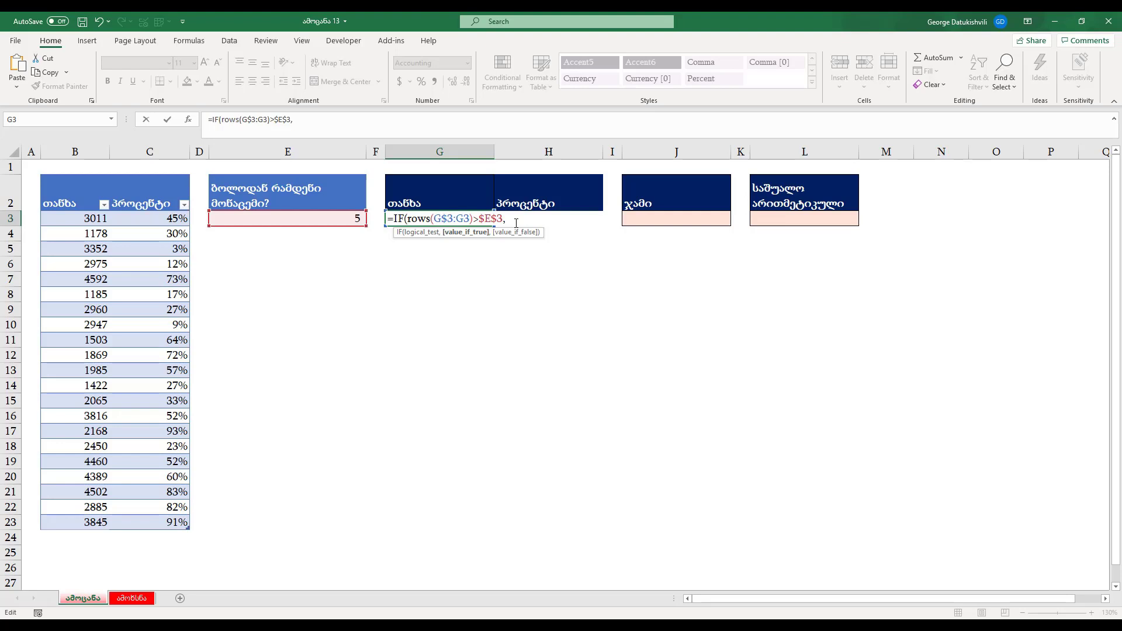
pyautogui.write('"",')
pyautogui.press('Return')
pyautogui.press('Return')
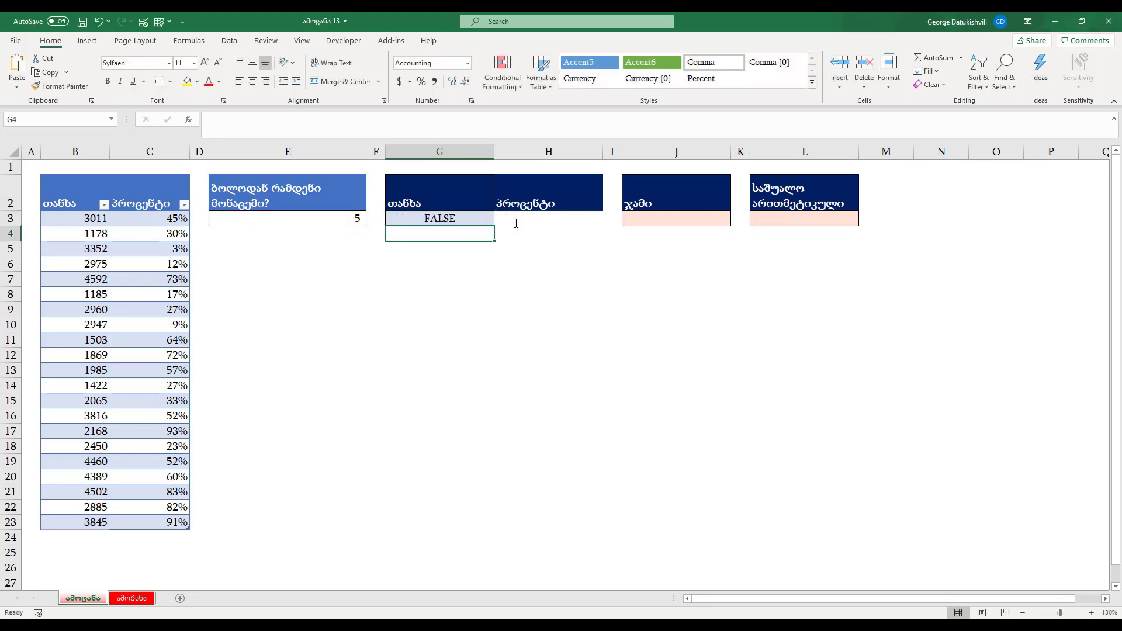
# Fill the IF formula from G3 down to G23.
pyautogui.click(483, 219)
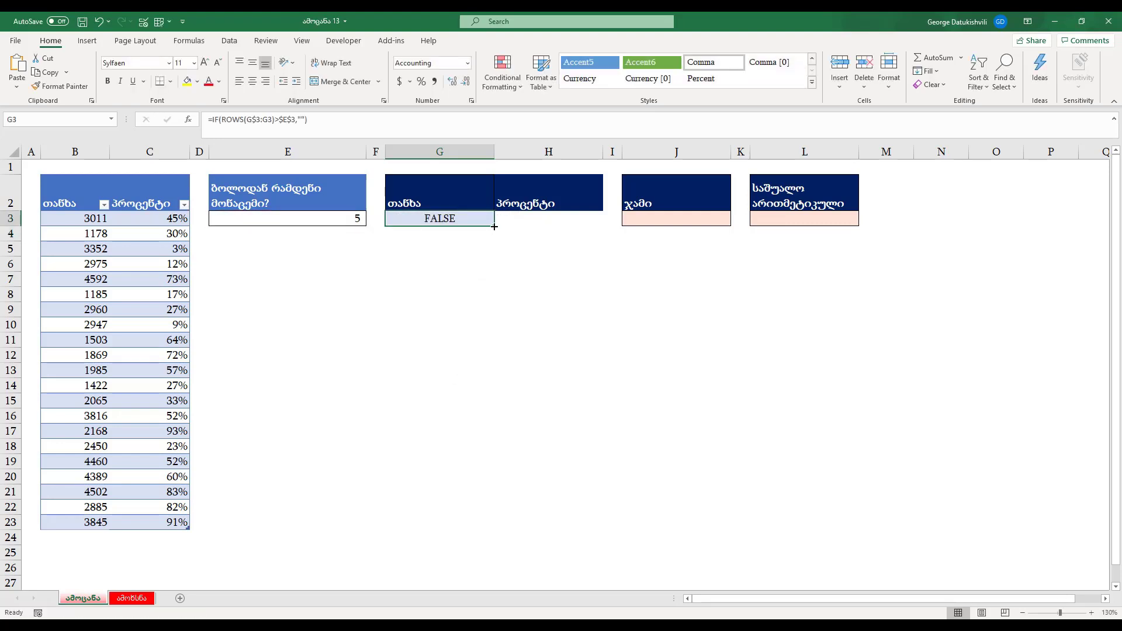
pyautogui.moveTo(495, 226); pyautogui.dragTo(472, 526)
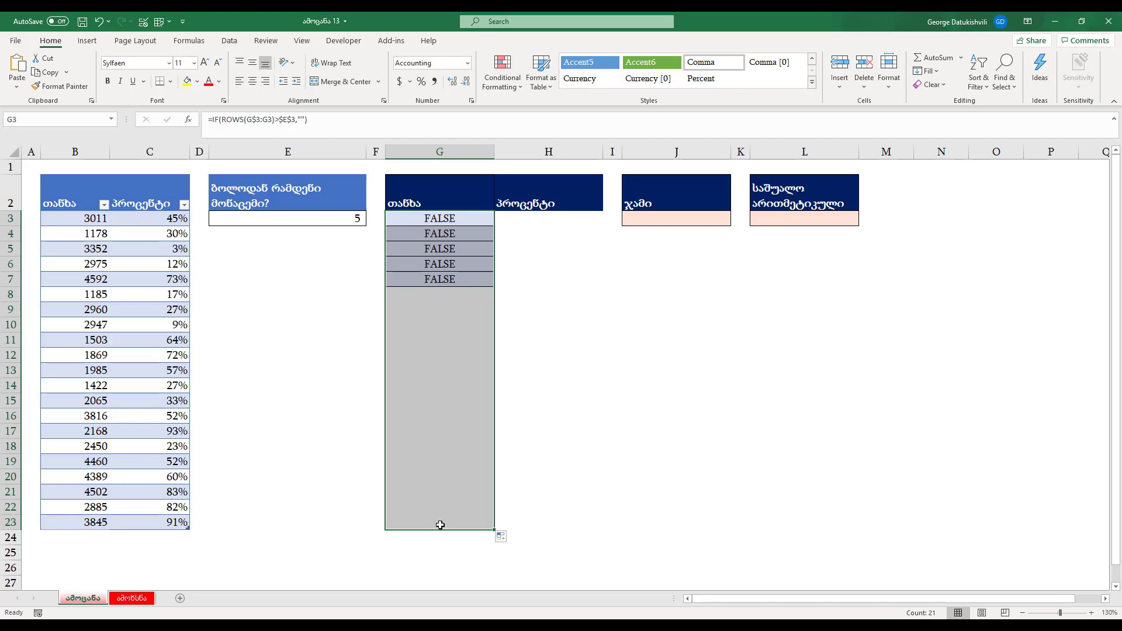
# Add an INDEX function as the value if false in G3's formula, with the table's თანხა column as its array.
pyautogui.click(458, 219)
pyautogui.doubleClick(459, 219)
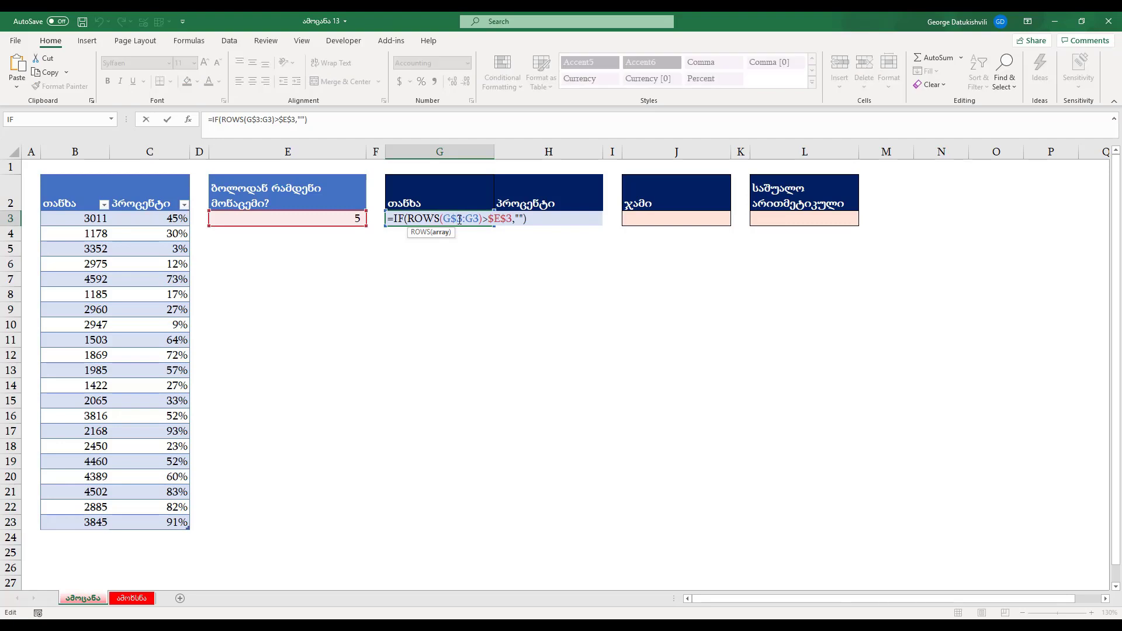
pyautogui.click(520, 219)
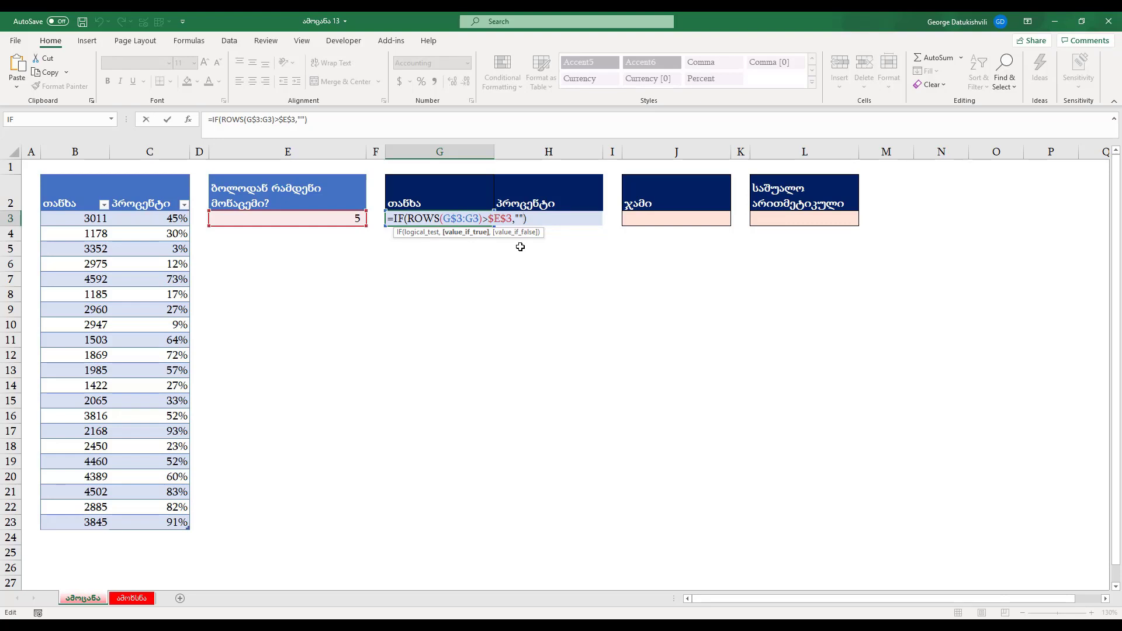
pyautogui.write(',index')
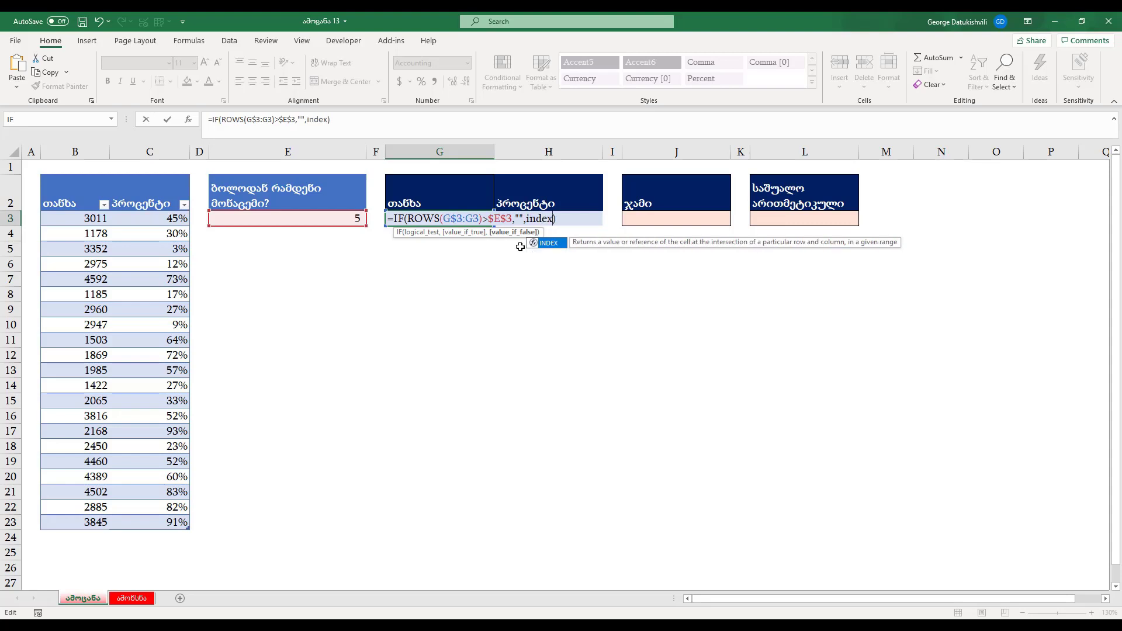
pyautogui.press('Tab')
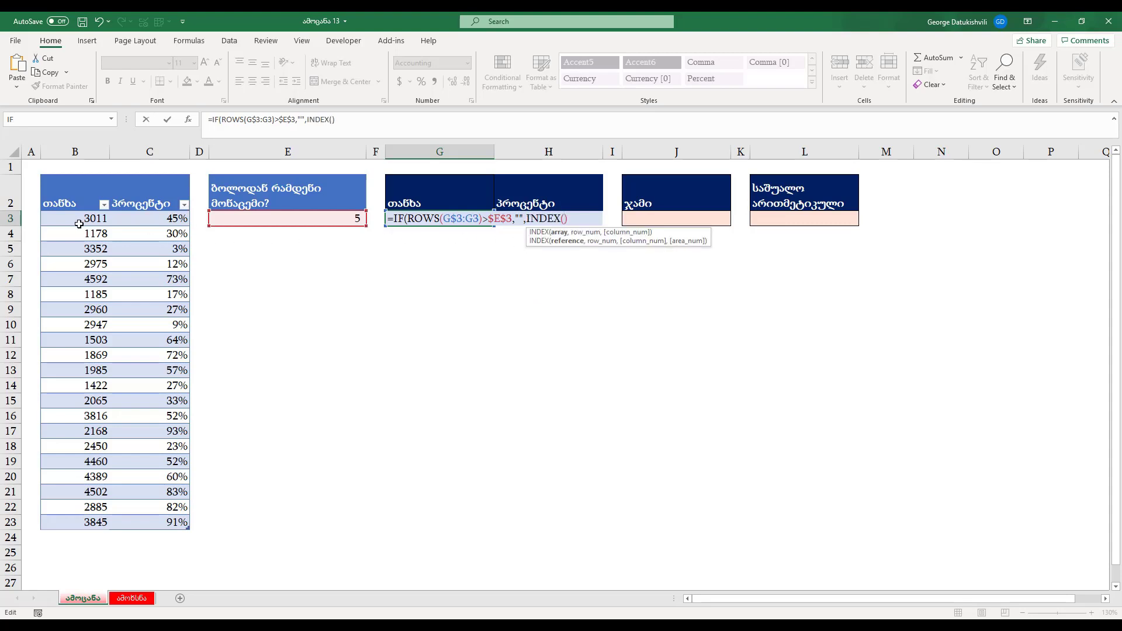
pyautogui.moveTo(91, 221); pyautogui.dragTo(89, 518)
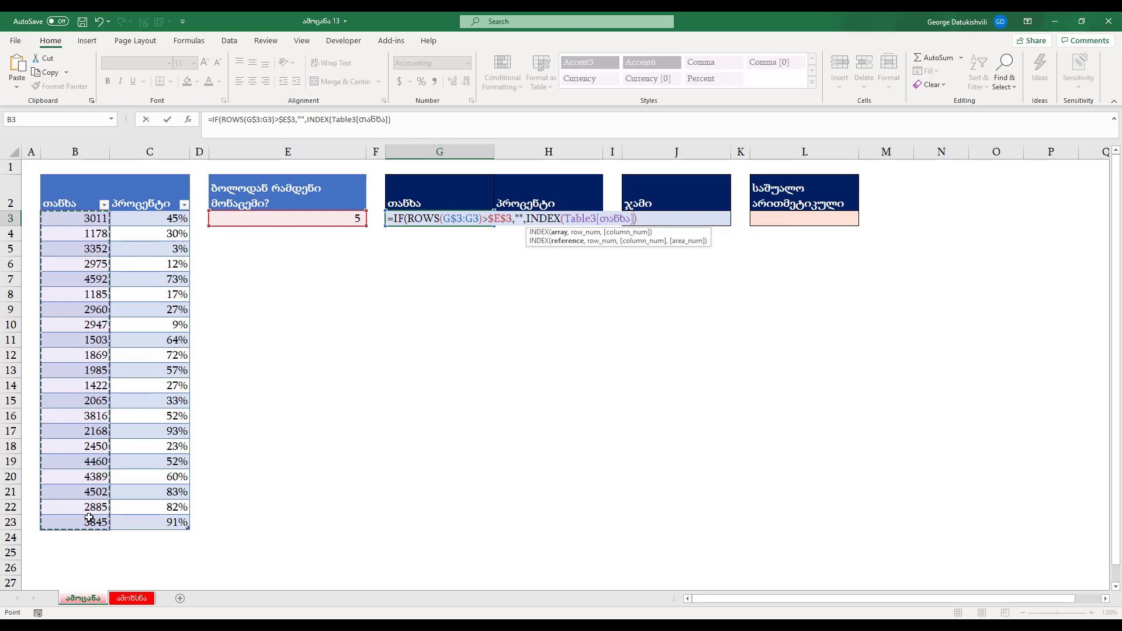
# Start INDEX's row number argument with a ROWS count of the table's თანხა column.
pyautogui.write(',')
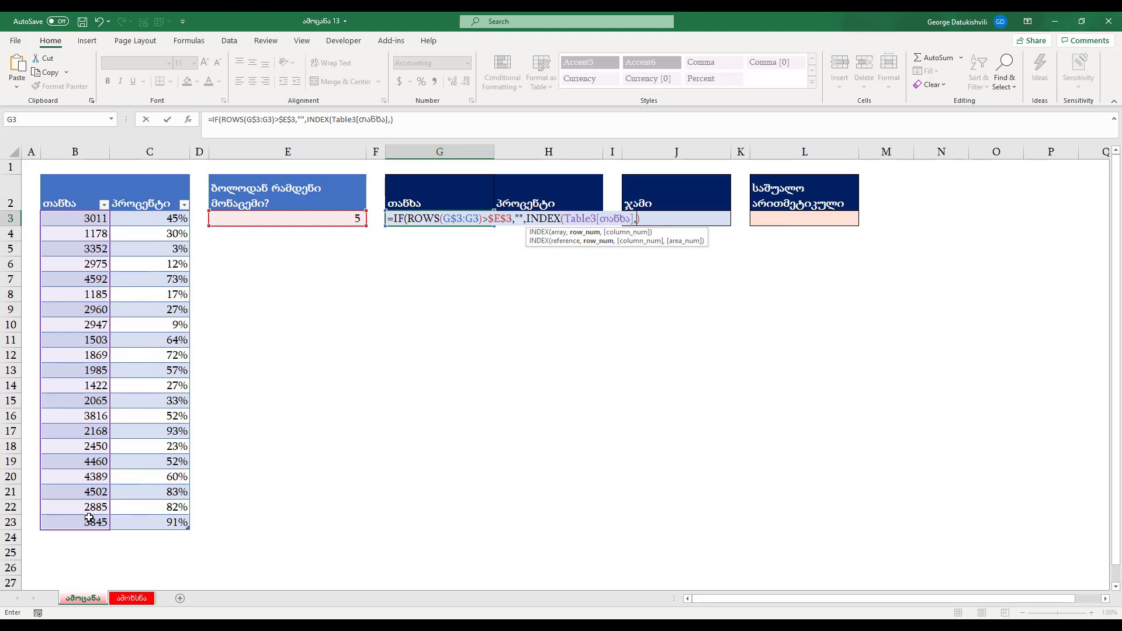
pyautogui.write('rows')
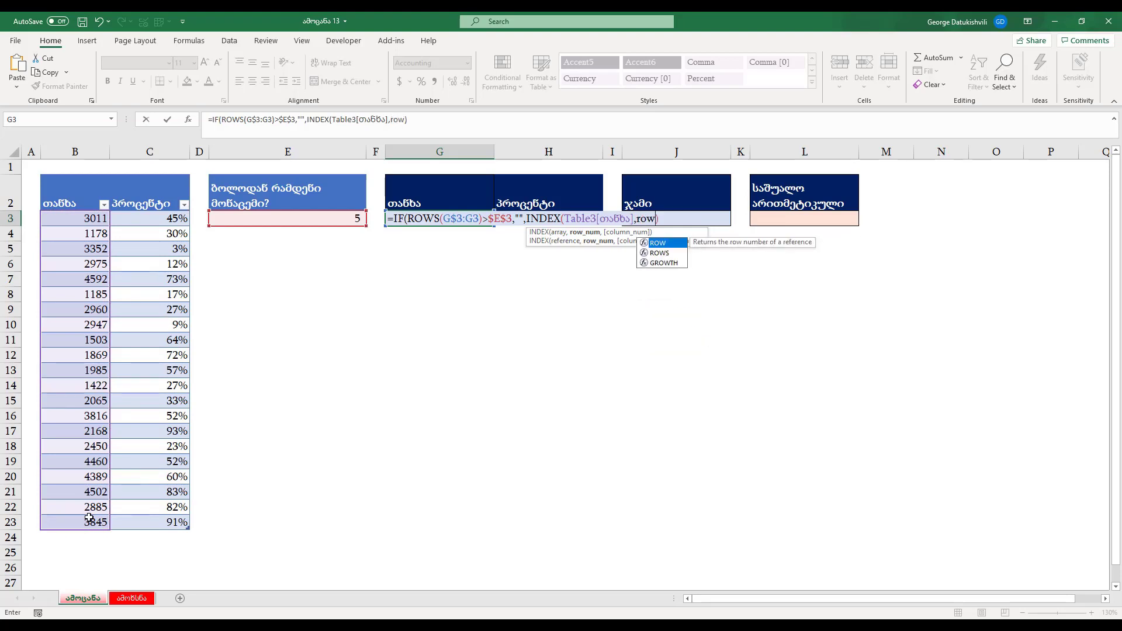
pyautogui.write('(')
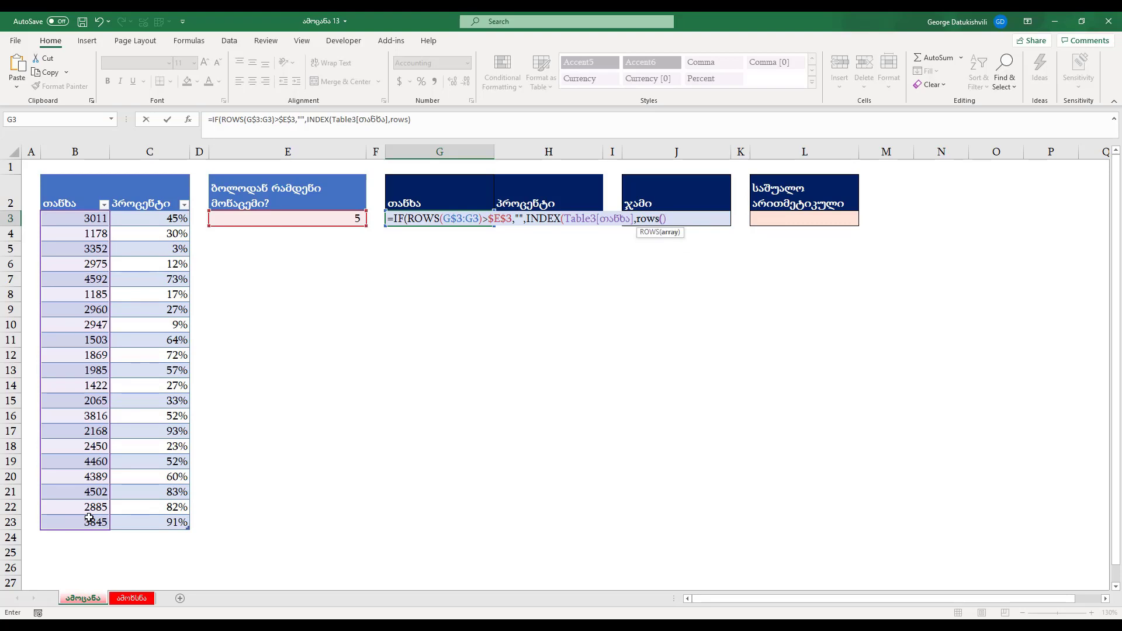
pyautogui.moveTo(85, 221); pyautogui.dragTo(91, 518)
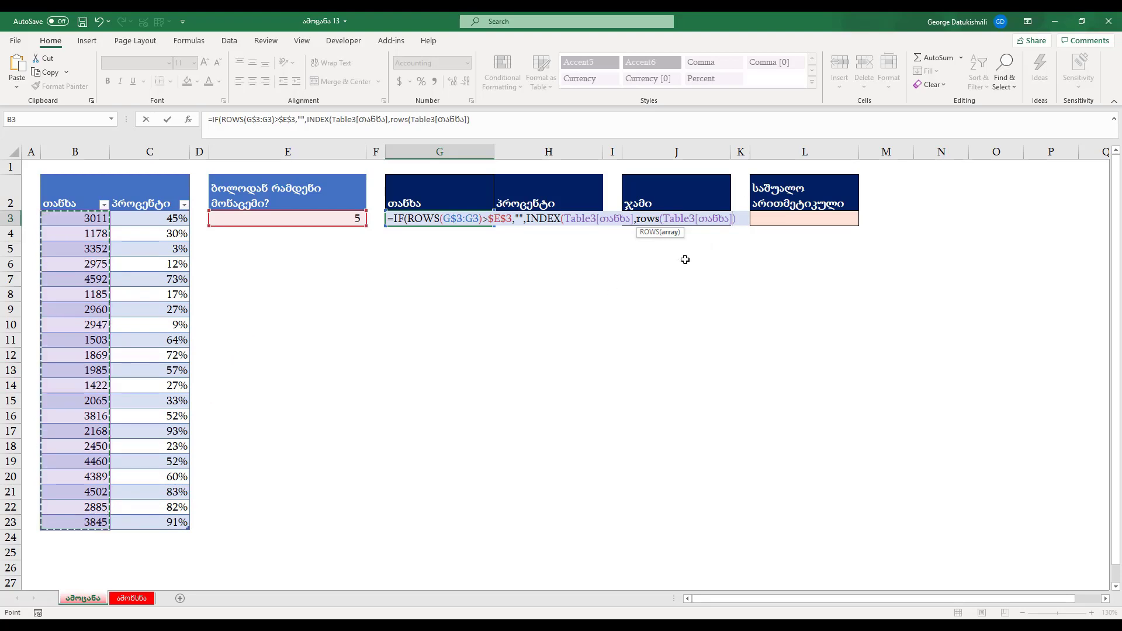
# Subtract the absolute reference $E$3 from the row count in the INDEX row number.
pyautogui.click(744, 220)
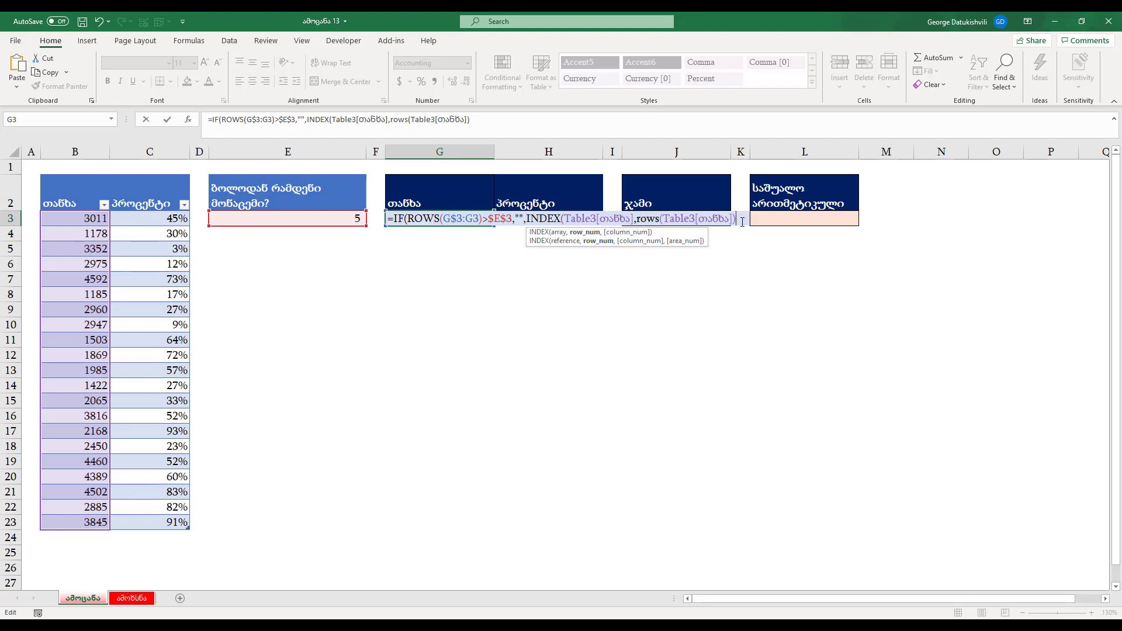
pyautogui.write('-')
pyautogui.click(337, 219)
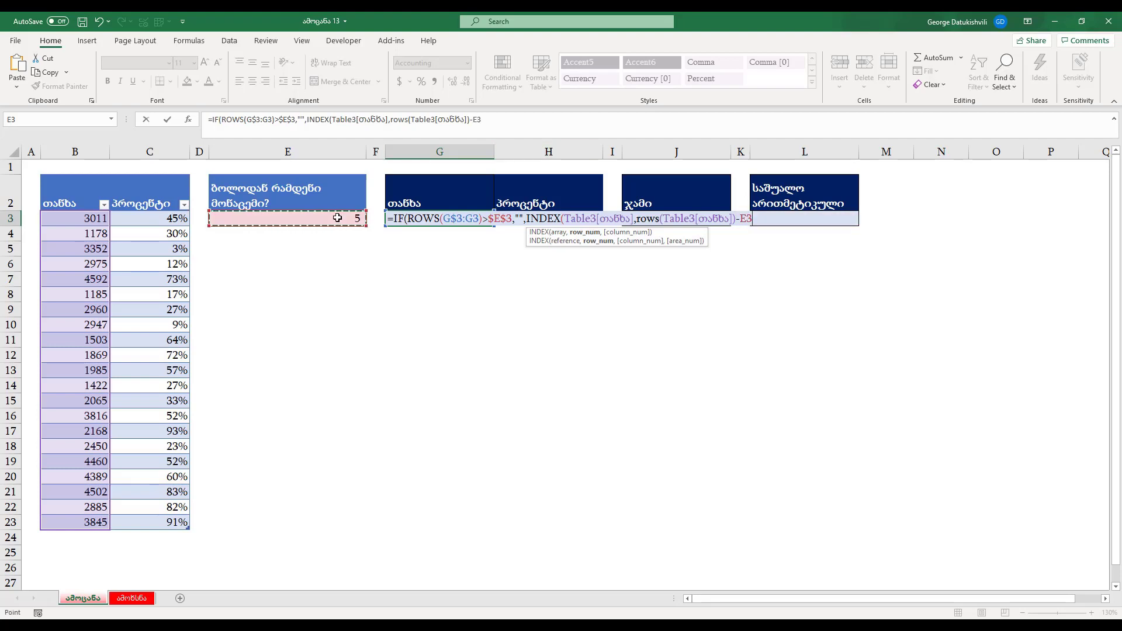
pyautogui.press('F4')
# Add ROWS(G$3:G3) to the INDEX row number, reusing the range from the logical test, and complete G3's formula.
pyautogui.write('+')
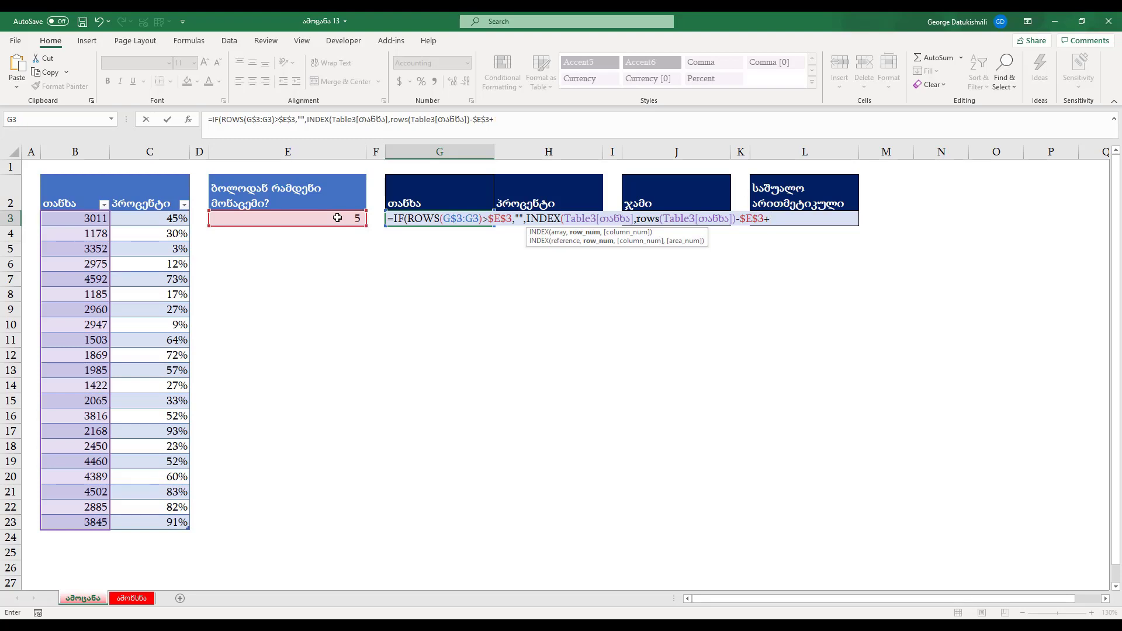
pyautogui.write('rows')
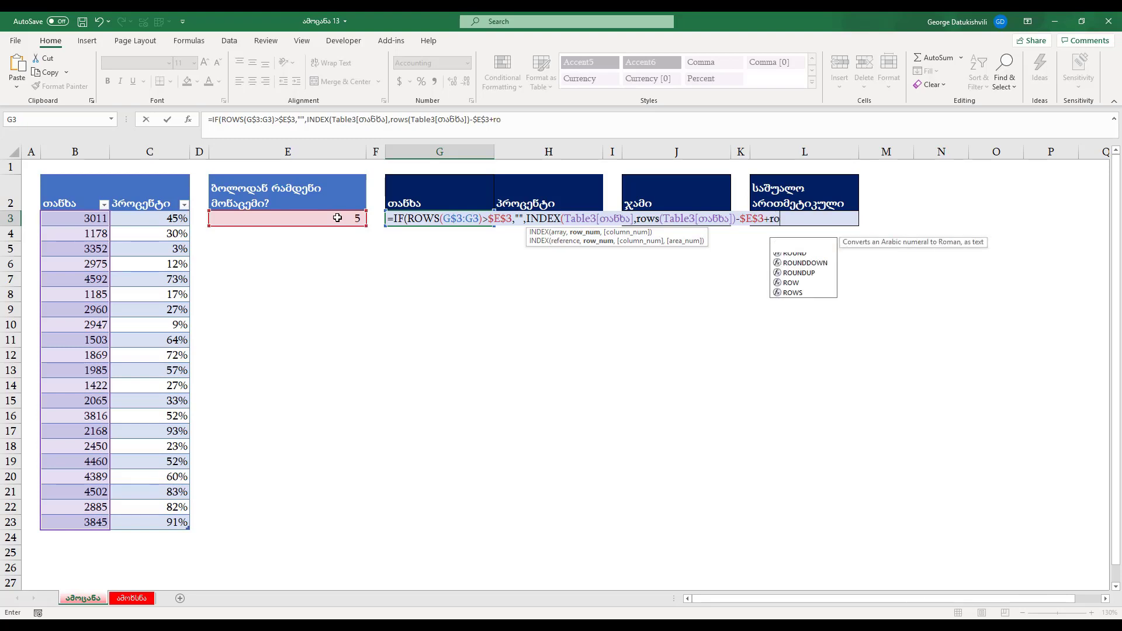
pyautogui.write('(')
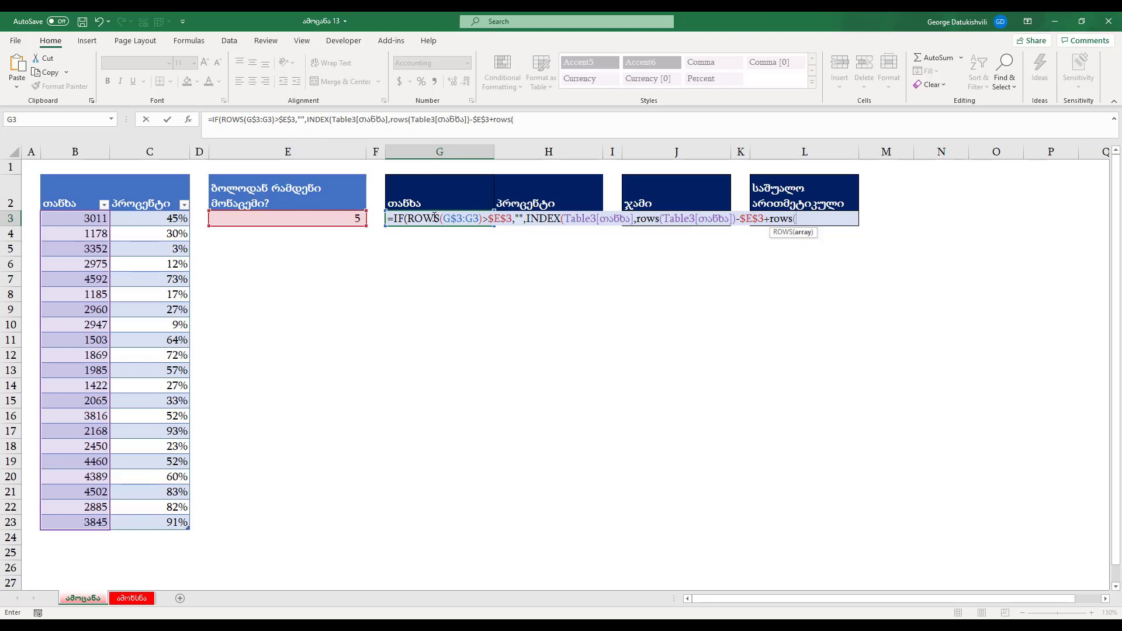
pyautogui.moveTo(442, 219); pyautogui.dragTo(480, 220)
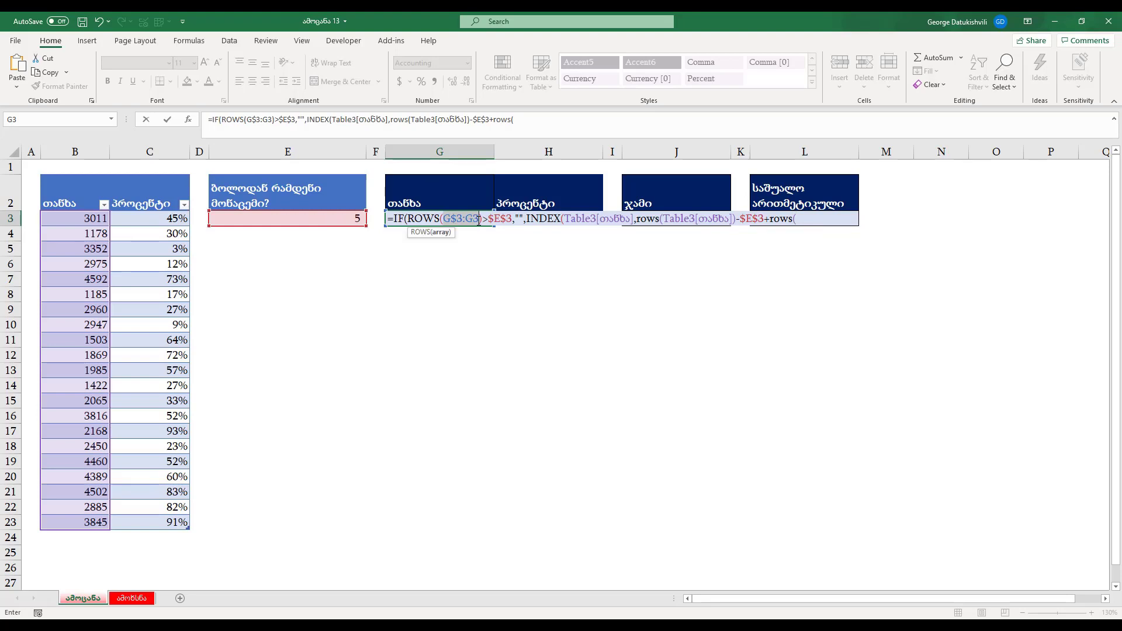
pyautogui.hotkey('ctrl', 'c')
pyautogui.click(799, 221)
pyautogui.hotkey('ctrl', 'v')
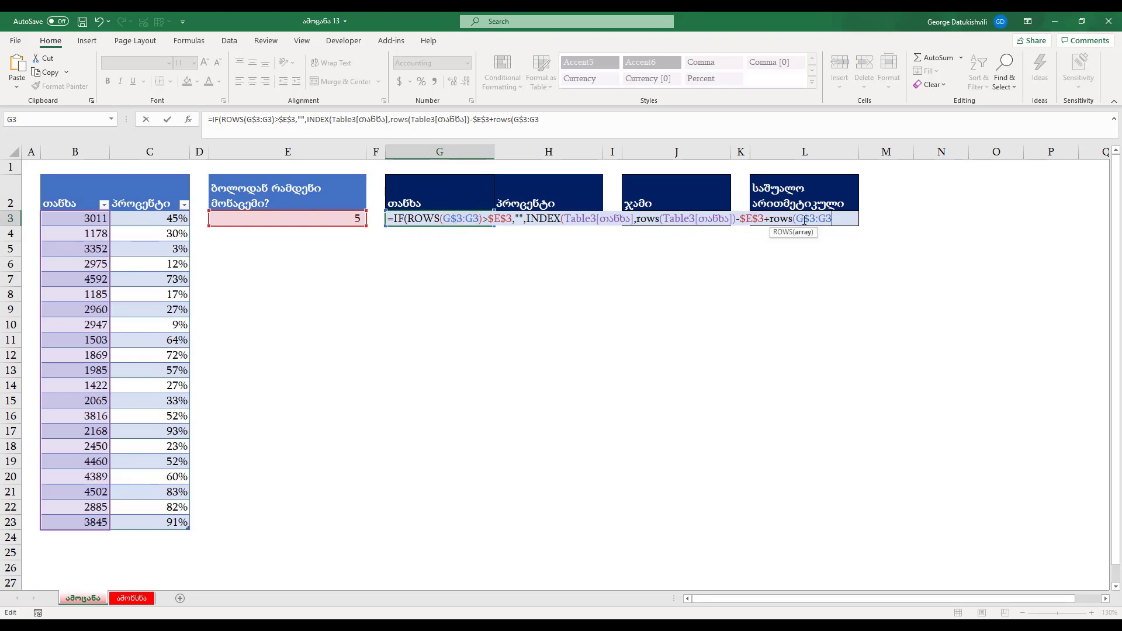
pyautogui.write('))')
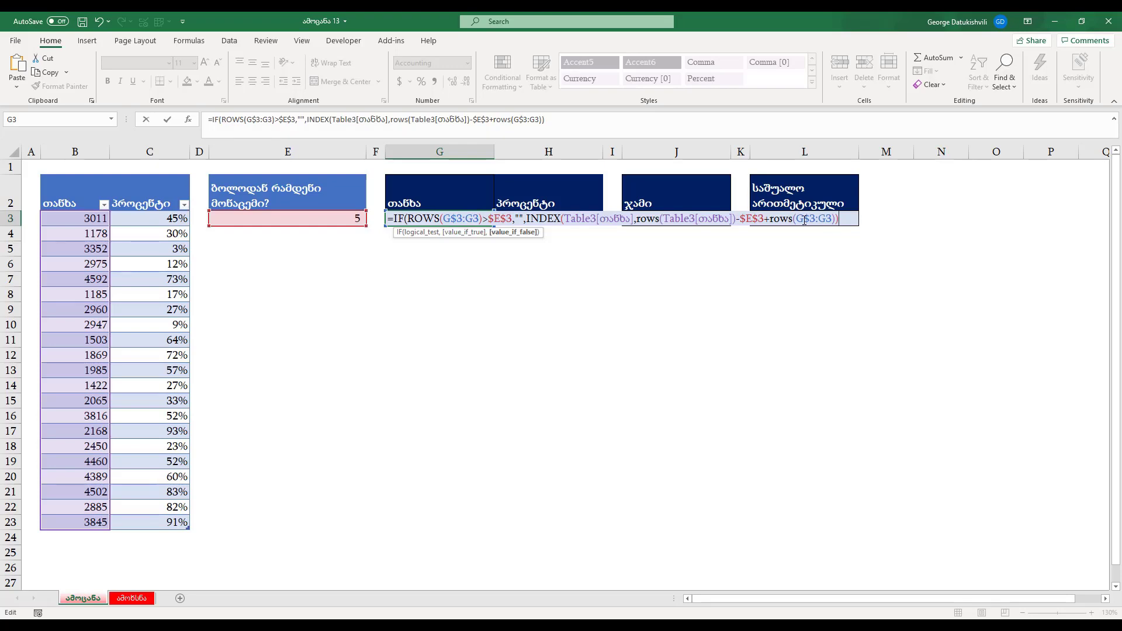
pyautogui.write(')')
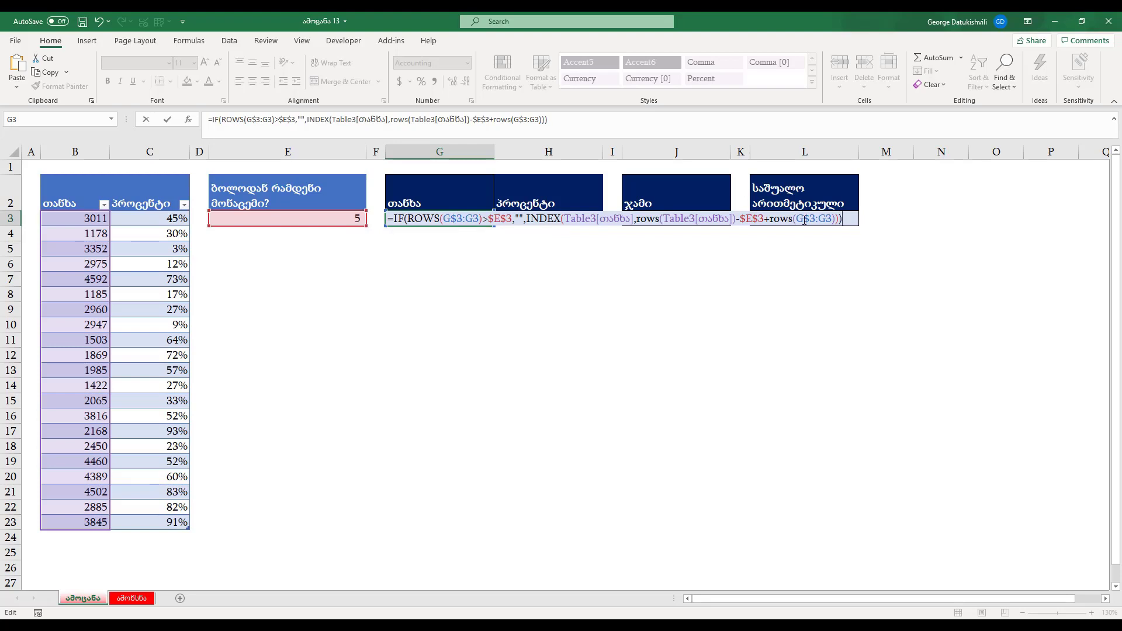
pyautogui.press('Return')
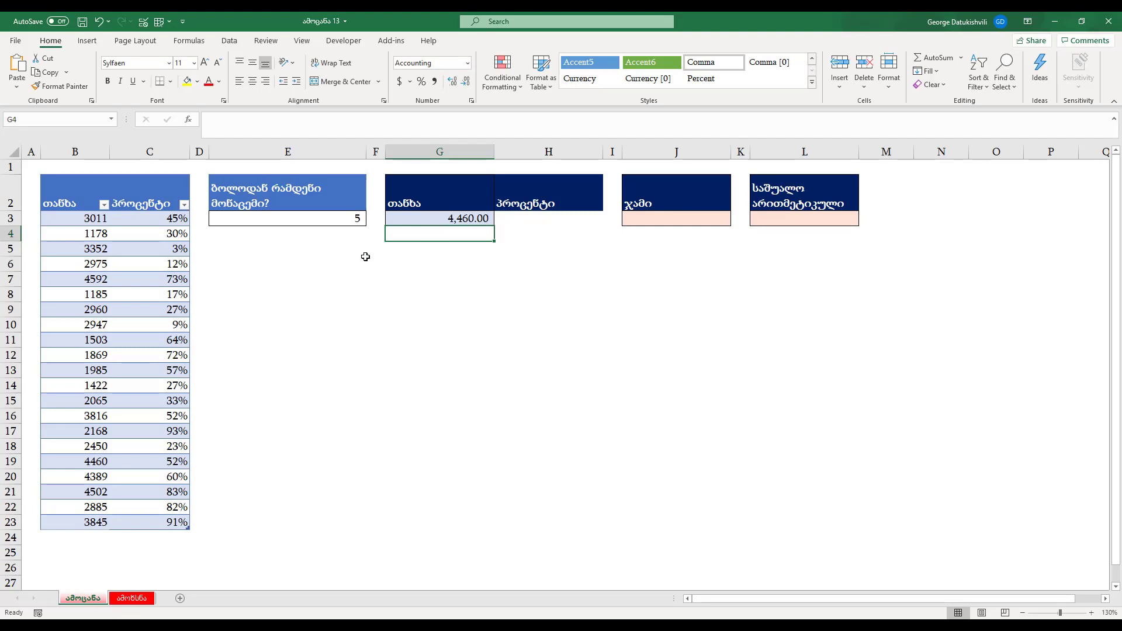
# Change the amount in B19 to 45 to test the extraction formula.
pyautogui.moveTo(82, 517); pyautogui.dragTo(85, 477)
pyautogui.click(96, 464)
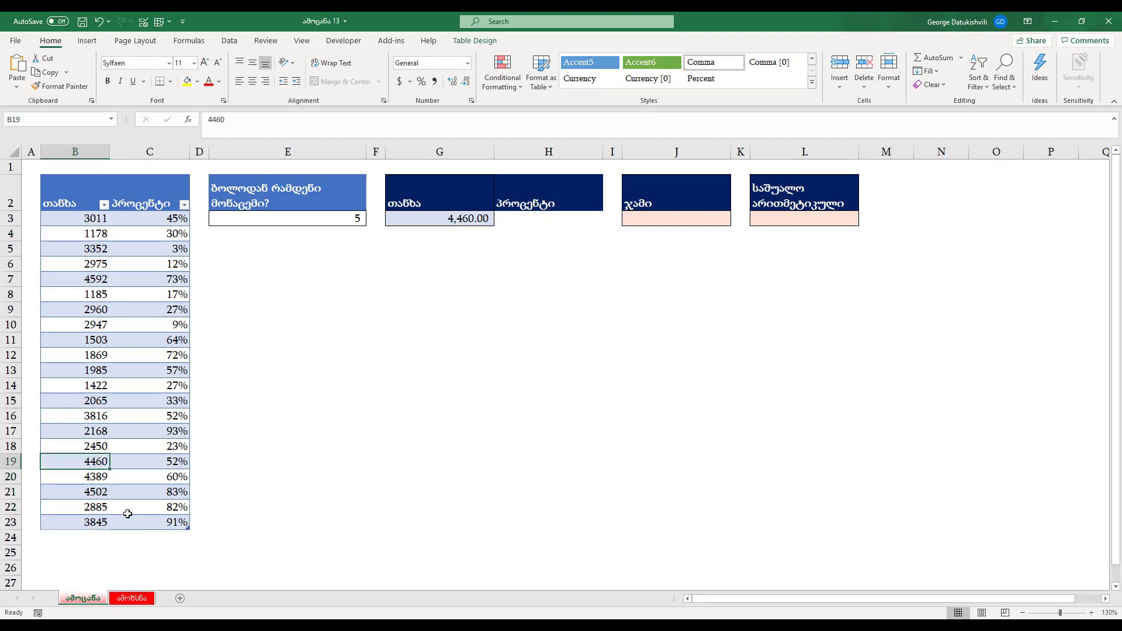
pyautogui.write('45')
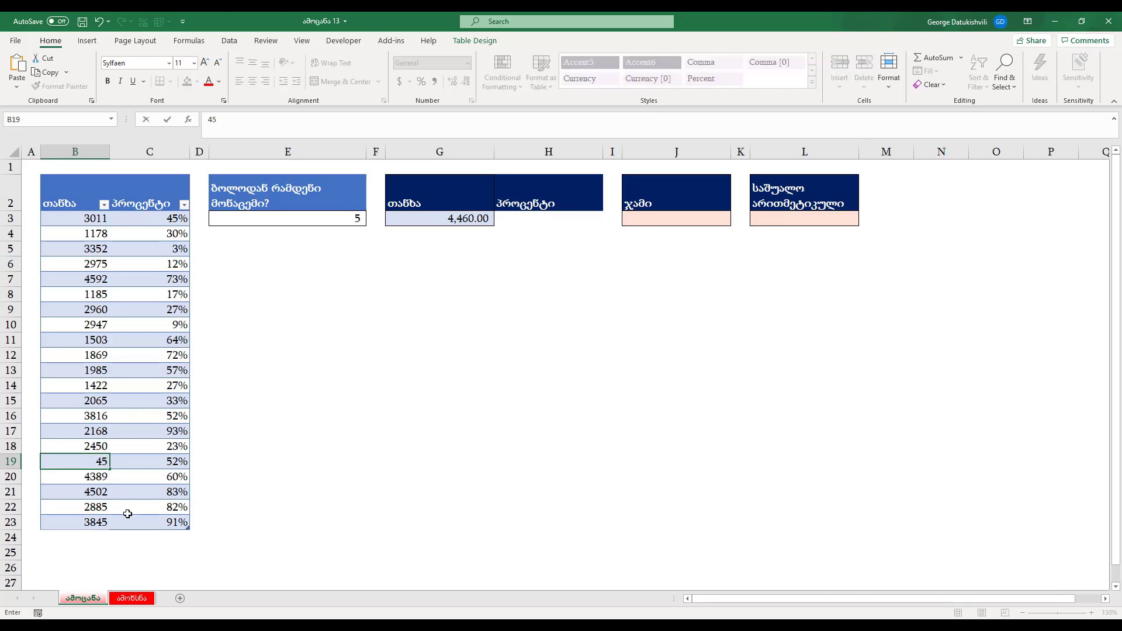
pyautogui.press('Return')
# Fill G3's formula down to G23 and across into column H.
pyautogui.click(481, 219)
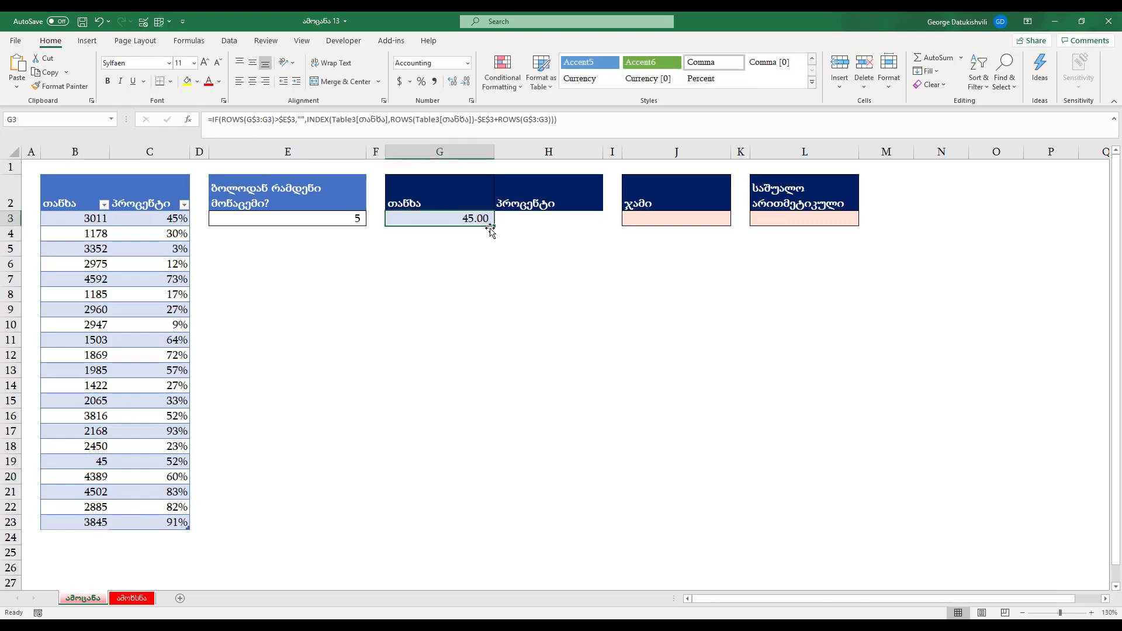
pyautogui.moveTo(494, 226); pyautogui.dragTo(473, 531)
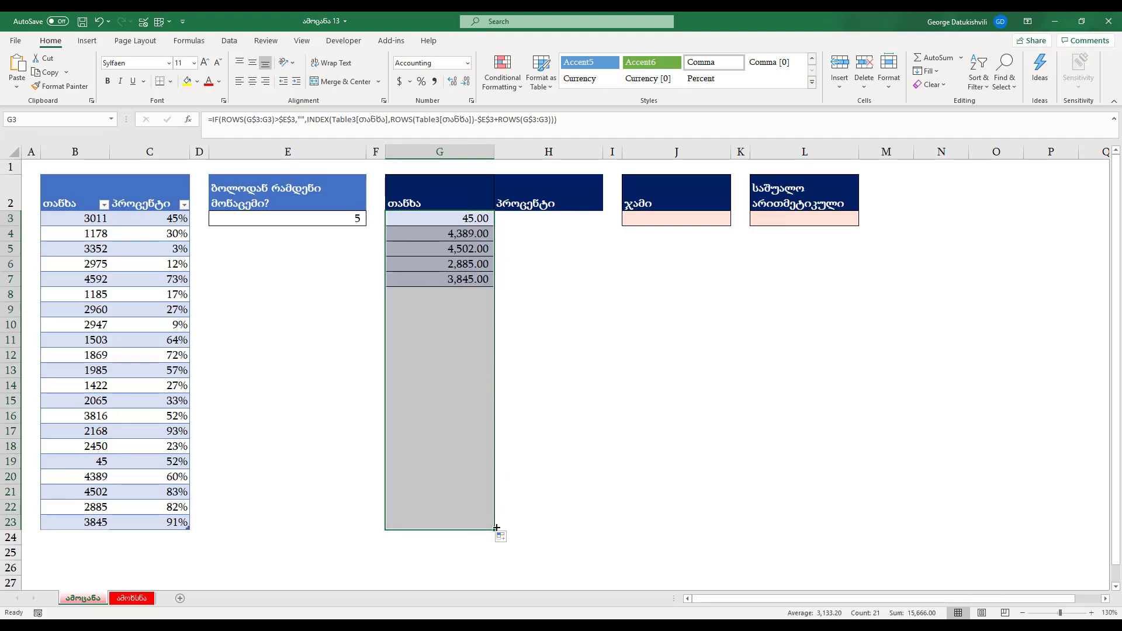
pyautogui.moveTo(496, 529); pyautogui.dragTo(602, 530)
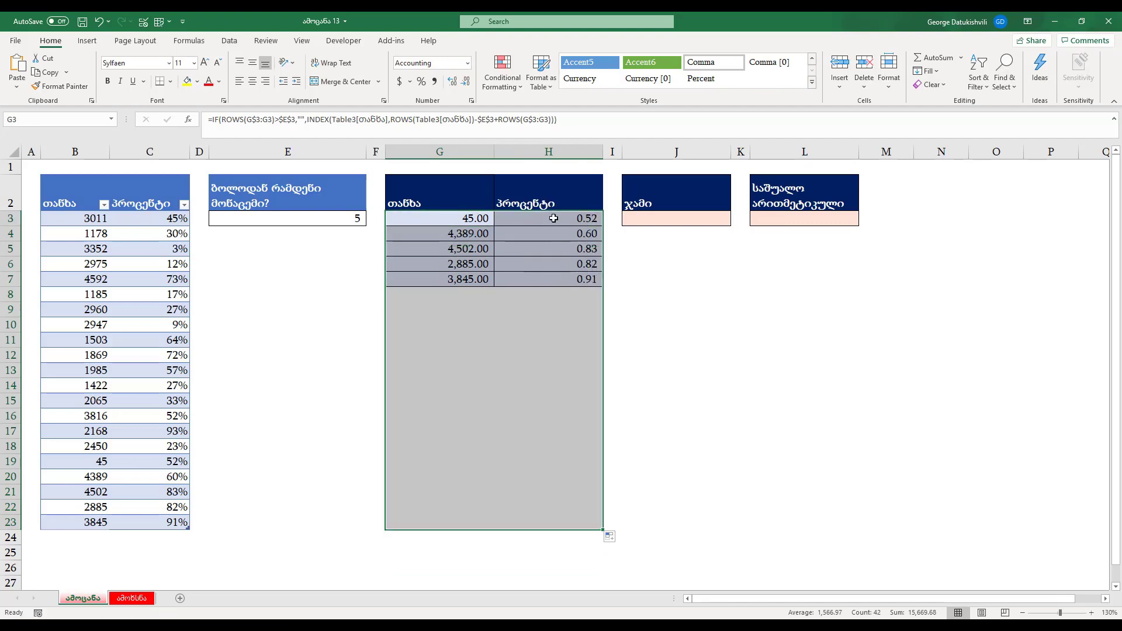
# Examine the references in the copied formula in H3 without changing it.
pyautogui.moveTo(549, 223); pyautogui.dragTo(553, 274)
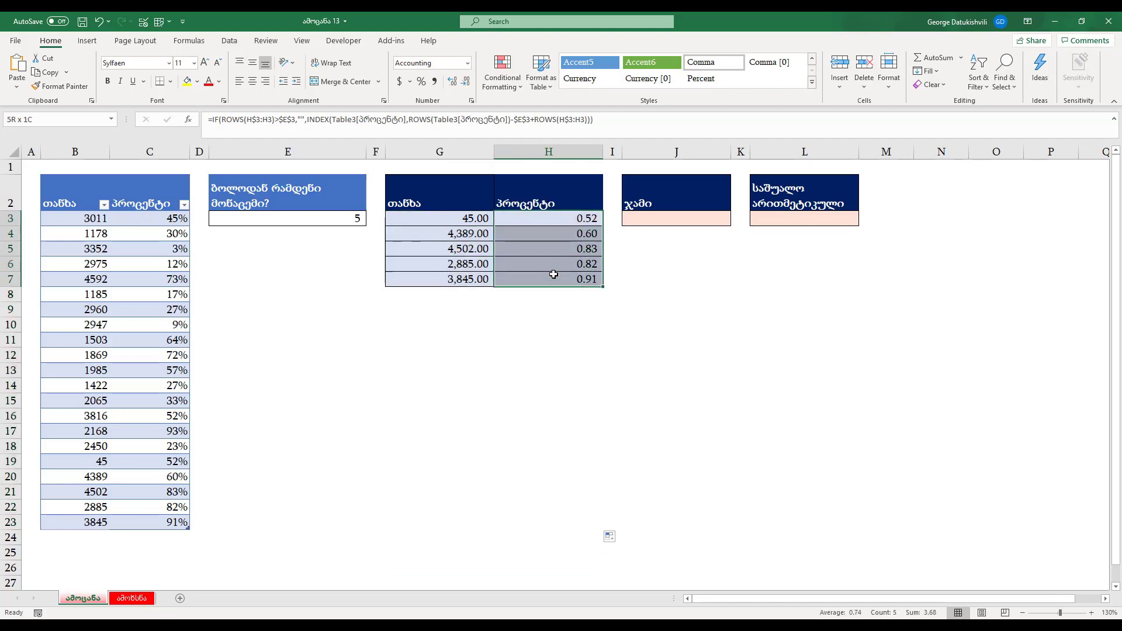
pyautogui.doubleClick(519, 219)
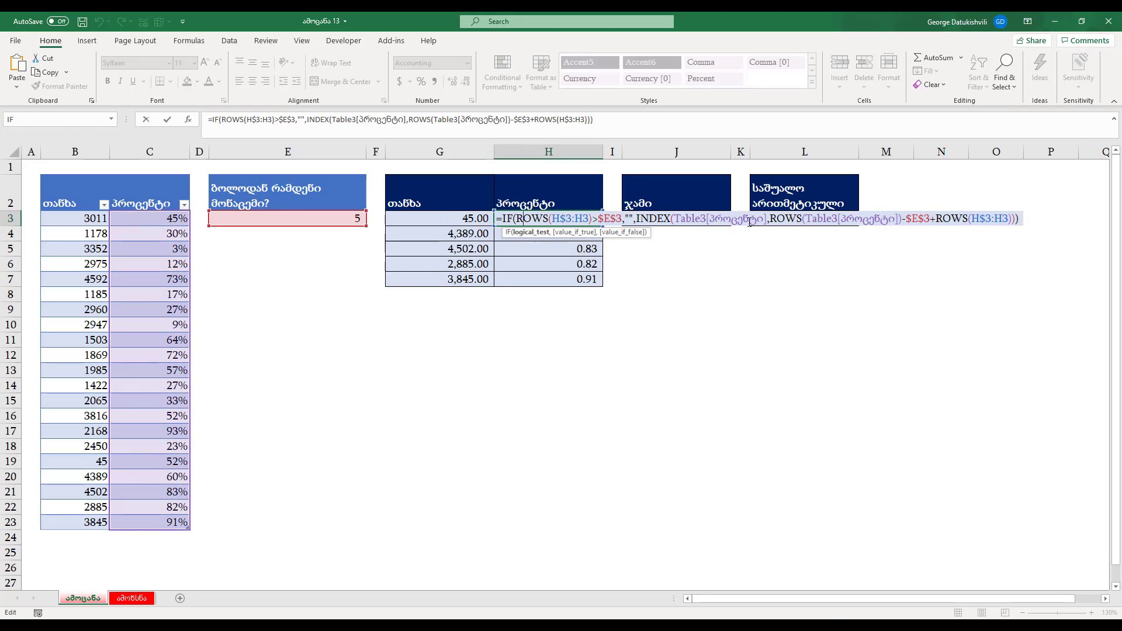
pyautogui.press('Escape')
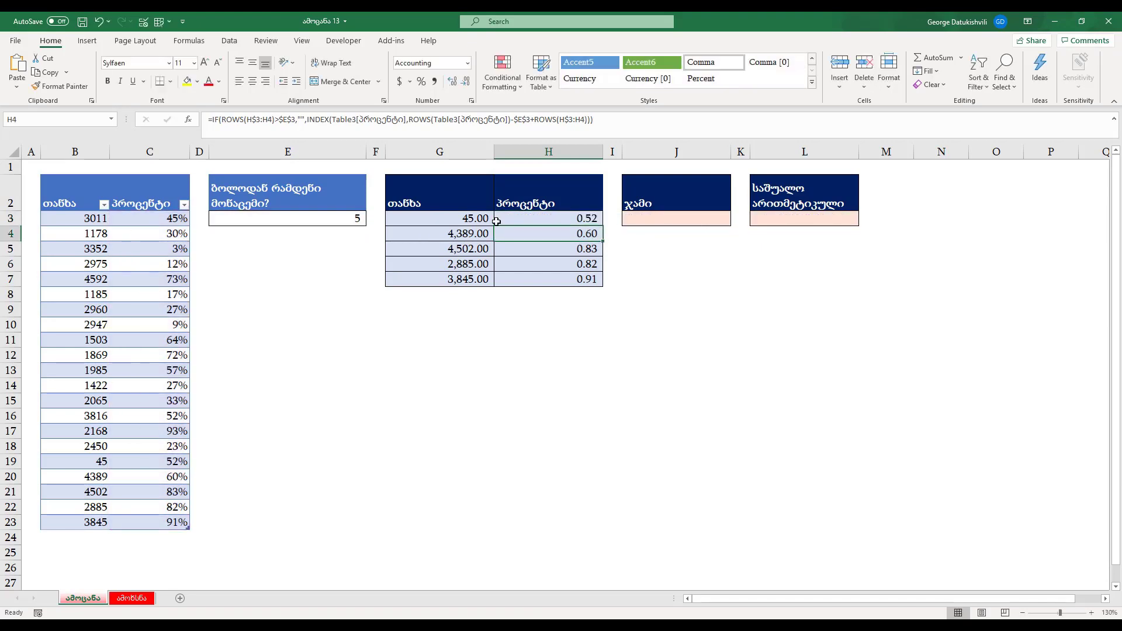
# Review the conditional formatting rule for G3:H23, including its formula and its fill and border settings, without changing it.
pyautogui.moveTo(478, 219); pyautogui.dragTo(549, 522)
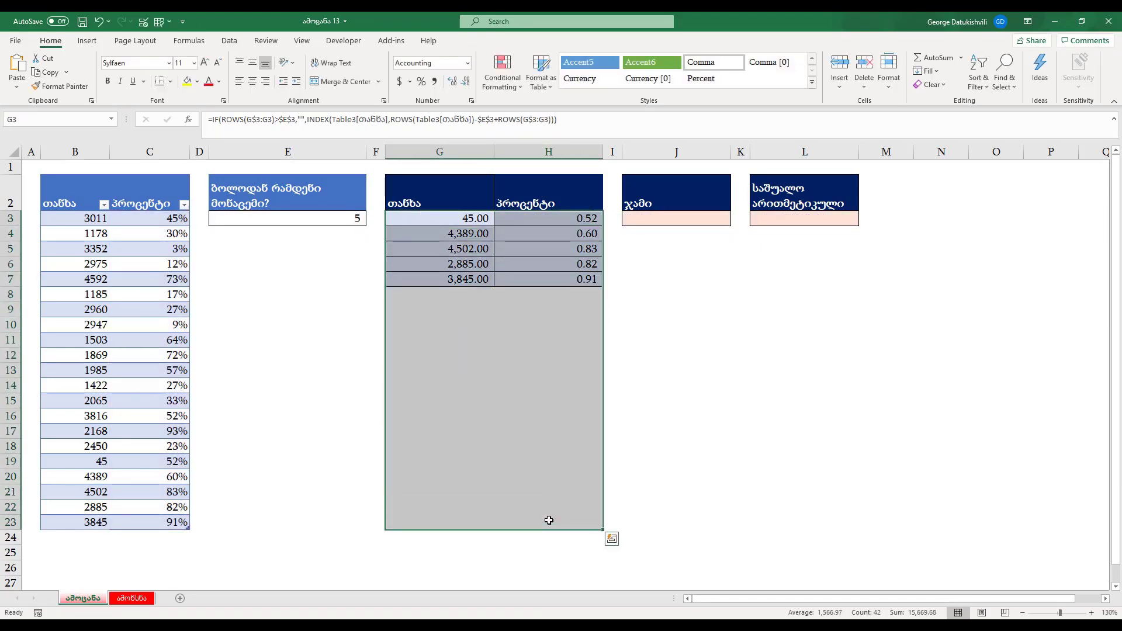
pyautogui.click(502, 75)
pyautogui.click(526, 279)
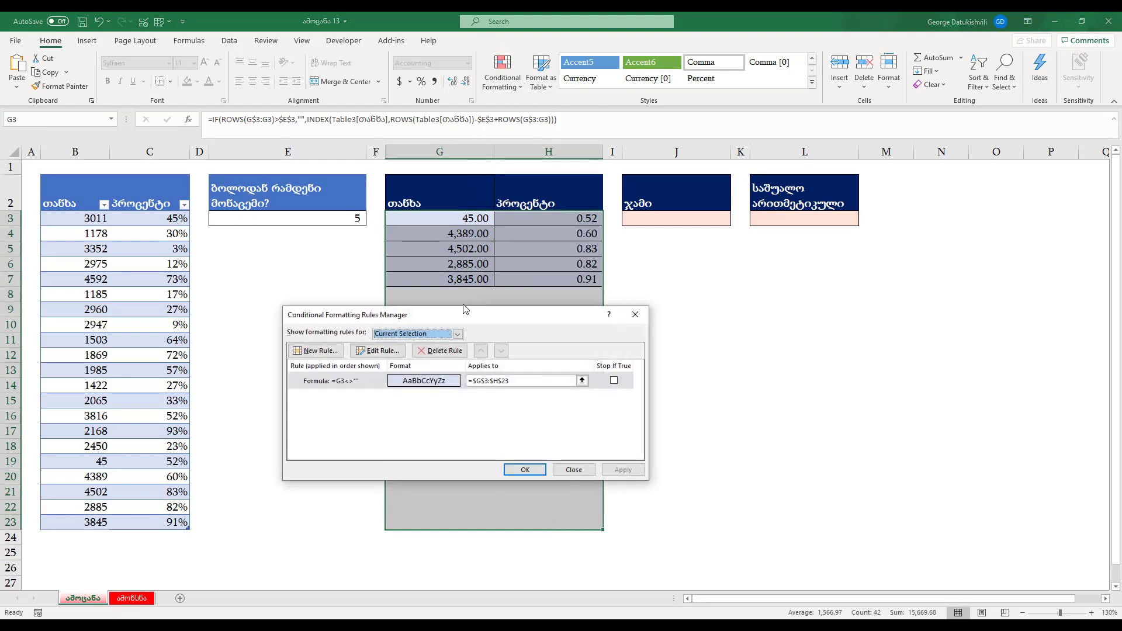
pyautogui.doubleClick(361, 381)
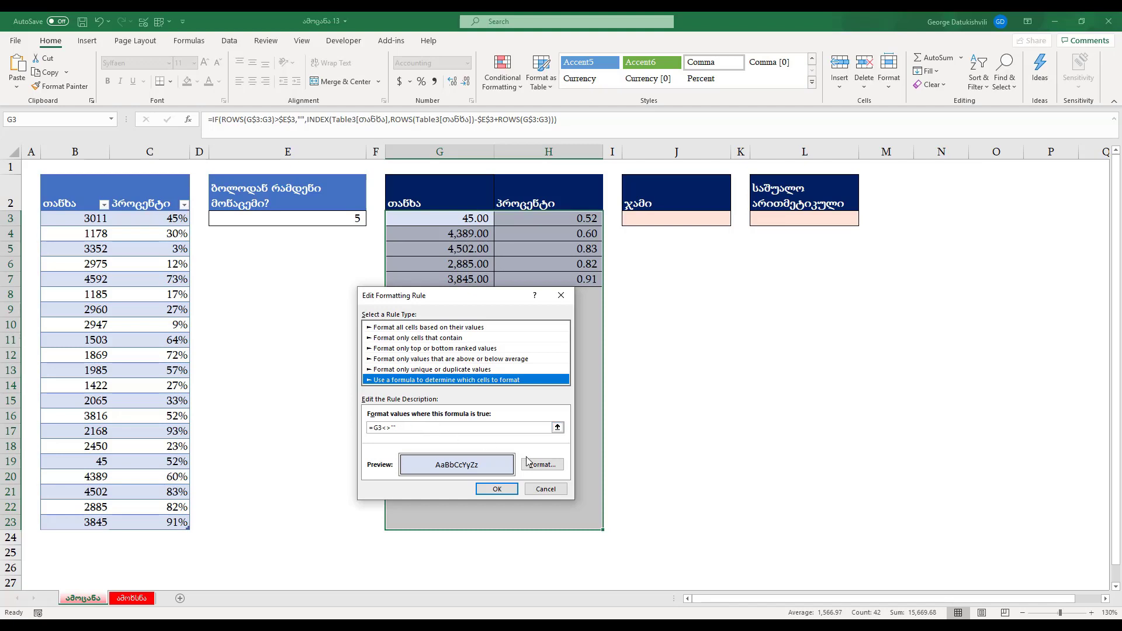
pyautogui.click(543, 465)
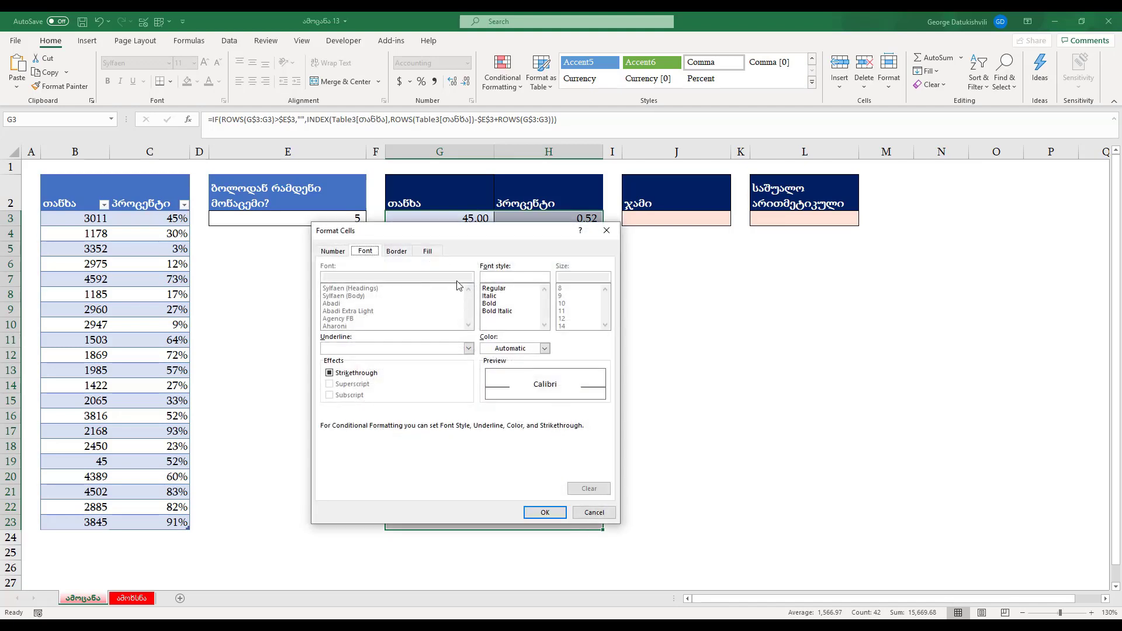
pyautogui.click(428, 251)
pyautogui.click(398, 252)
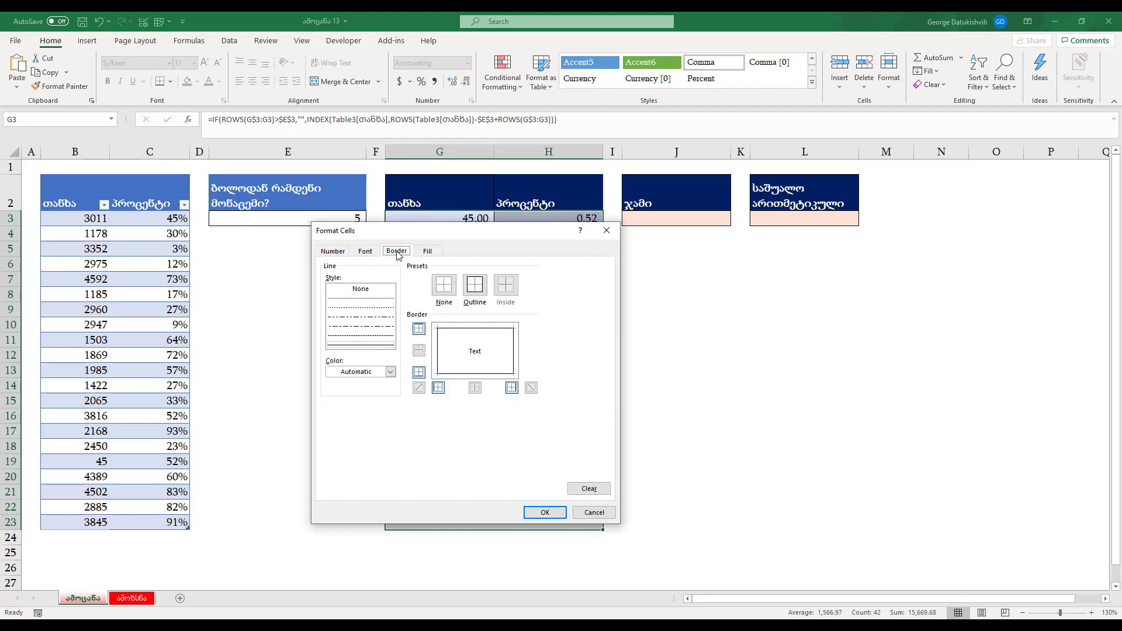
pyautogui.click(594, 512)
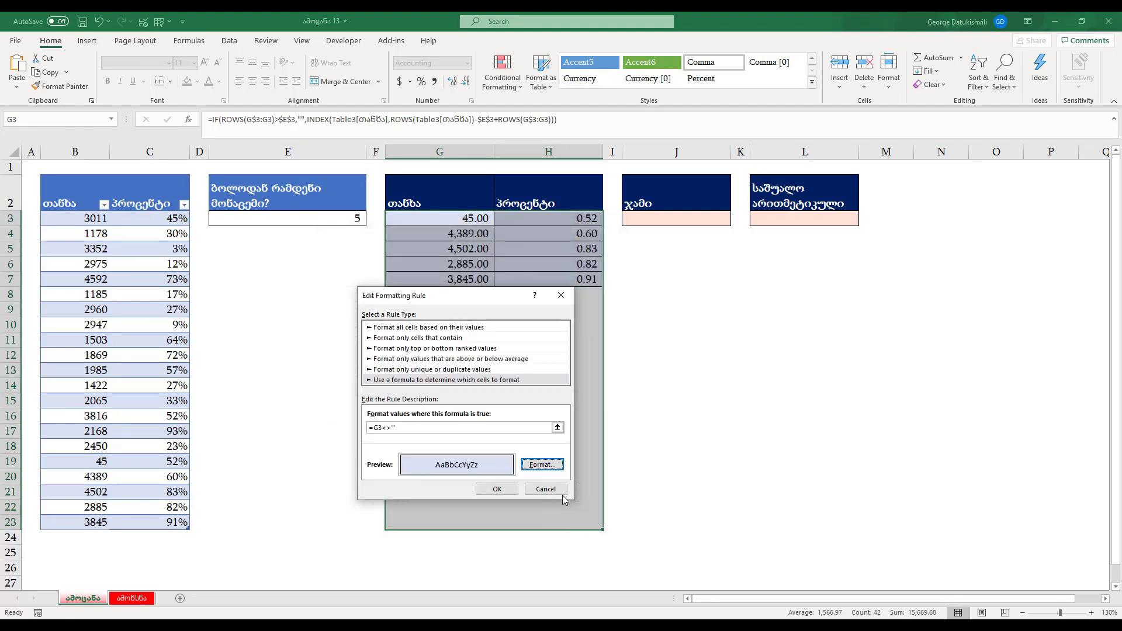
pyautogui.press('Return')
pyautogui.click(574, 469)
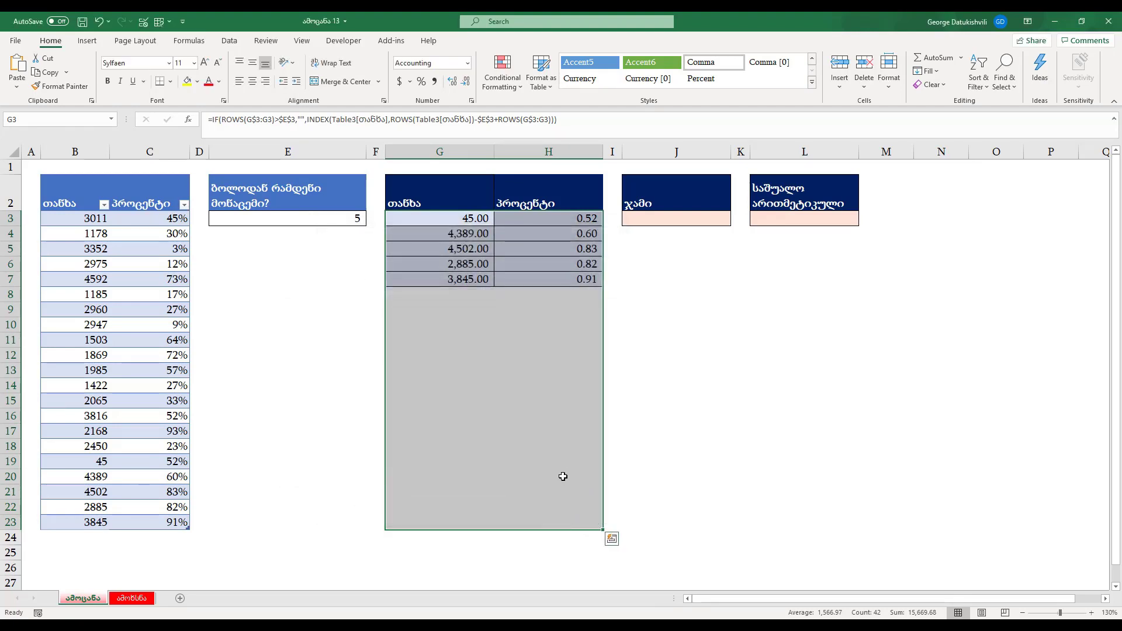
# Start an INDEX formula in E12 and open its arguments in the array, row_num, column_num form.
pyautogui.click(656, 219)
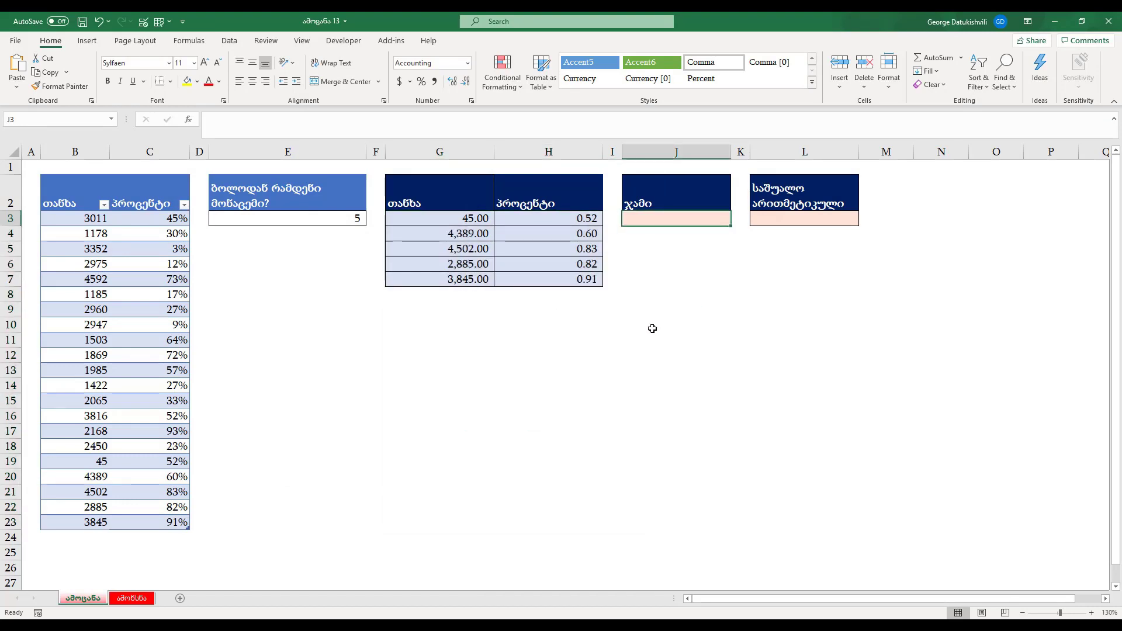
pyautogui.click(287, 357)
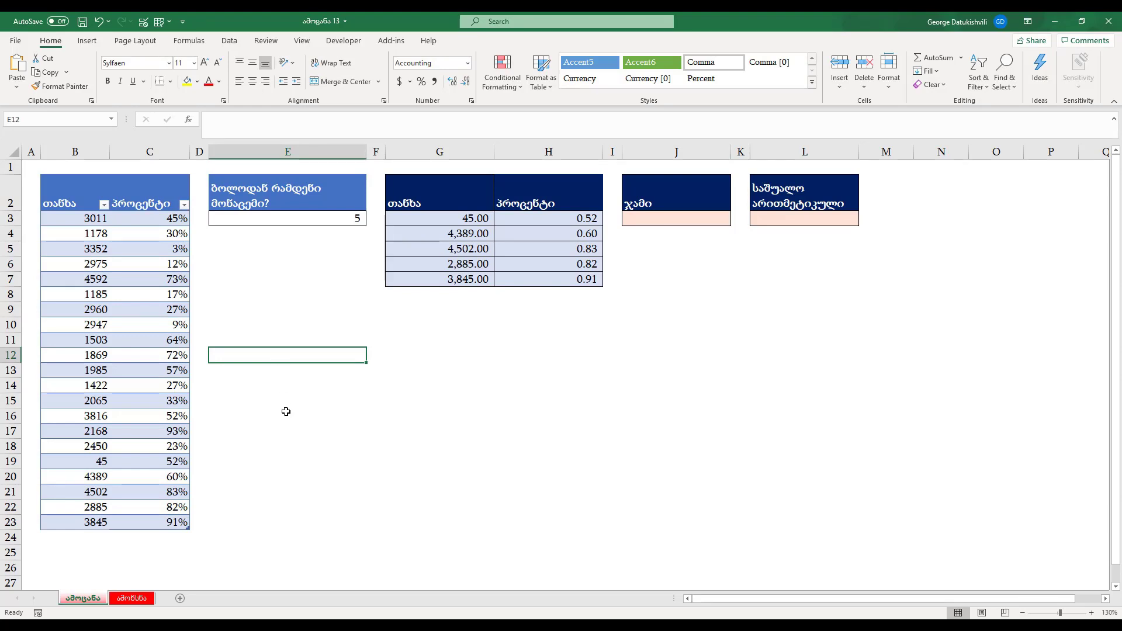
pyautogui.write('=index')
pyautogui.press('Tab')
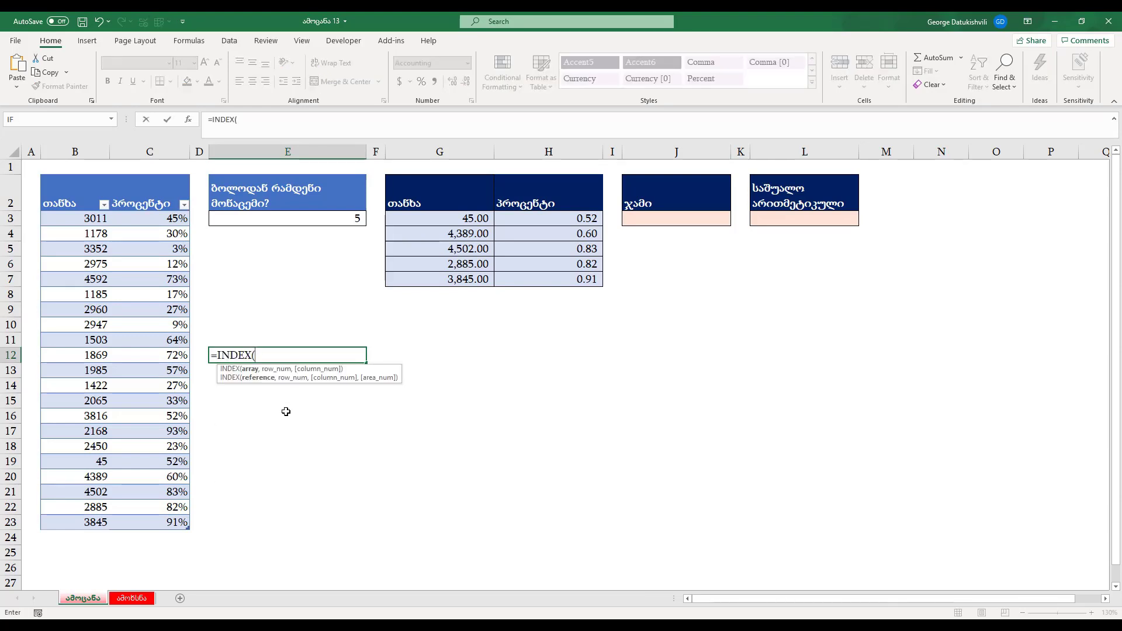
pyautogui.click(193, 119)
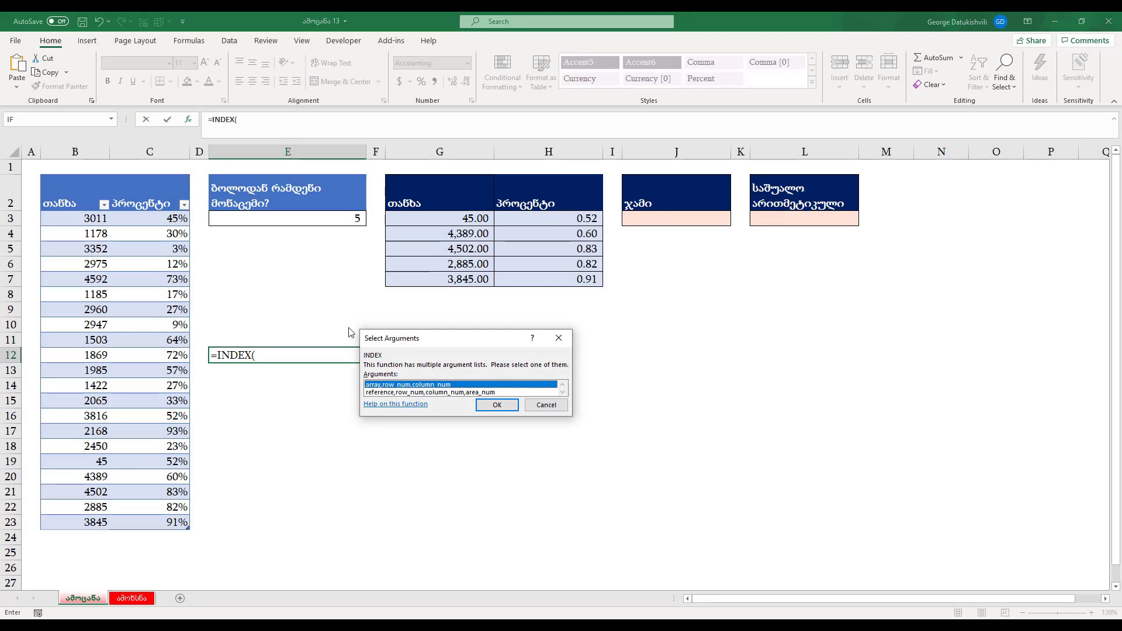
pyautogui.click(480, 404)
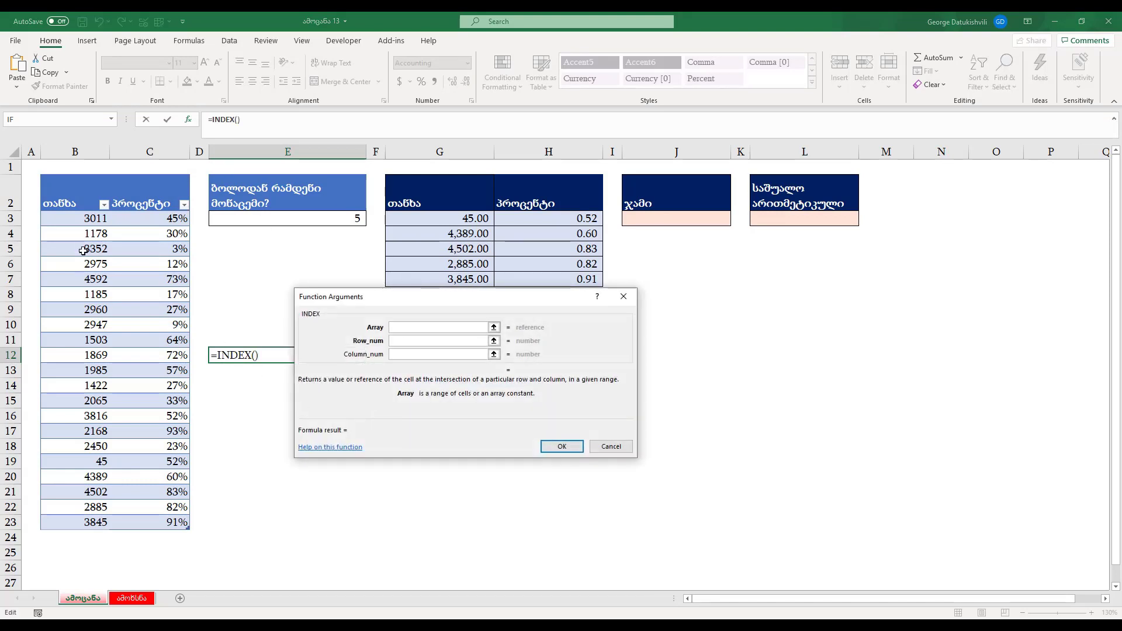
# Set the INDEX array to B3:C11, row number 5 and column number 2, and format E12 as a percentage.
pyautogui.moveTo(88, 223); pyautogui.dragTo(176, 340)
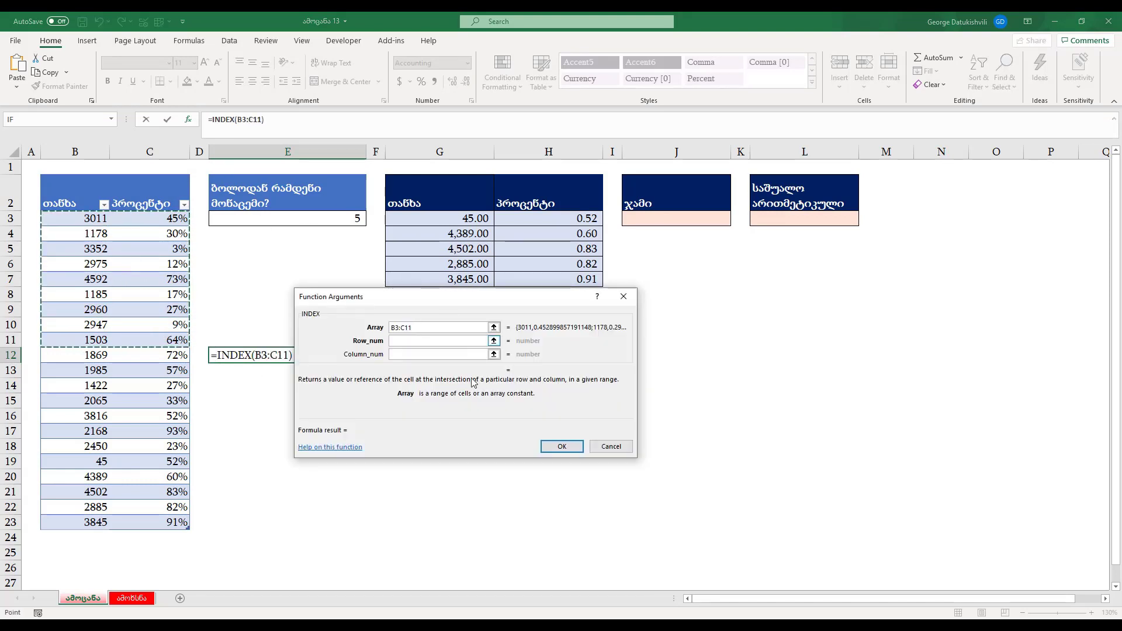
pyautogui.click(407, 343)
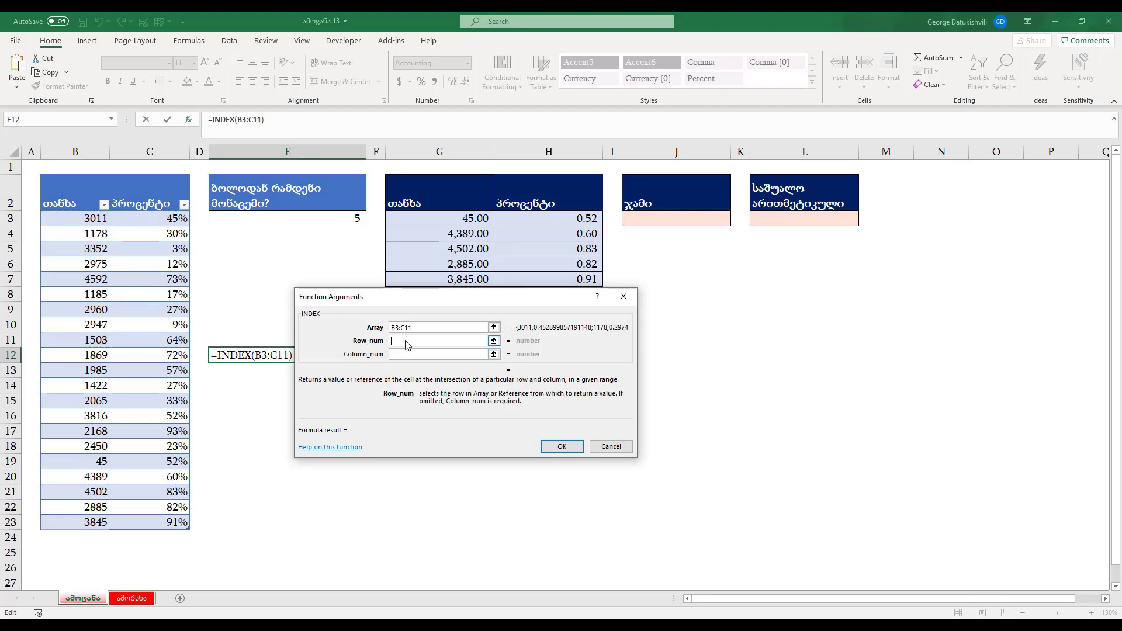
pyautogui.write('5')
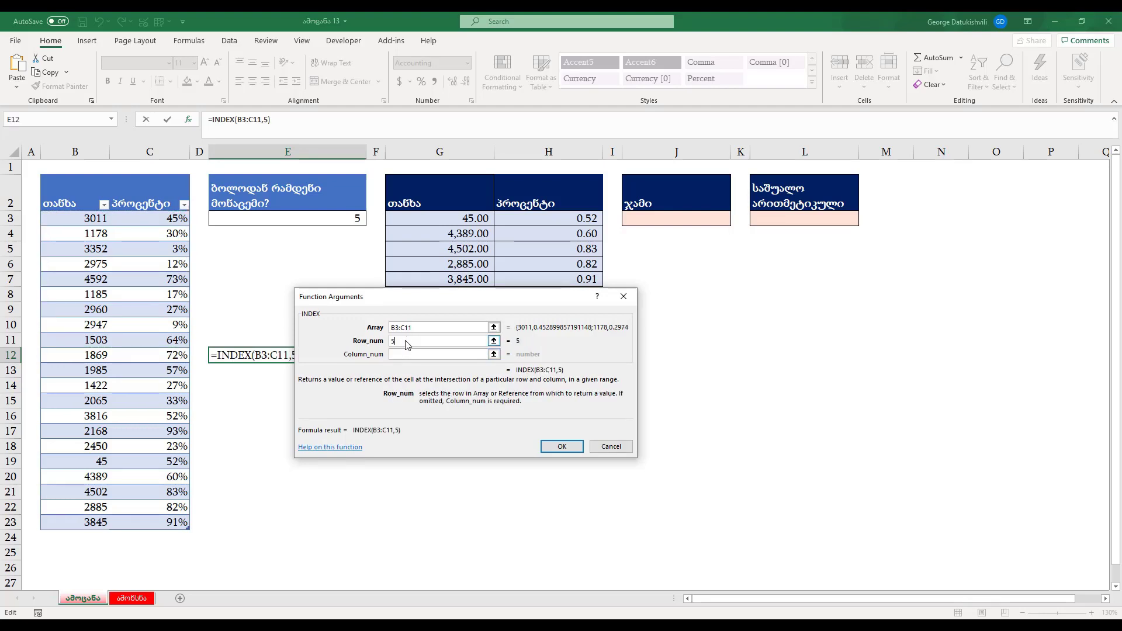
pyautogui.click(405, 352)
pyautogui.write('2')
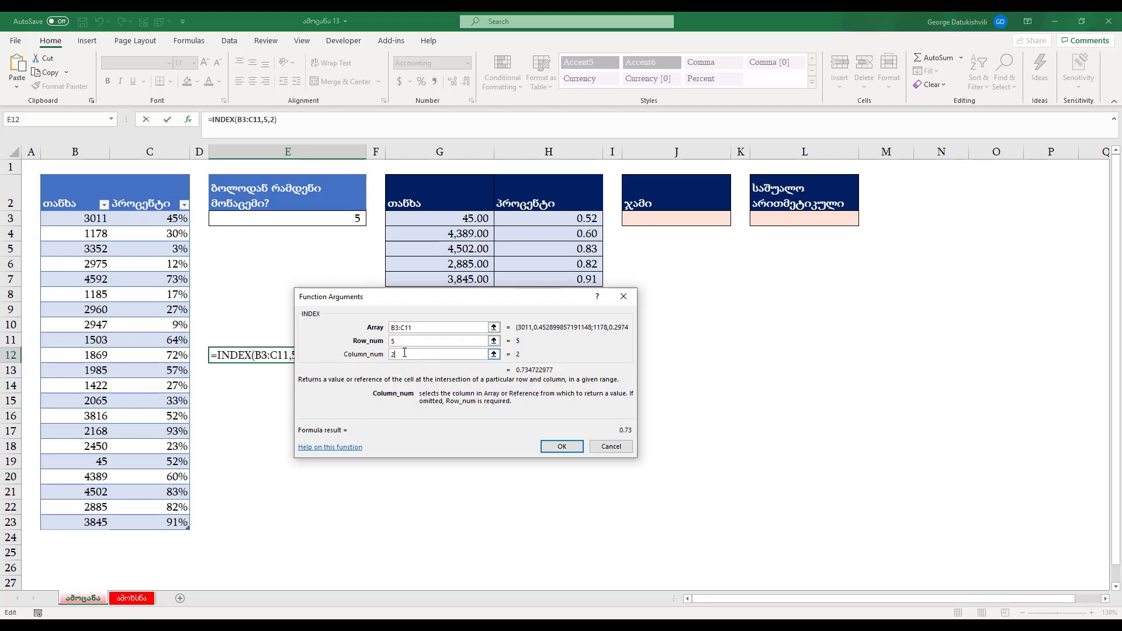
pyautogui.press('Return')
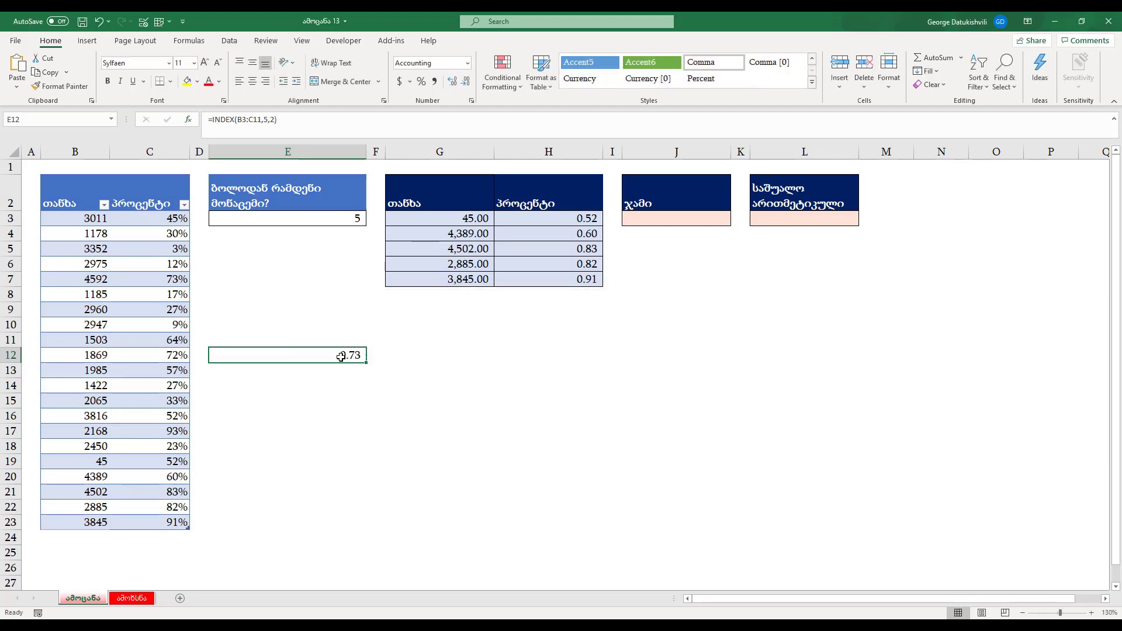
pyautogui.click(421, 82)
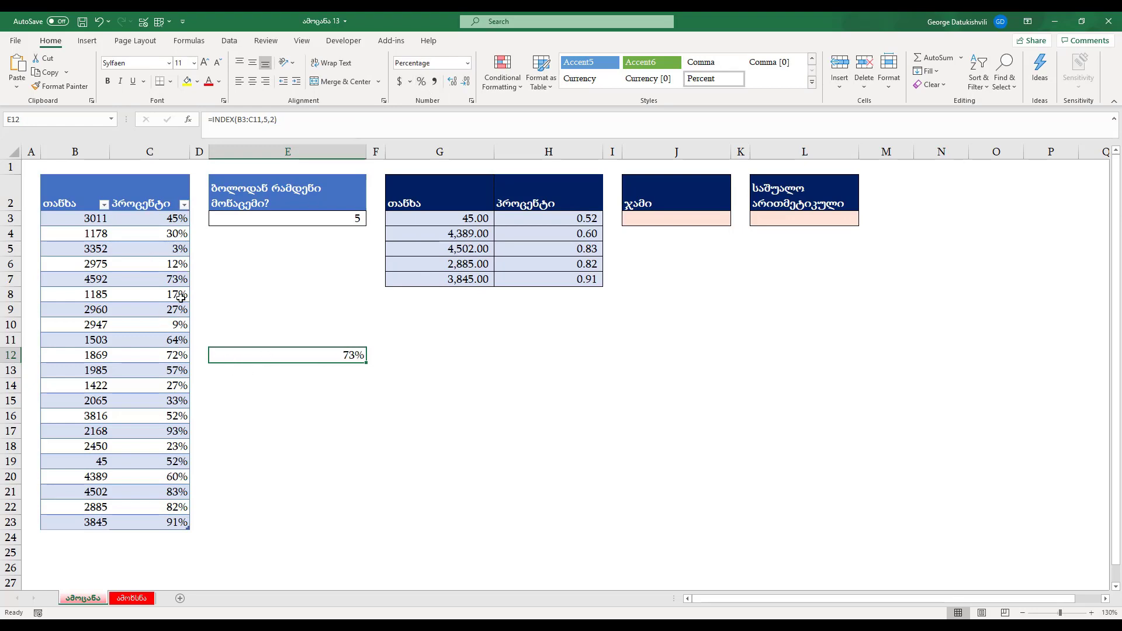
# Evaluate the INDEX formula in E12 with Evaluate Formula to examine what it returns.
pyautogui.click(231, 41)
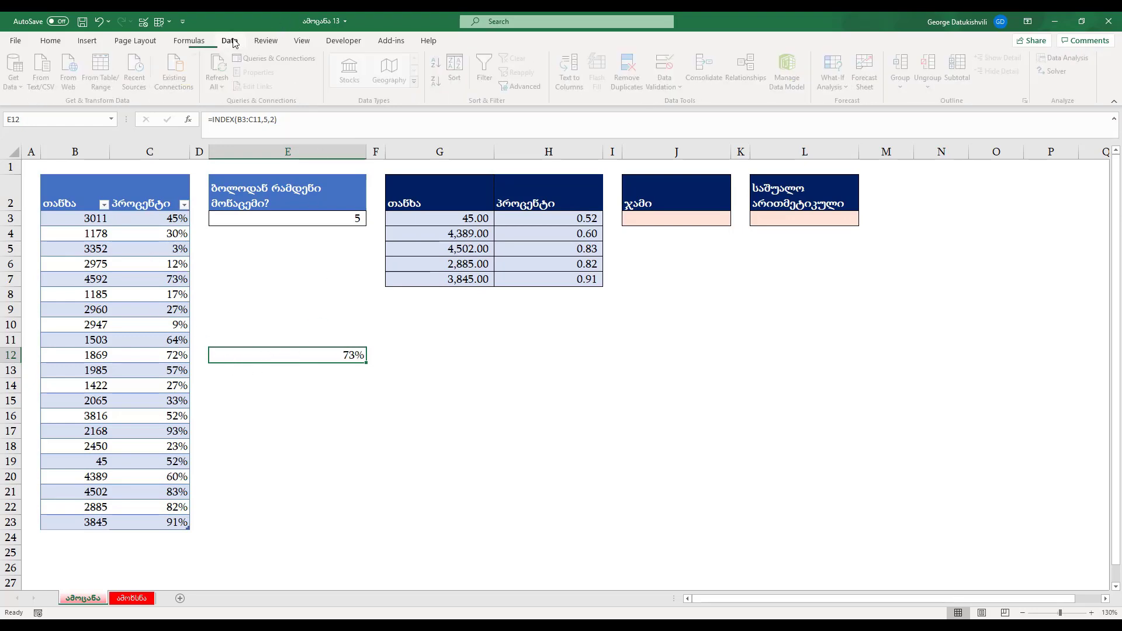
pyautogui.click(193, 41)
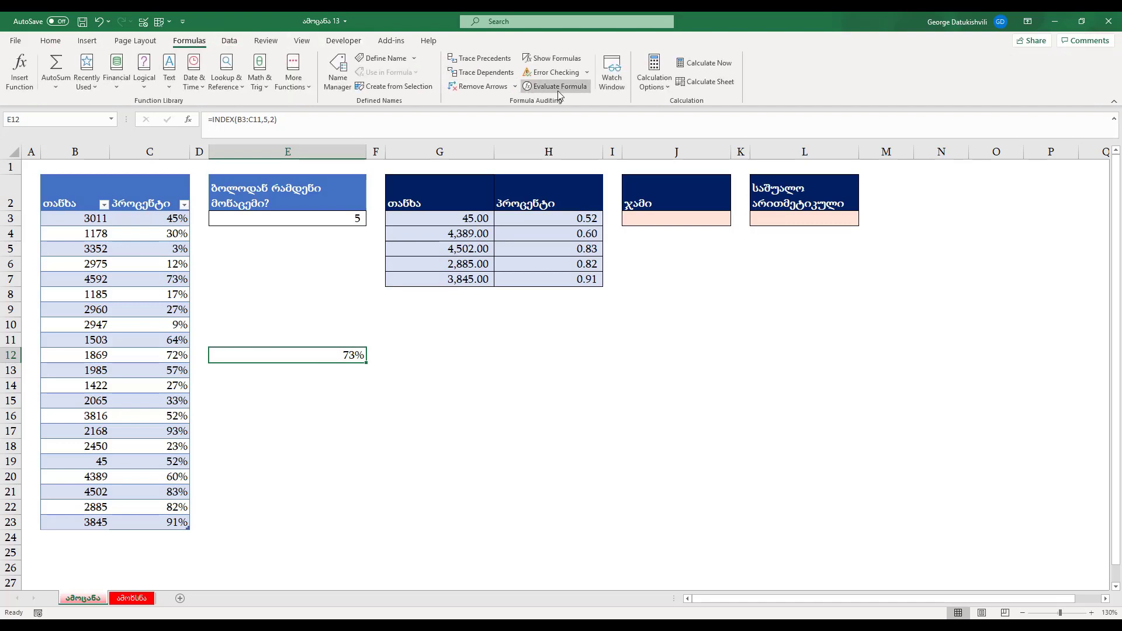
pyautogui.click(561, 87)
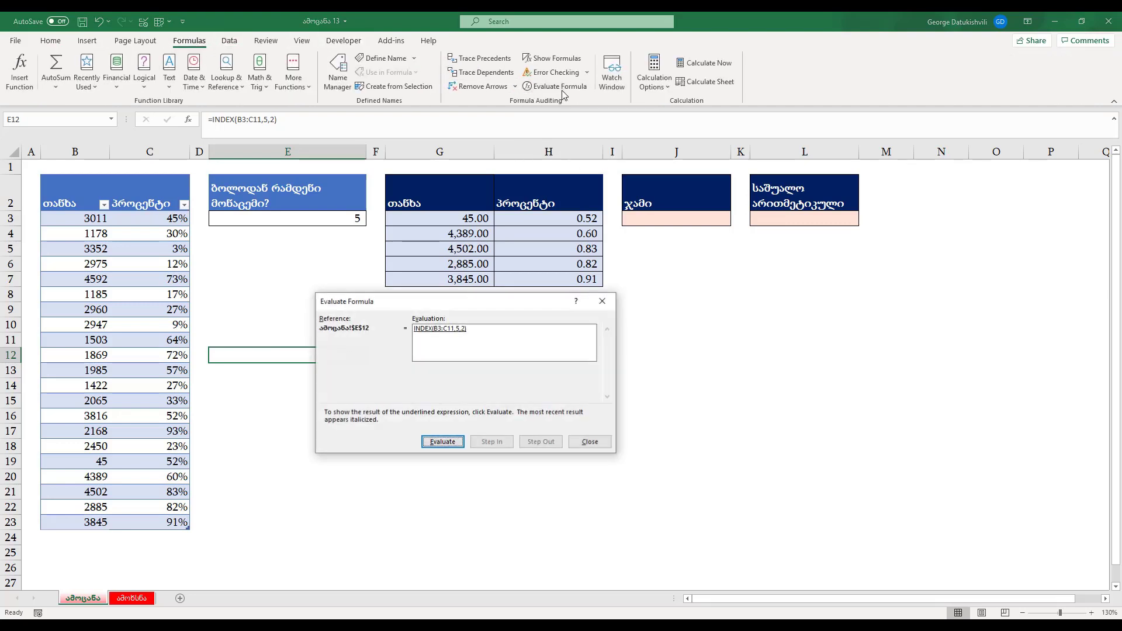
pyautogui.click(444, 444)
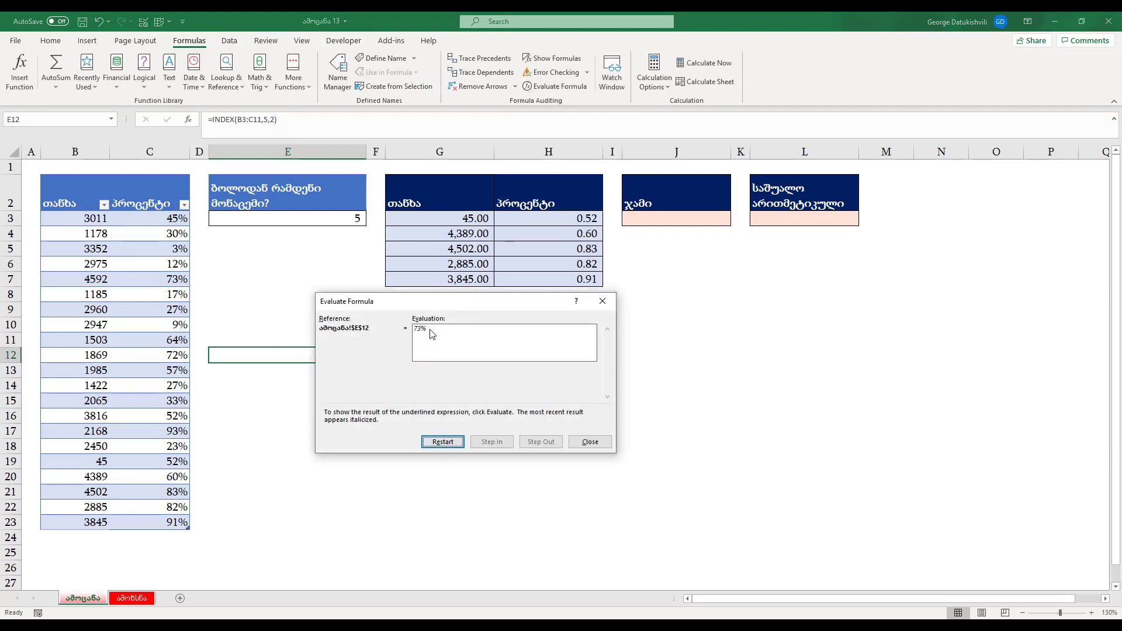
pyautogui.click(576, 447)
# Wrap the formula in E12 in SUM, giving =SUM(INDEX(B3:C11,5,2)).
pyautogui.doubleClick(300, 358)
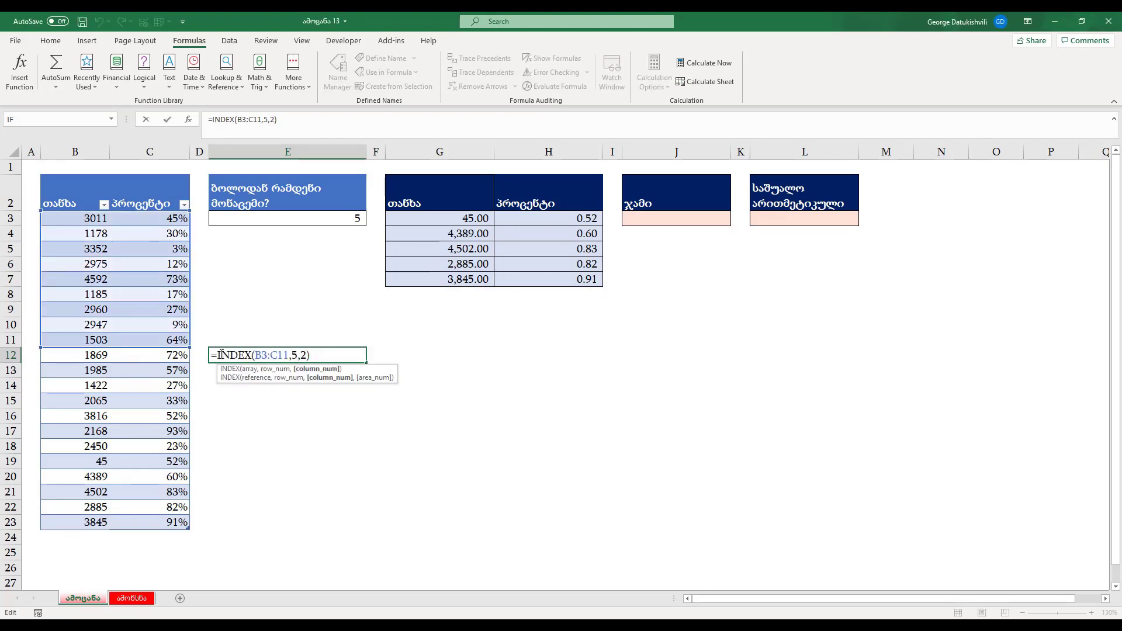
pyautogui.click(221, 355)
pyautogui.write('sum')
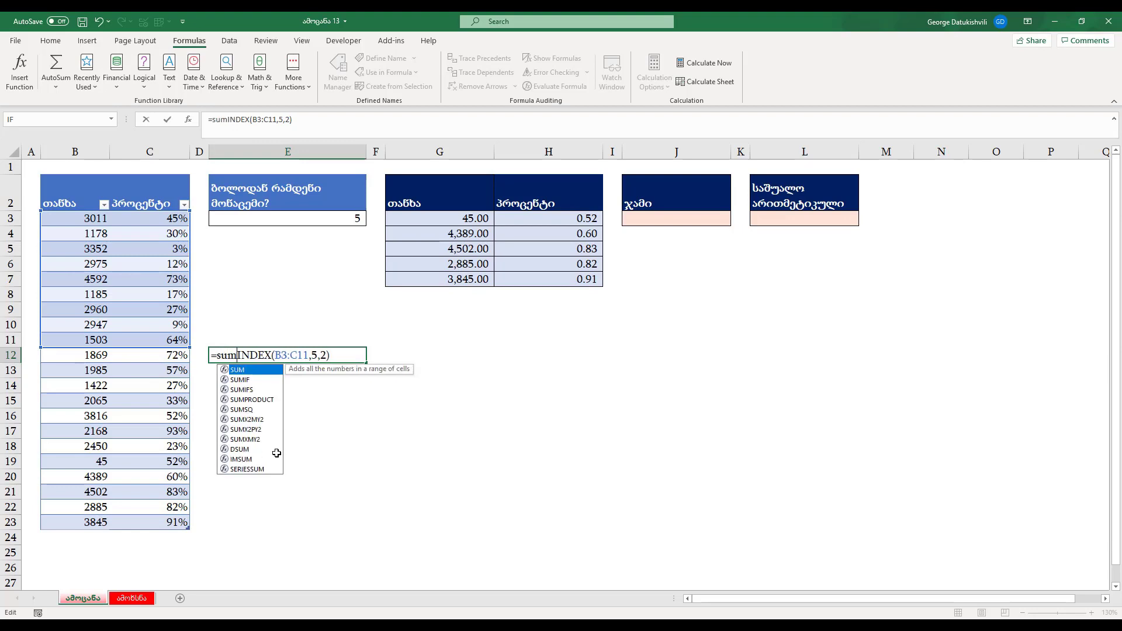
pyautogui.press('Tab')
pyautogui.press('Return')
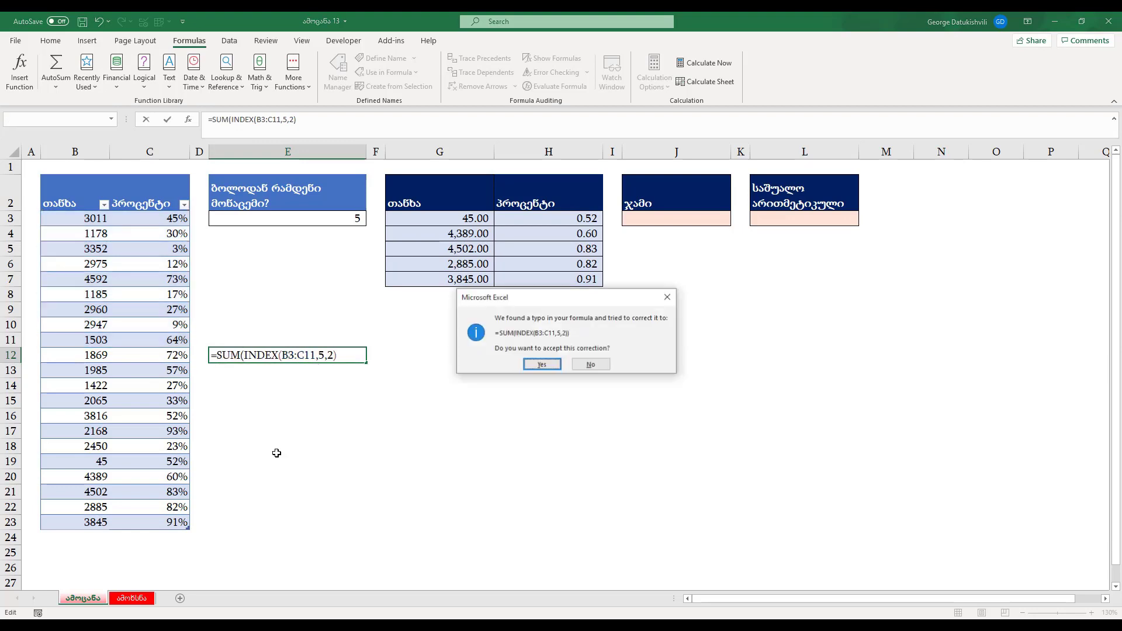
pyautogui.press('Return')
# Evaluate the SUM(INDEX) formula in E12 stage by stage to see the reference INDEX passes to SUM, and clear E12.
pyautogui.click(349, 355)
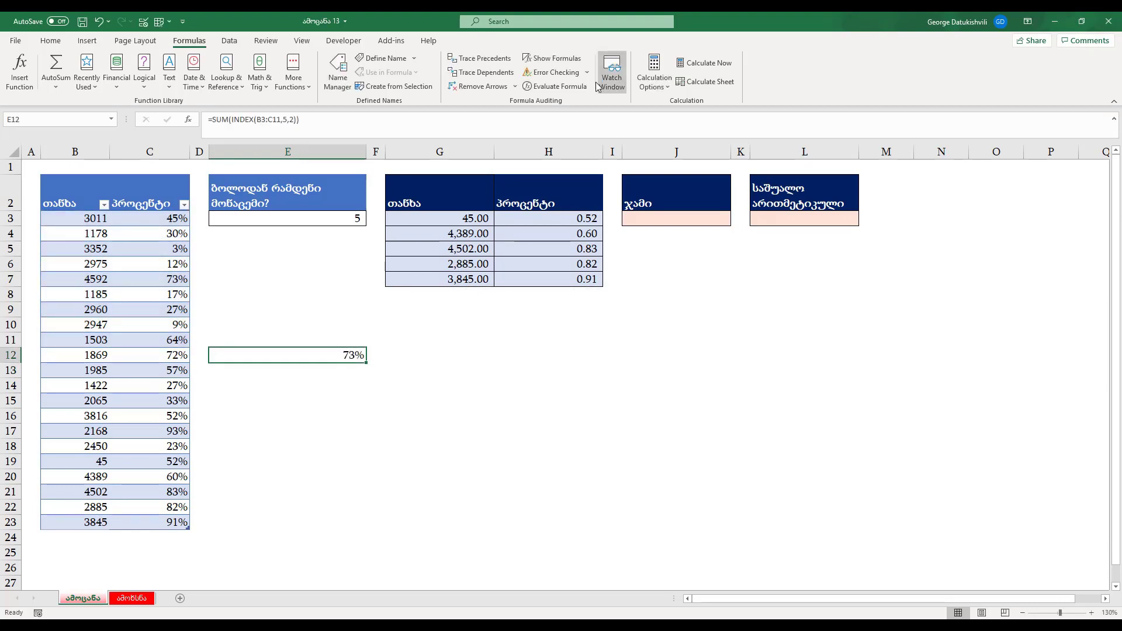
pyautogui.click(560, 86)
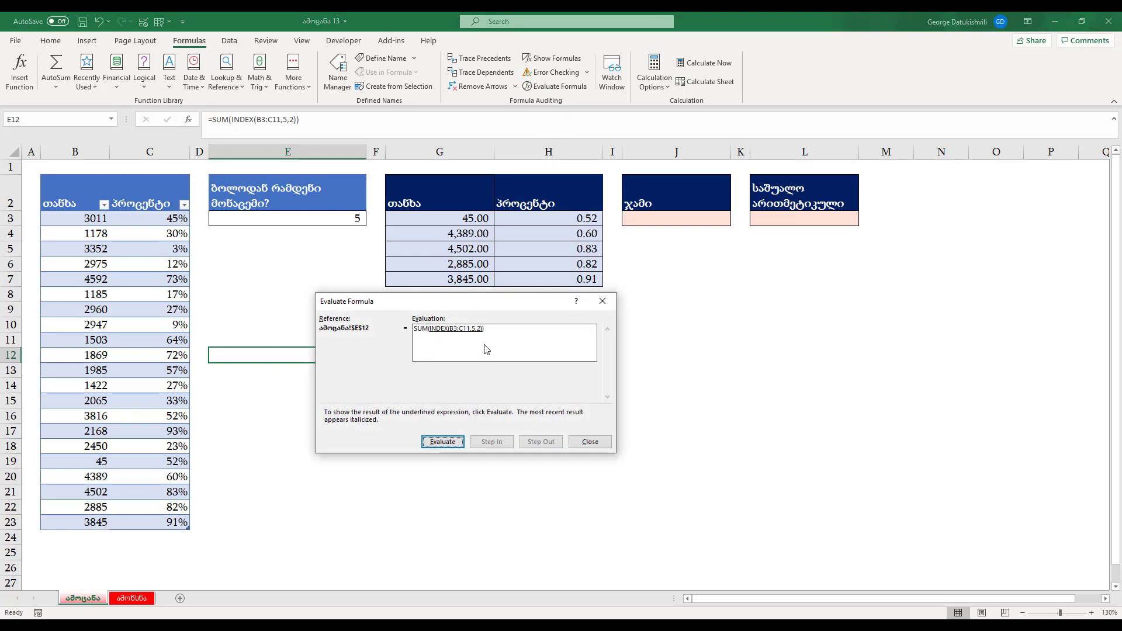
pyautogui.click(448, 444)
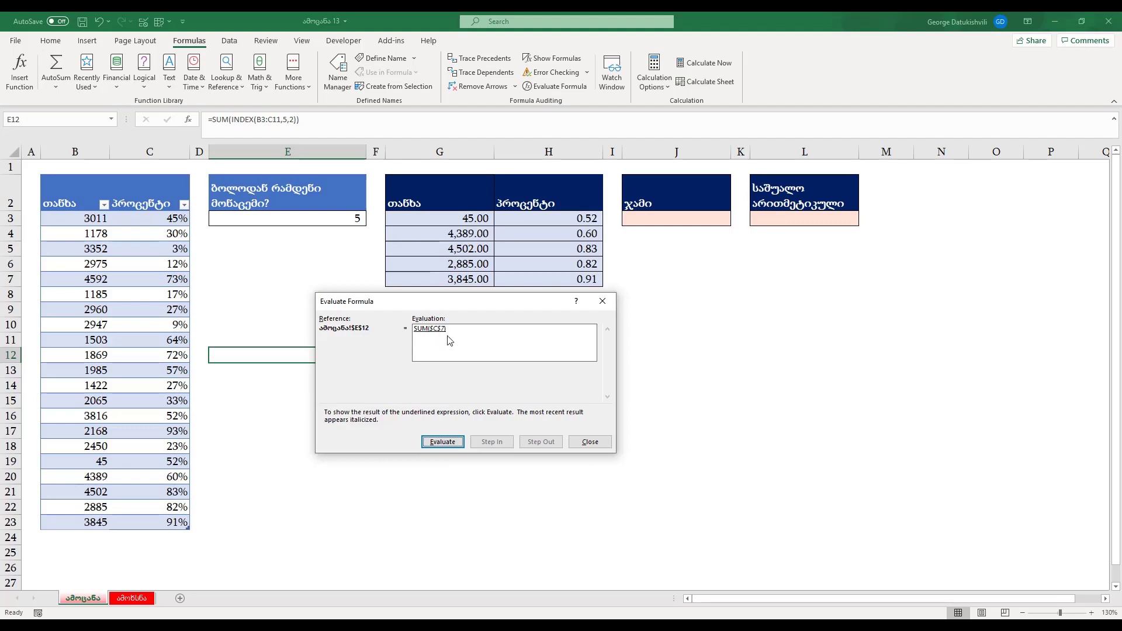
pyautogui.click(445, 441)
pyautogui.click(589, 442)
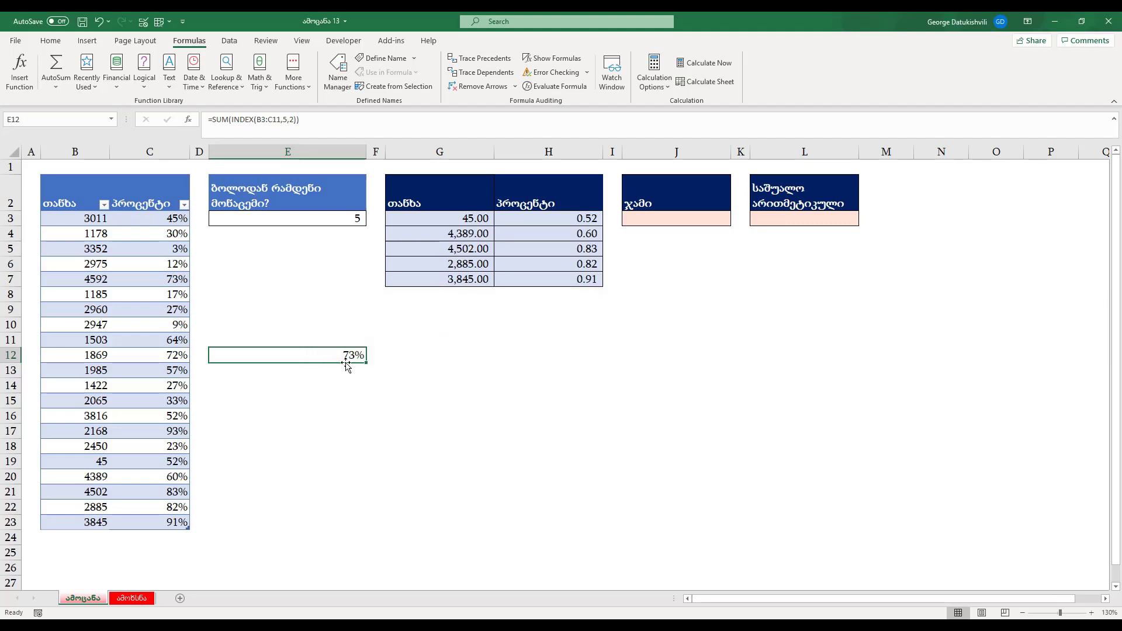
pyautogui.press('Delete')
pyautogui.click(676, 218)
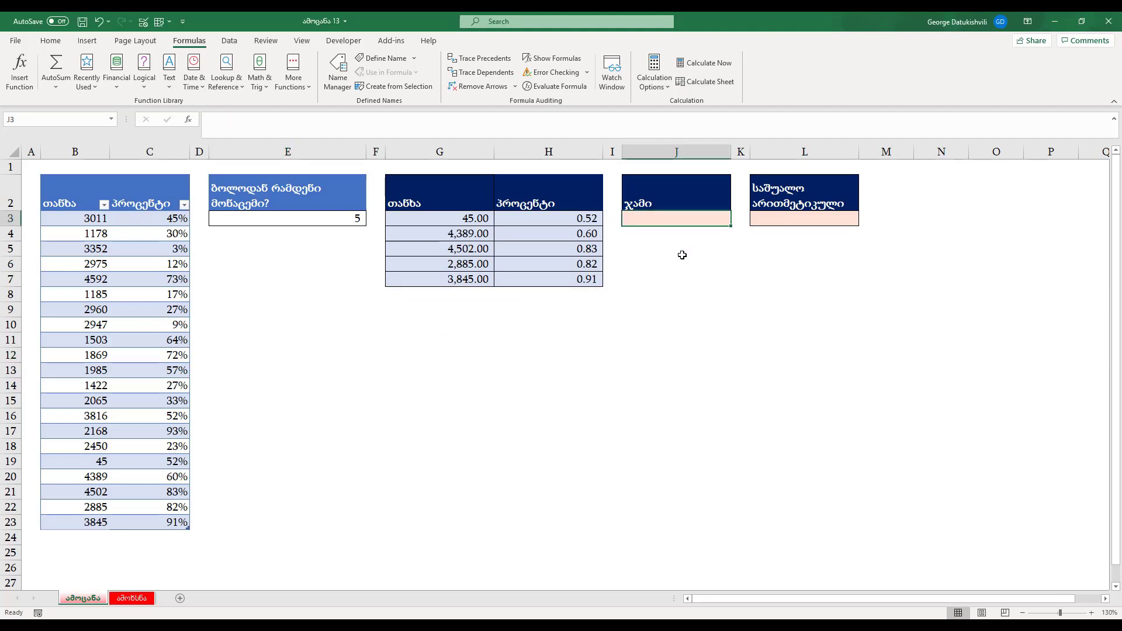
pyautogui.write('=sum')
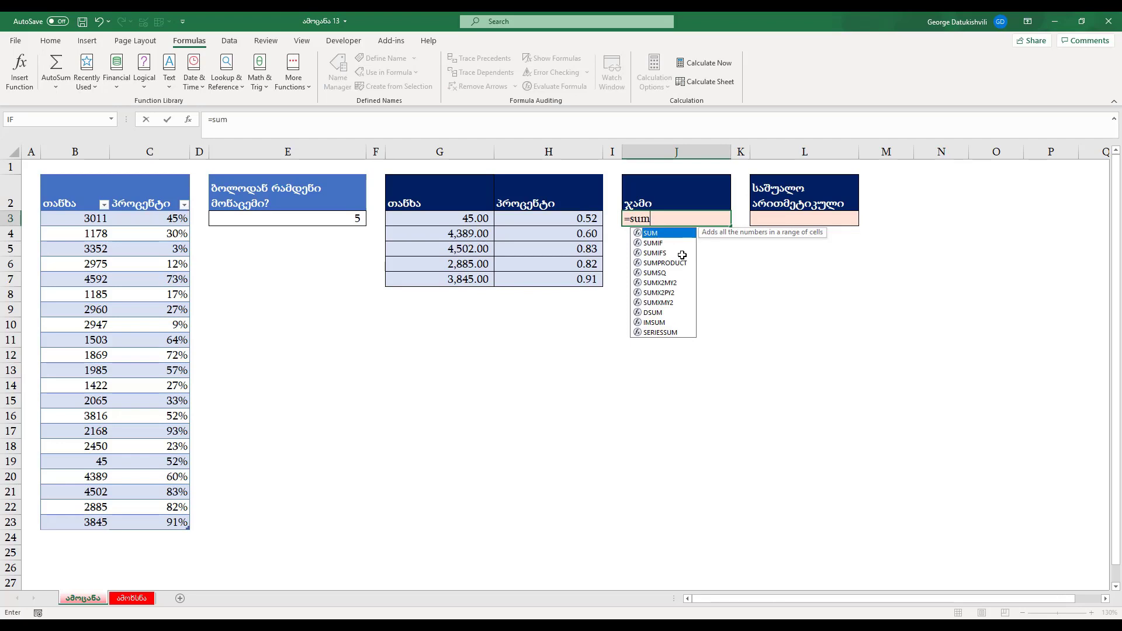
pyautogui.press('Tab')
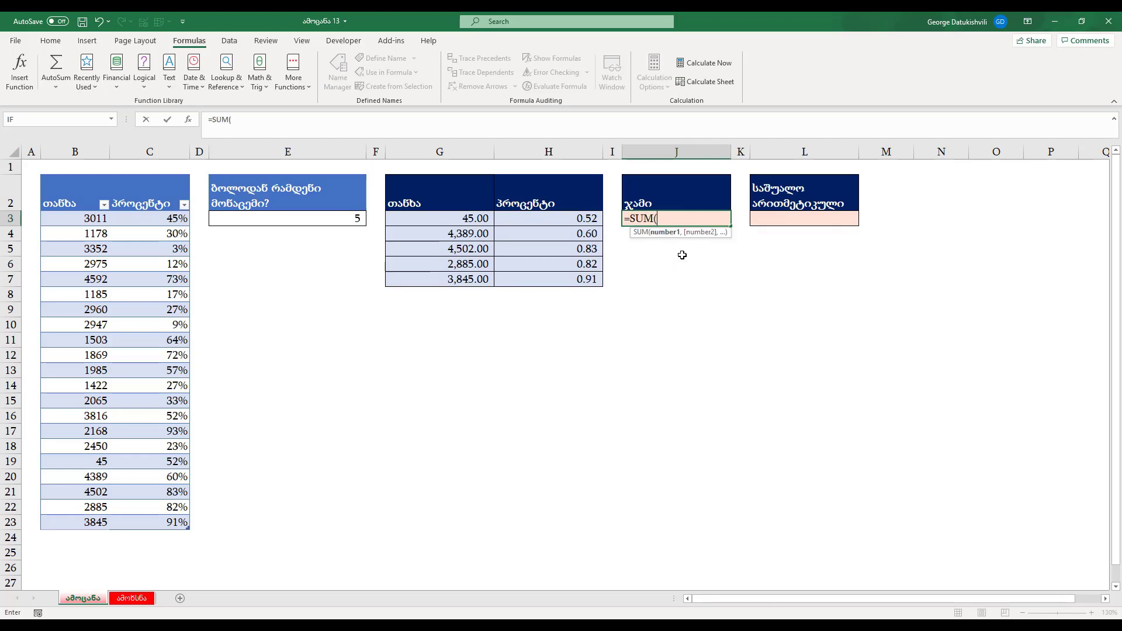
pyautogui.write('index')
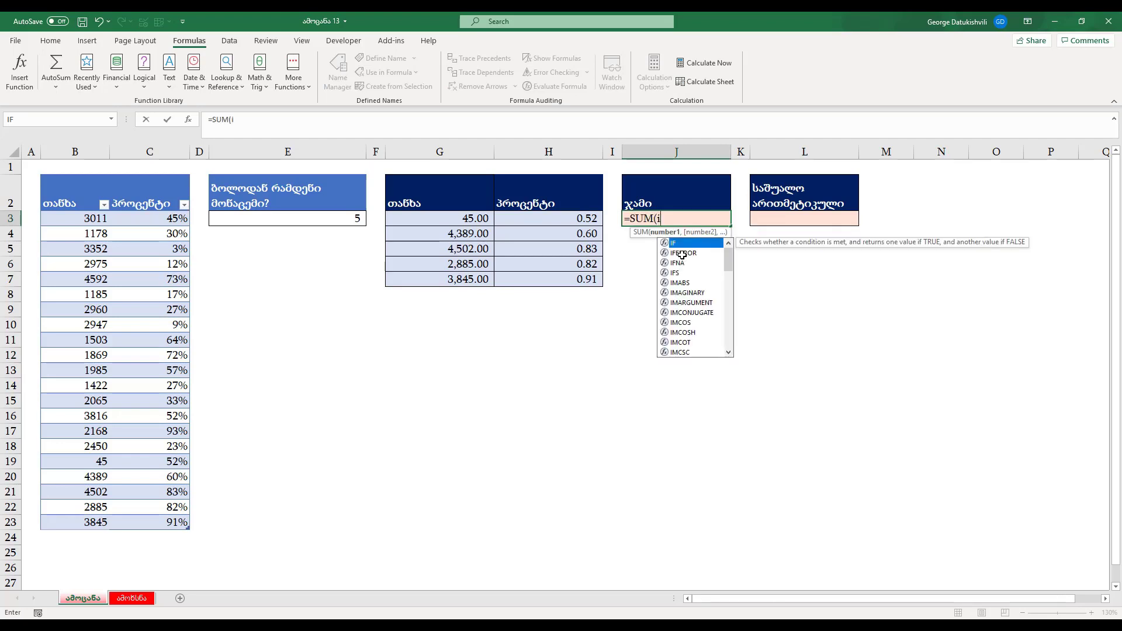
pyautogui.press('Tab')
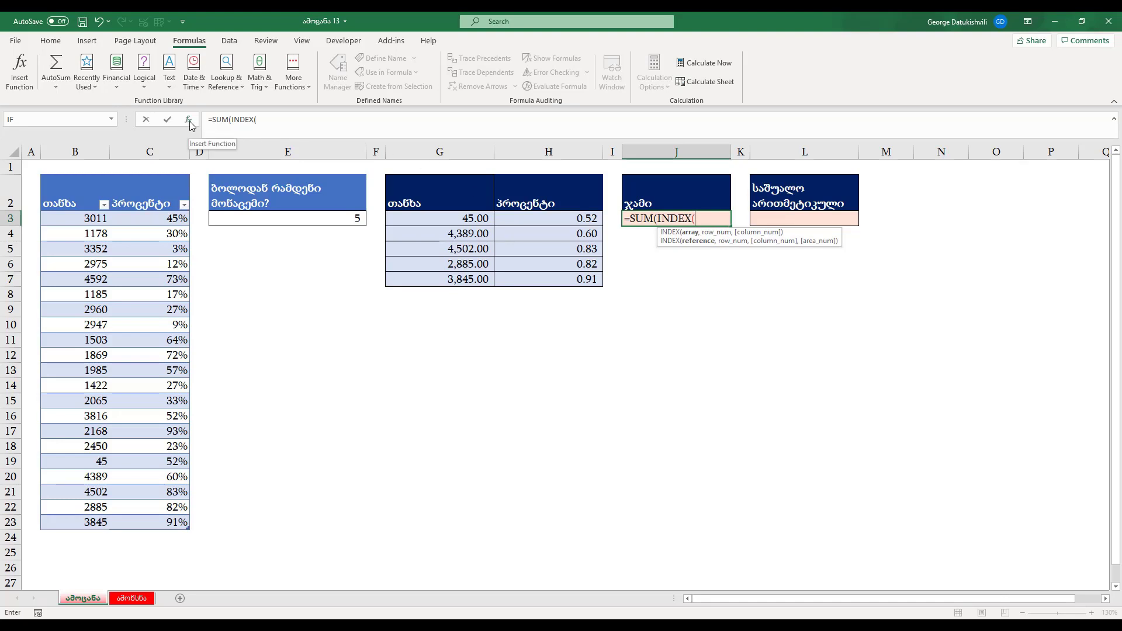
pyautogui.press('Escape')
# Copy the INDEX part of G3's formula, through -$E$3, without changing G3.
pyautogui.doubleClick(449, 219)
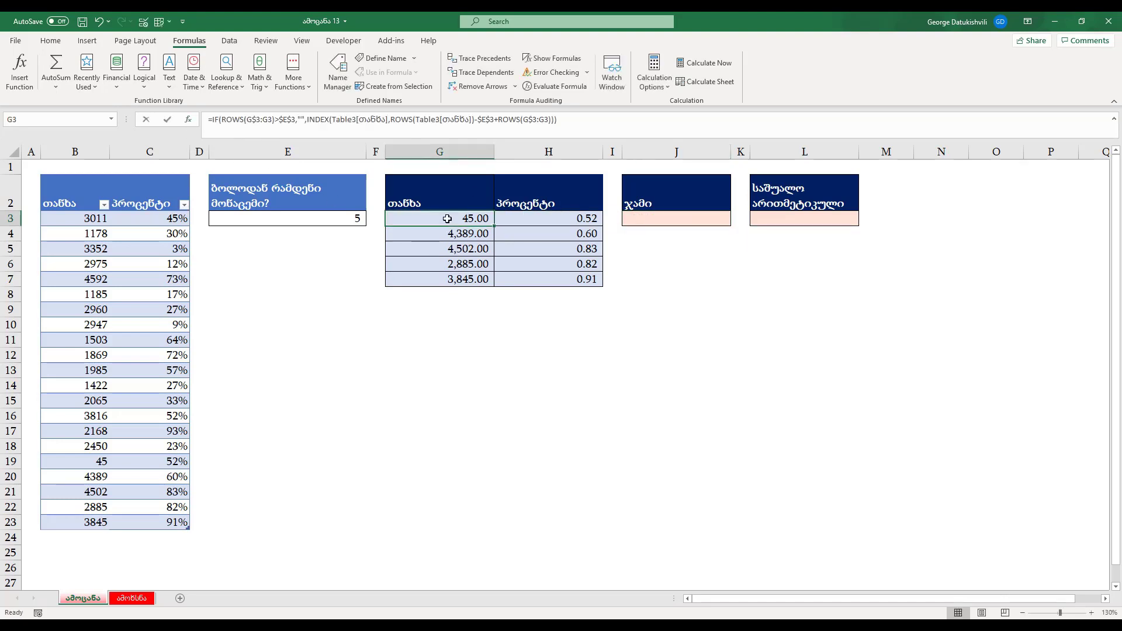
pyautogui.moveTo(528, 220)
pyautogui.mouseDown()
pyautogui.moveTo(751, 219)
pyautogui.moveTo(529, 220)
pyautogui.moveTo(547, 226)
pyautogui.mouseUp()
pyautogui.hotkey('ctrl', 'c')
# Enter the copied part in J3 as =INDEX(Table3[თანხა],ROWS(Table3[თანხა])-$E$3), accepting the closing-parenthesis correction.
pyautogui.click(692, 219)
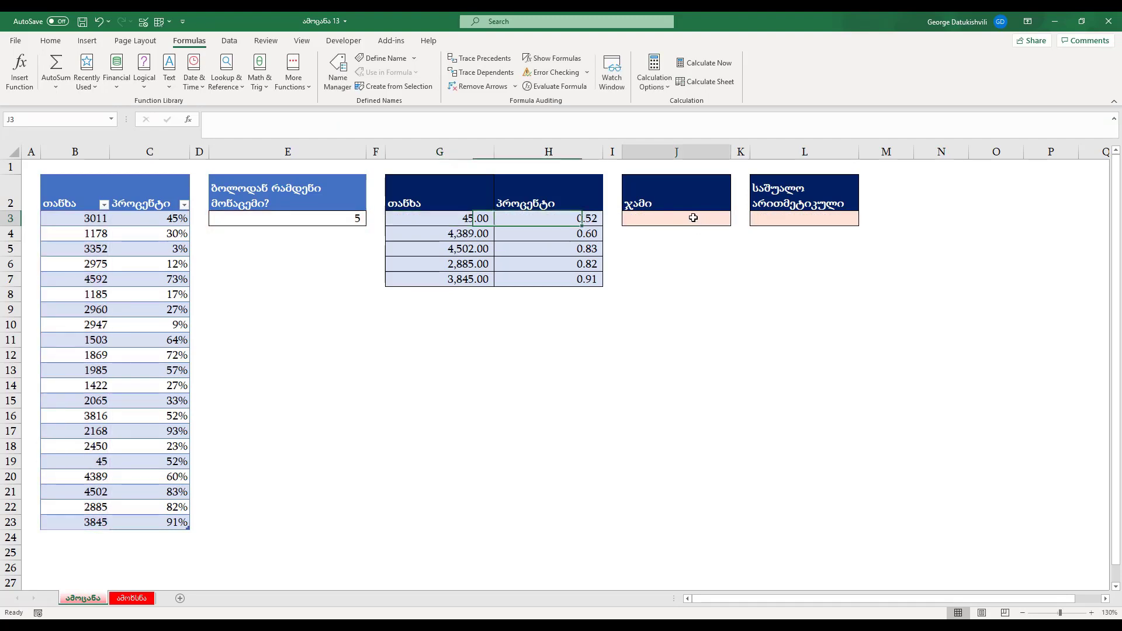
pyautogui.click(693, 217)
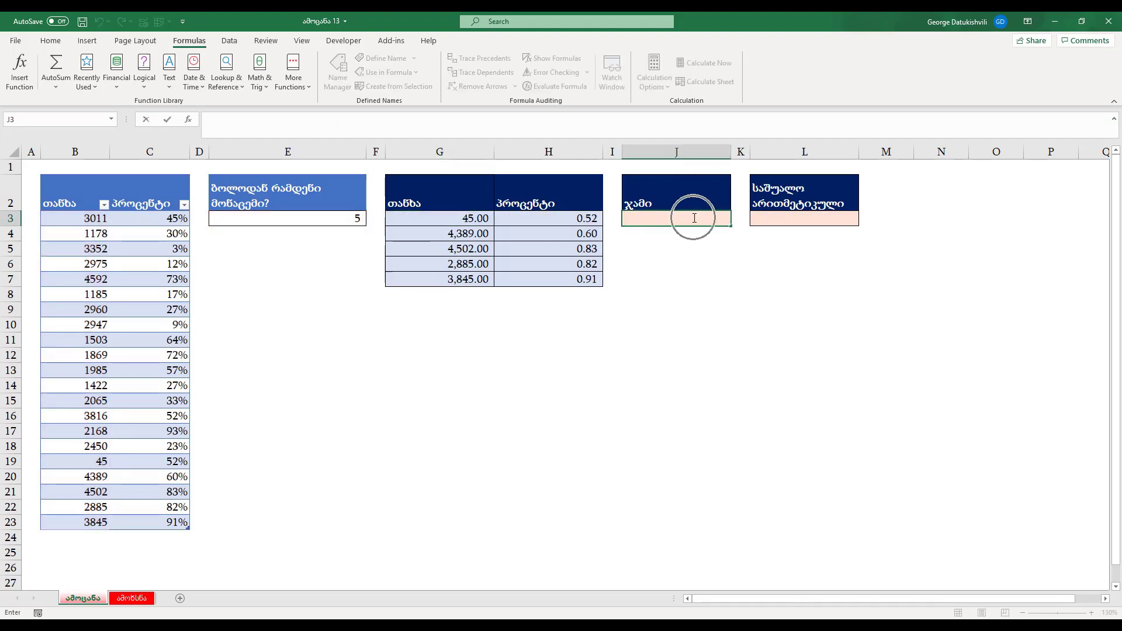
pyautogui.write('=')
pyautogui.hotkey('ctrl', 'v')
pyautogui.press('Return')
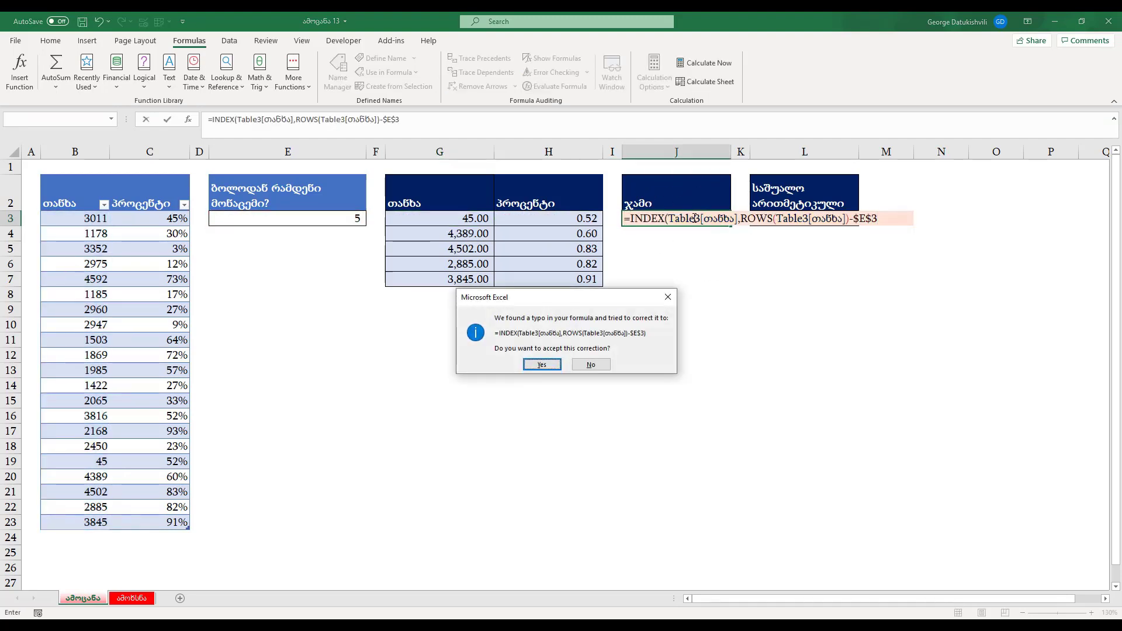
pyautogui.press('Return')
pyautogui.click(694, 219)
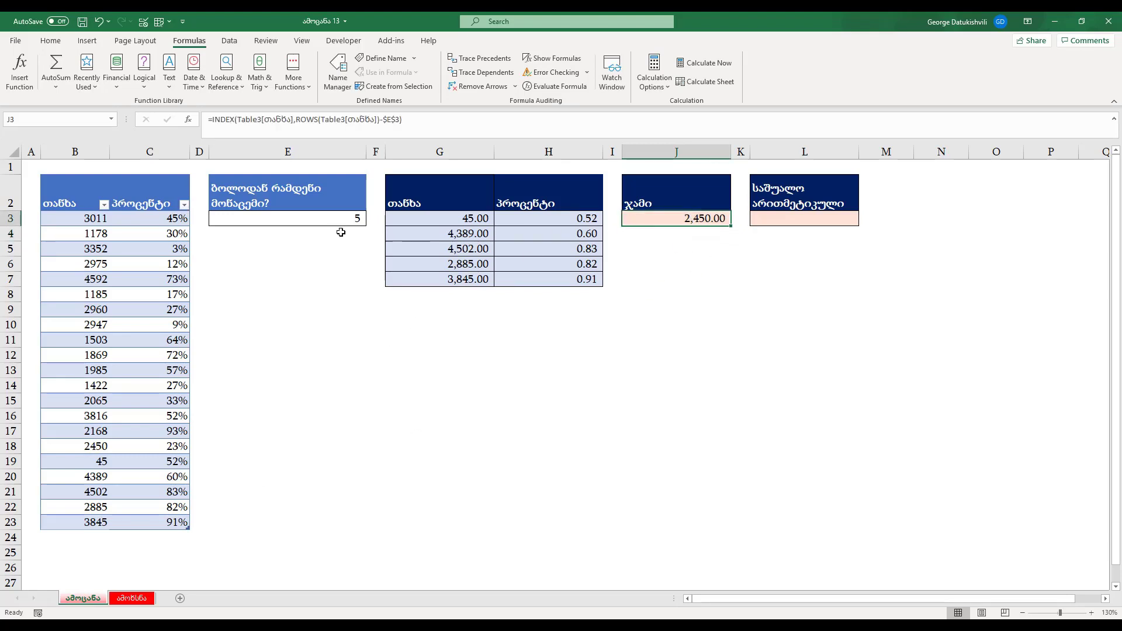
# Review J3's formula without changing it and compare its result with the amount in B18.
pyautogui.doubleClick(676, 219)
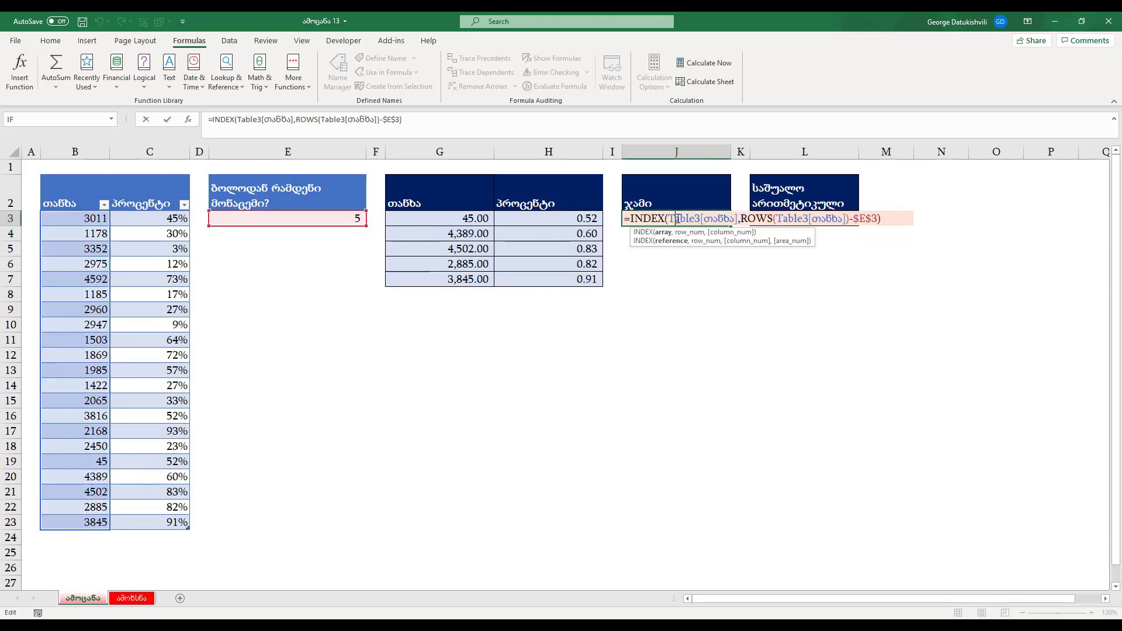
pyautogui.press('Return')
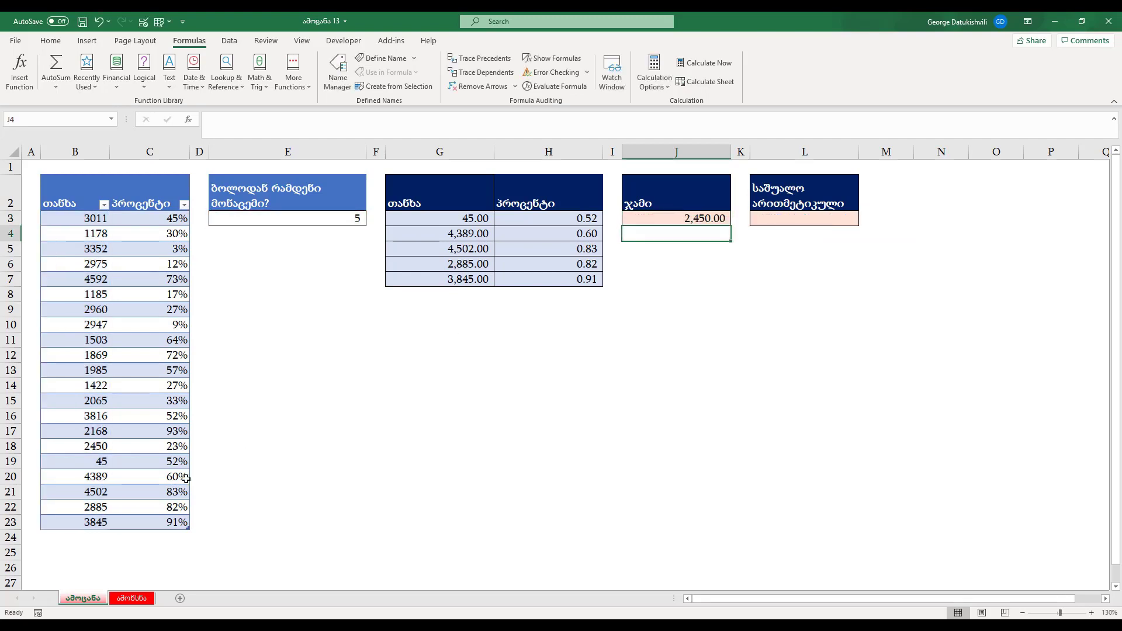
pyautogui.click(89, 448)
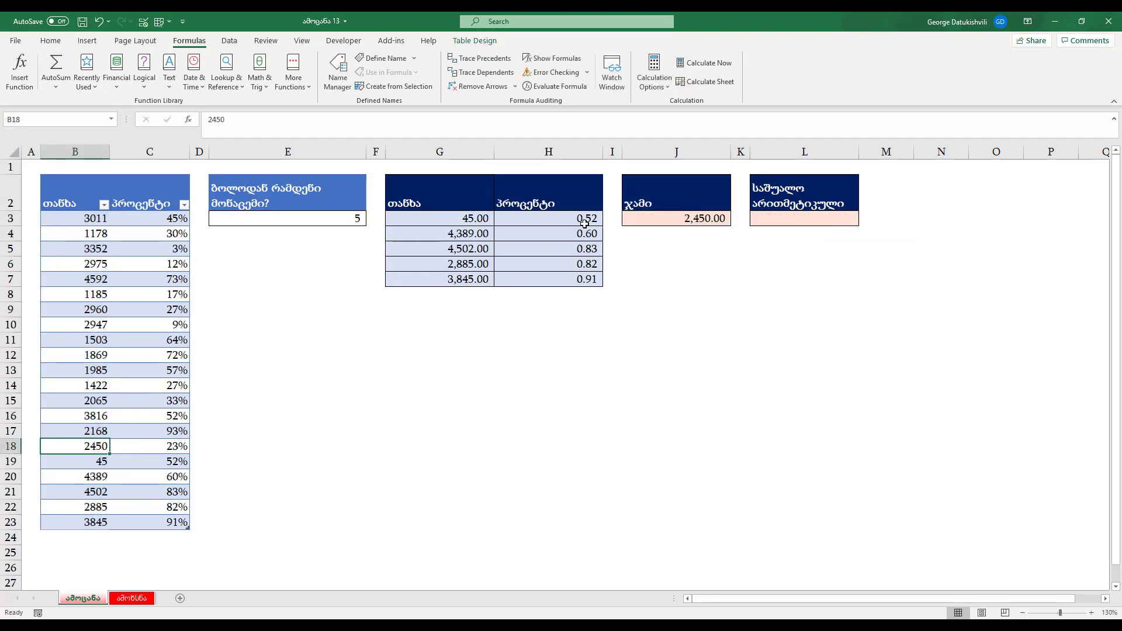
# Copy the +ROWS(G$3:G3) part of G3's formula.
pyautogui.click(644, 221)
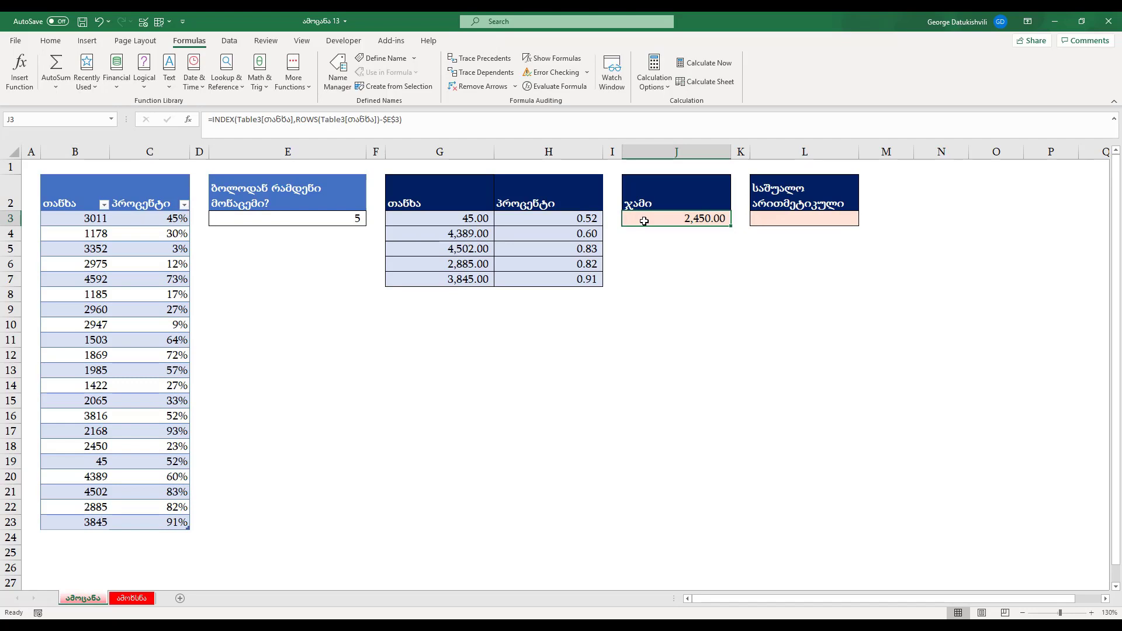
pyautogui.doubleClick(644, 222)
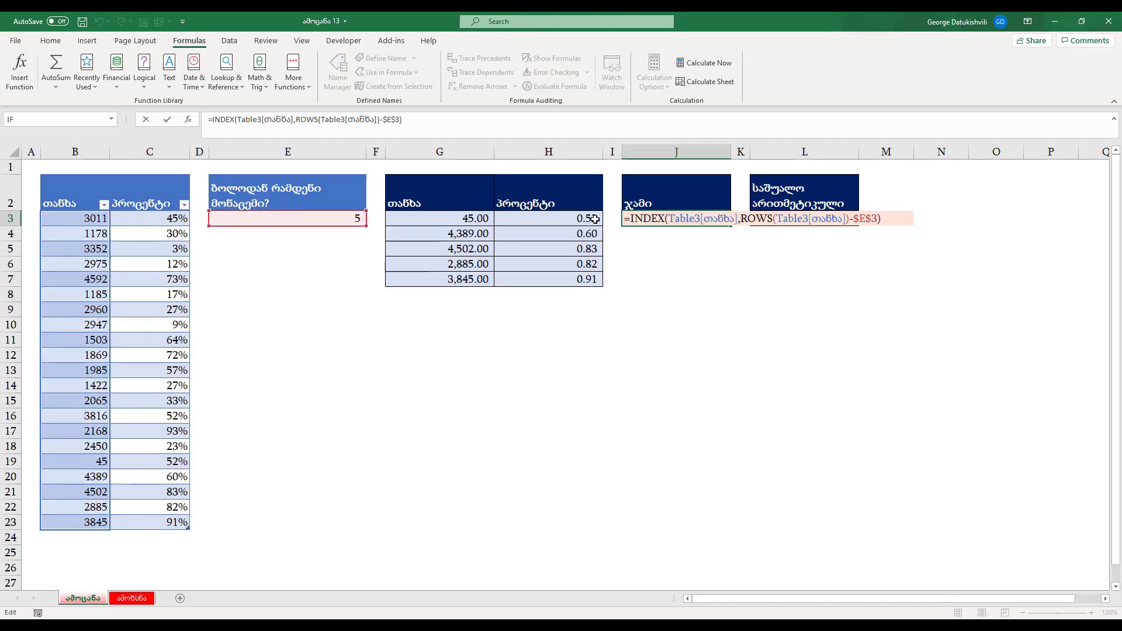
pyautogui.click(472, 219)
pyautogui.doubleClick(472, 219)
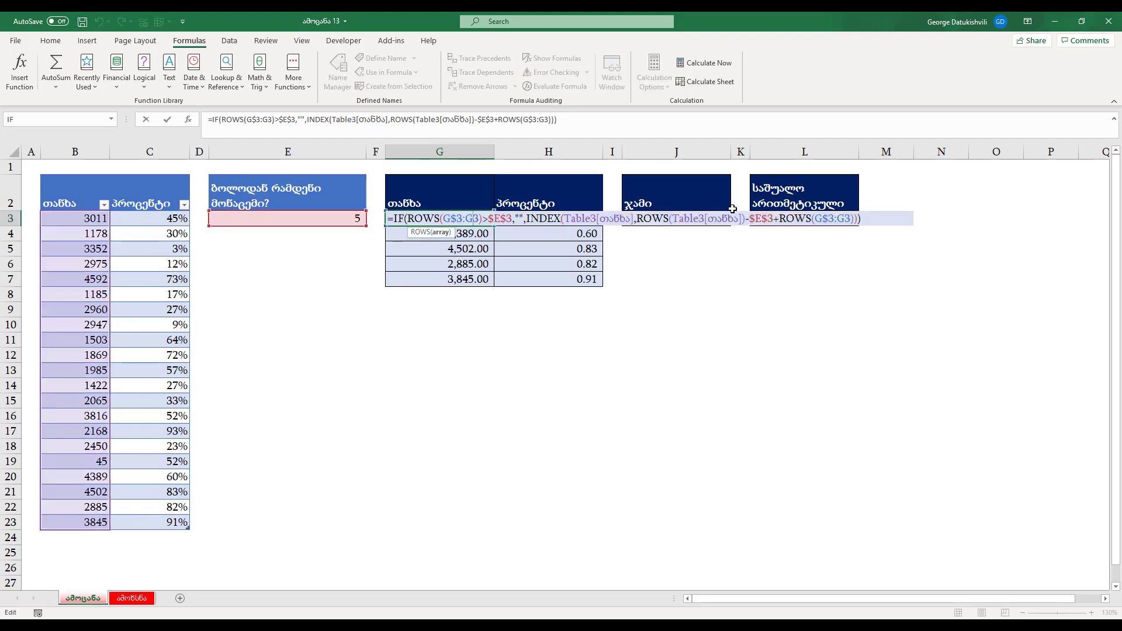
pyautogui.moveTo(782, 220); pyautogui.dragTo(853, 219)
pyautogui.hotkey('ctrl', 'c')
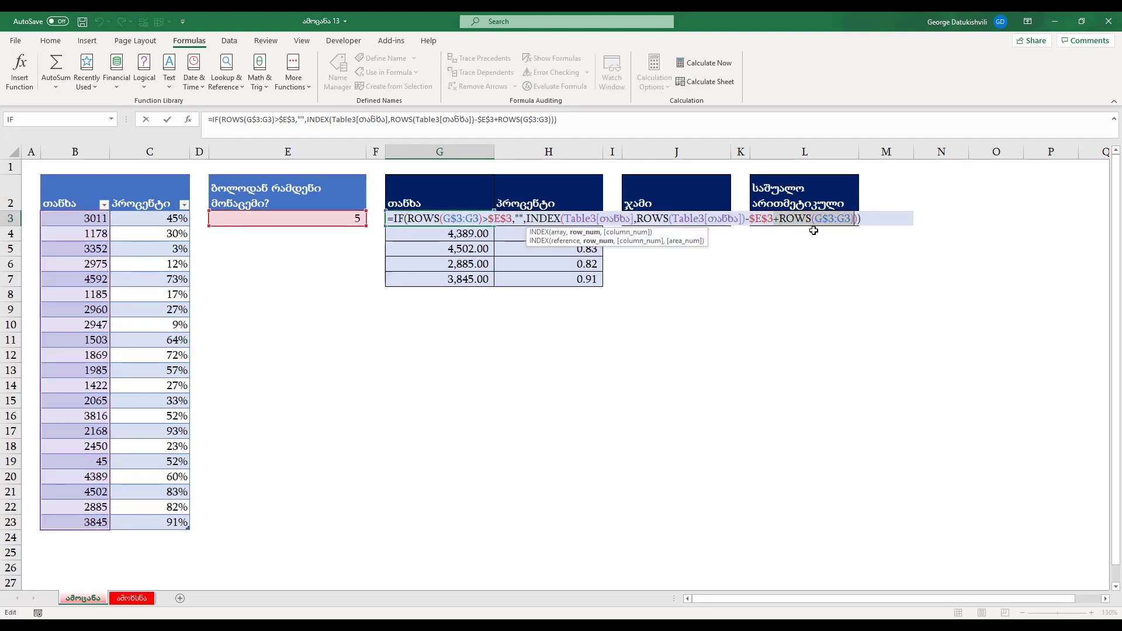
# Extend J3's row number with the copied part so the formula reads =INDEX(Table3[თანხა],ROWS(Table3[თანხა])-$E$3++ROWS(G$3:G3)).
pyautogui.click(717, 219)
pyautogui.doubleClick(717, 219)
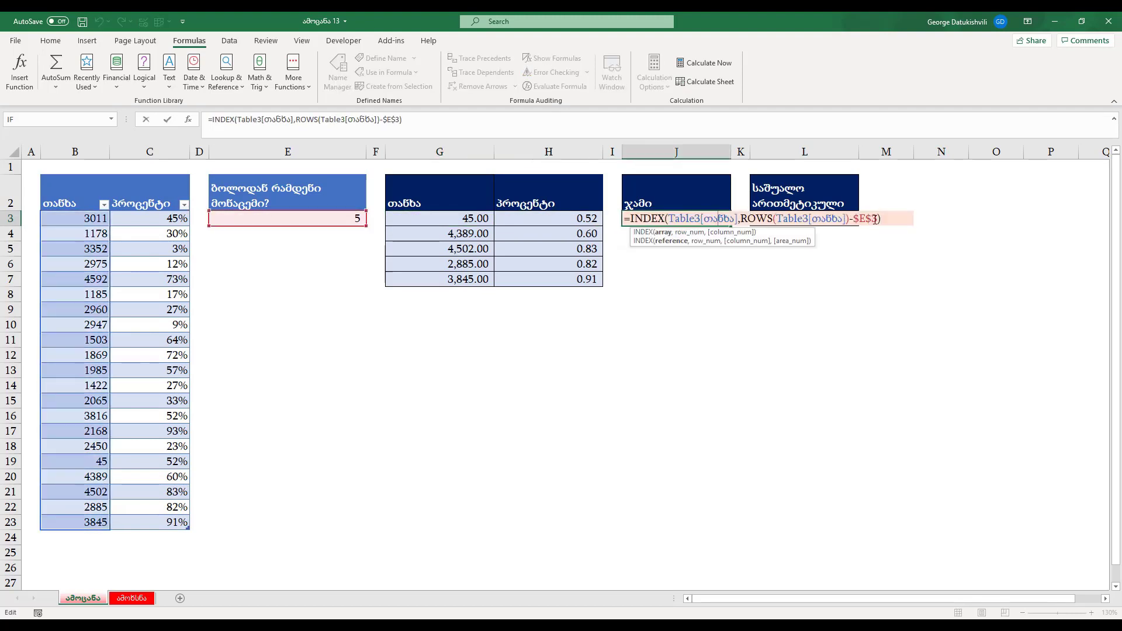
pyautogui.click(875, 218)
pyautogui.write('+')
pyautogui.hotkey('ctrl', 'v')
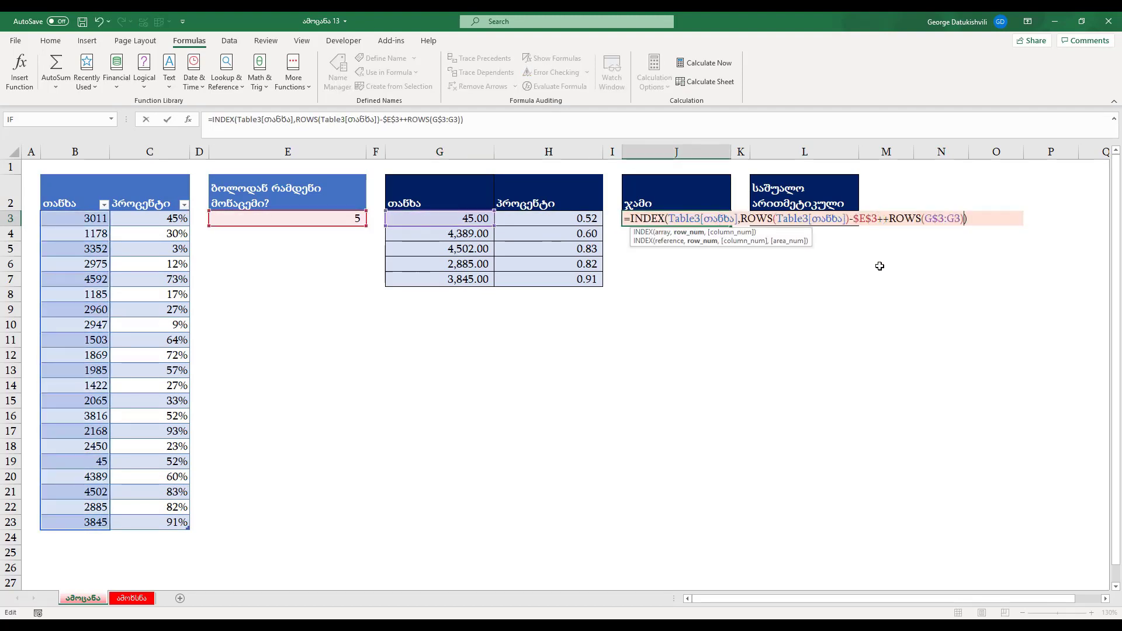
pyautogui.press('Return')
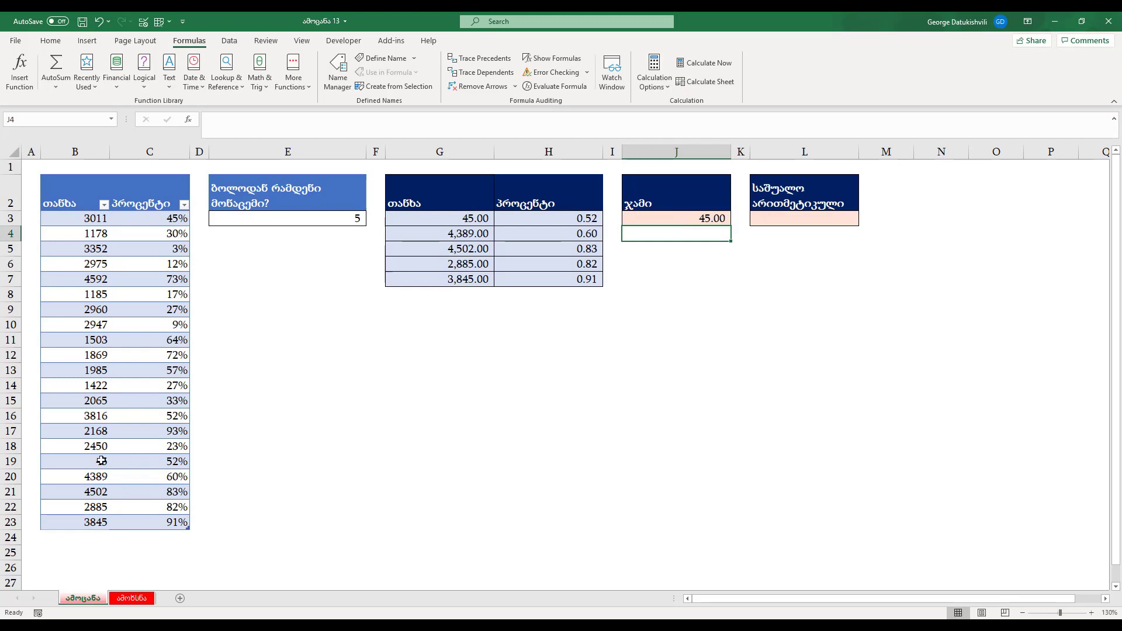
# Compare J3 with the table's last amounts starting at B19, and evaluate J3's INDEX formula stage by stage.
pyautogui.moveTo(100, 461); pyautogui.dragTo(100, 512)
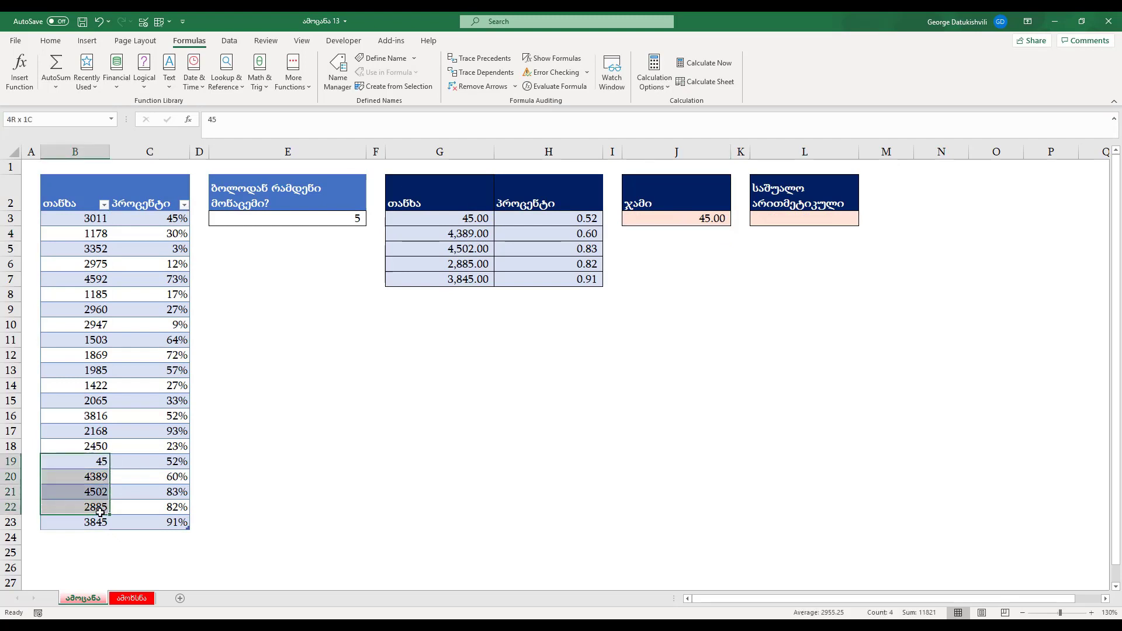
pyautogui.doubleClick(672, 220)
pyautogui.press('Escape')
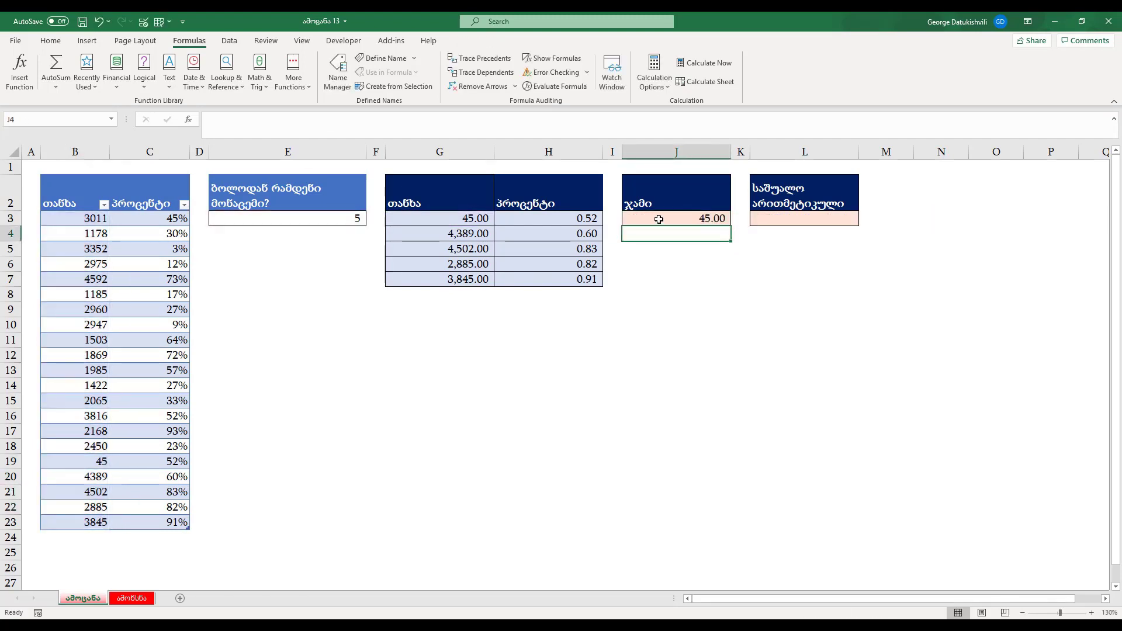
pyautogui.click(533, 92)
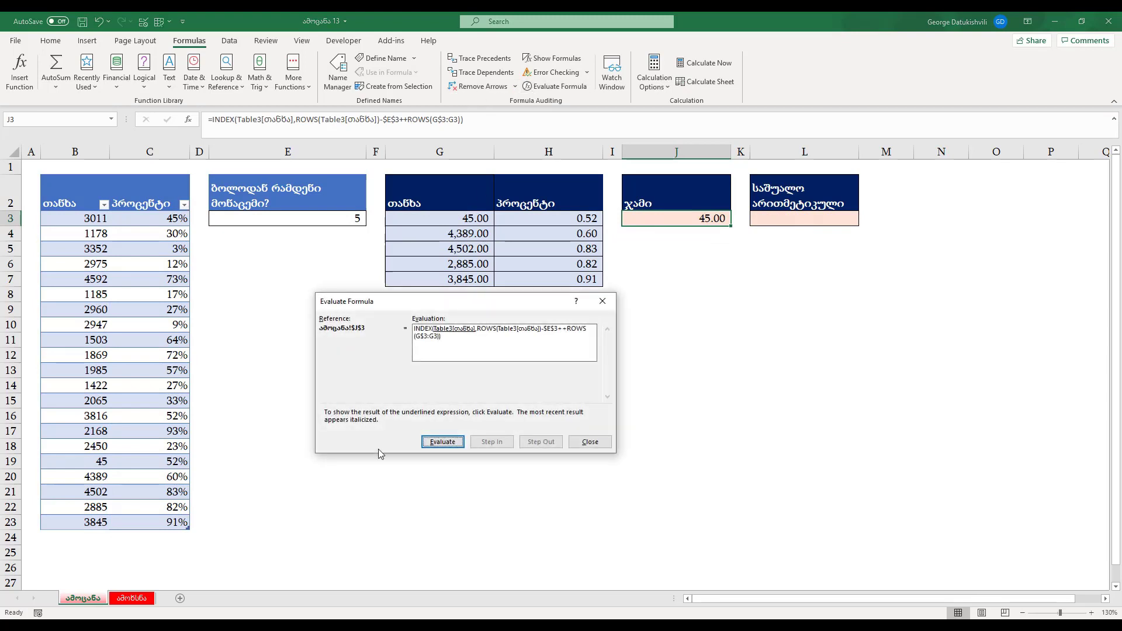
pyautogui.click(443, 442)
pyautogui.click(443, 443)
pyautogui.click(443, 442)
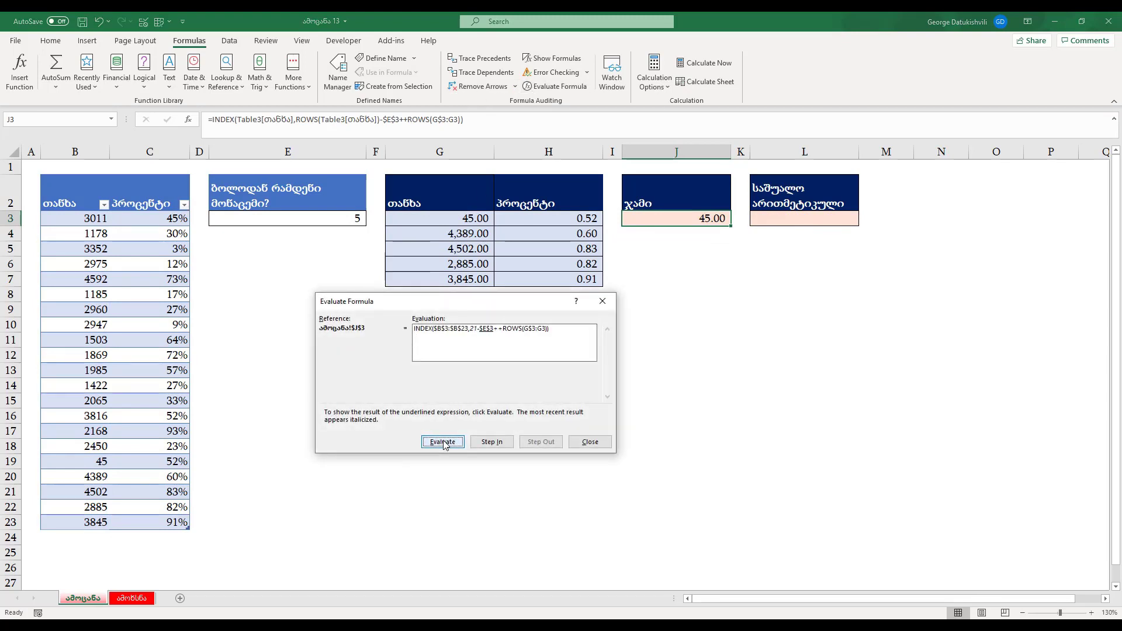
pyautogui.click(443, 442)
pyautogui.click(443, 442)
pyautogui.click(443, 442)
pyautogui.click(443, 442)
pyautogui.click(443, 443)
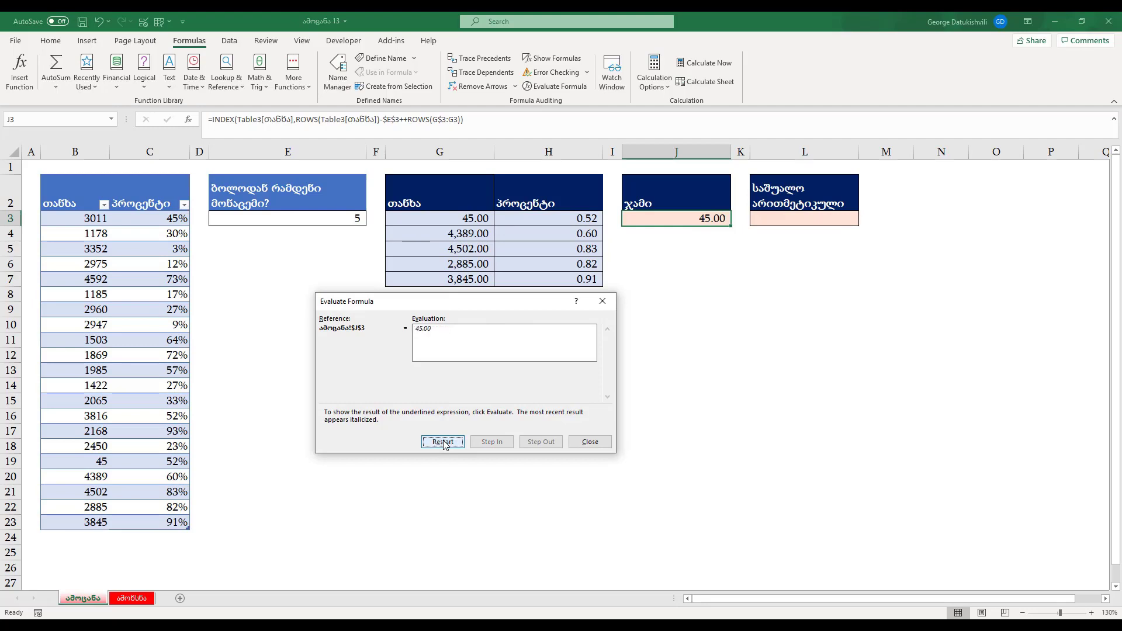
pyautogui.click(589, 442)
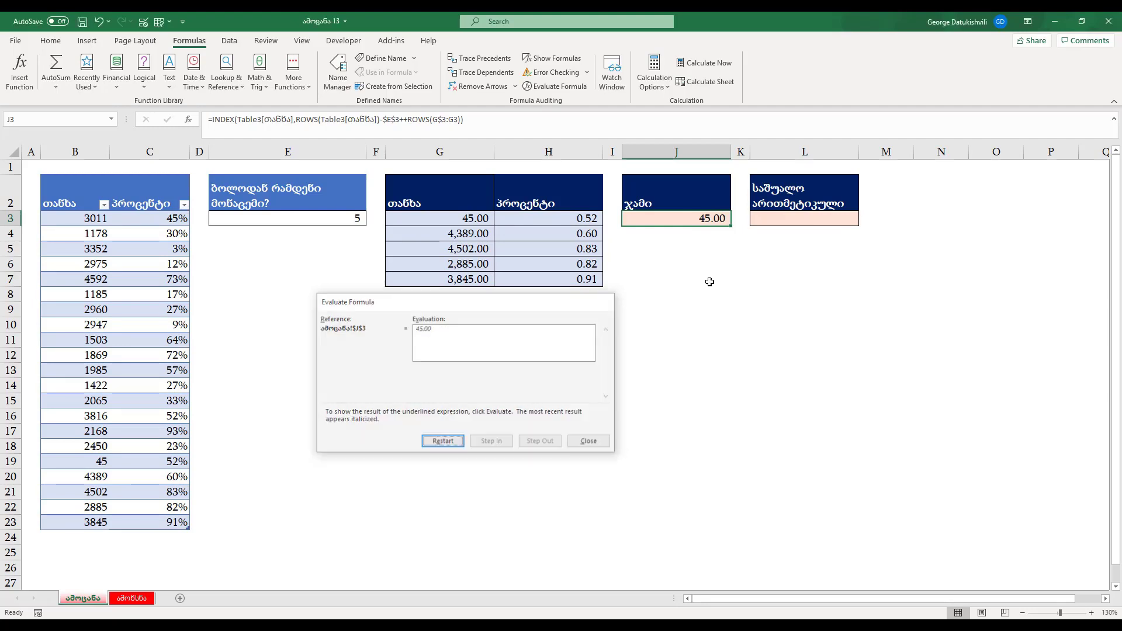
# Wrap J3's INDEX formula in SUM, accepting the closing-parenthesis correction.
pyautogui.doubleClick(676, 218)
pyautogui.click(632, 218)
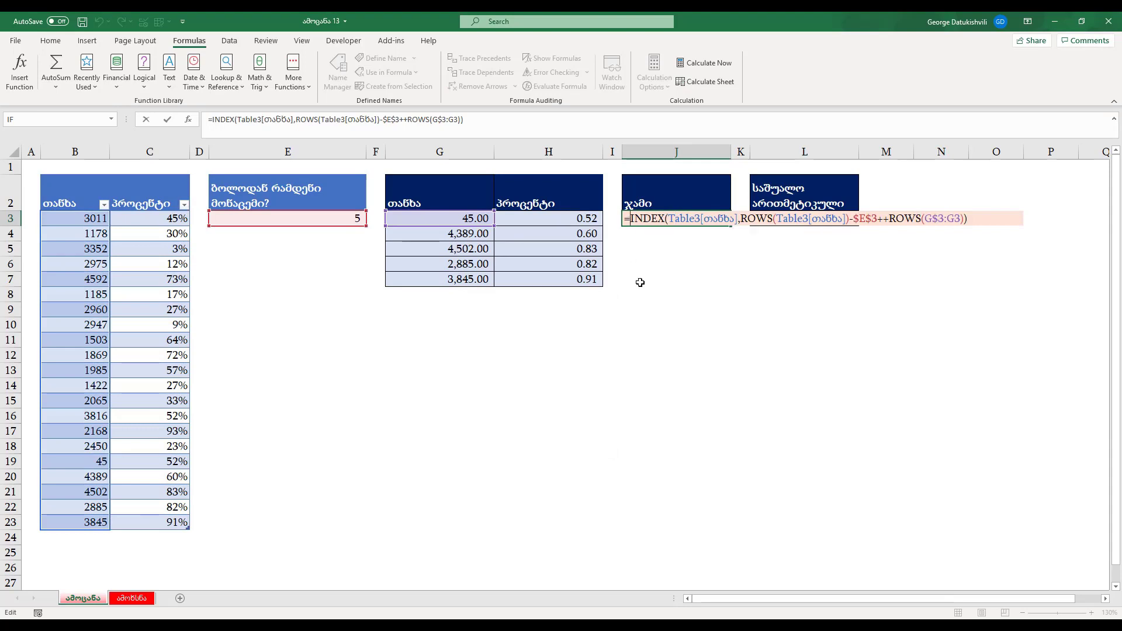
pyautogui.write('SUM(')
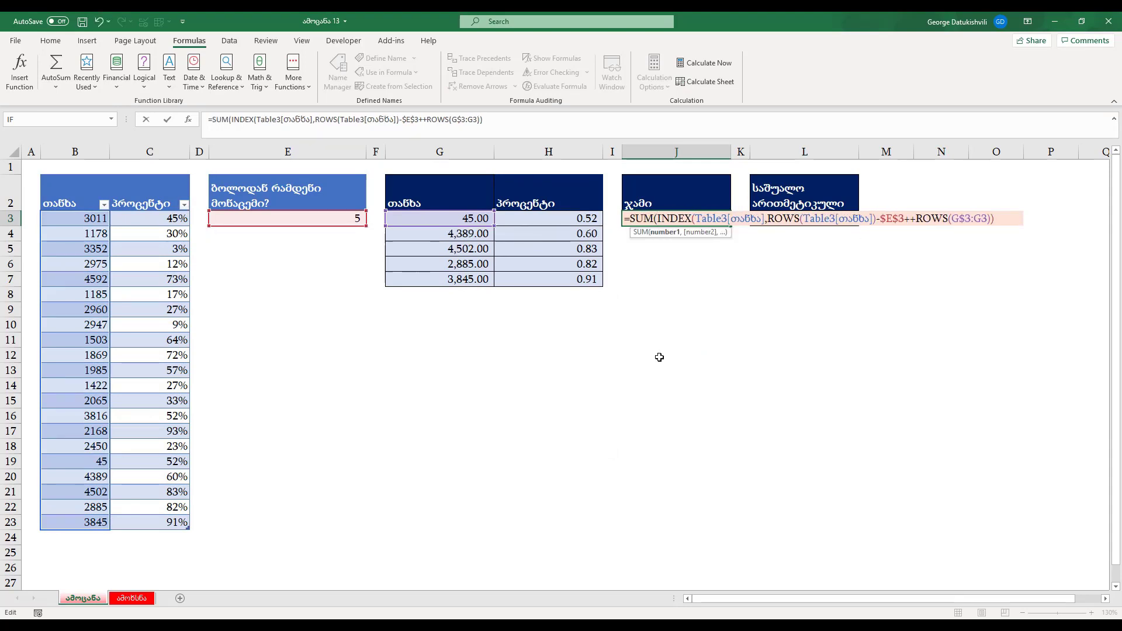
pyautogui.press('Return')
pyautogui.press('Return')
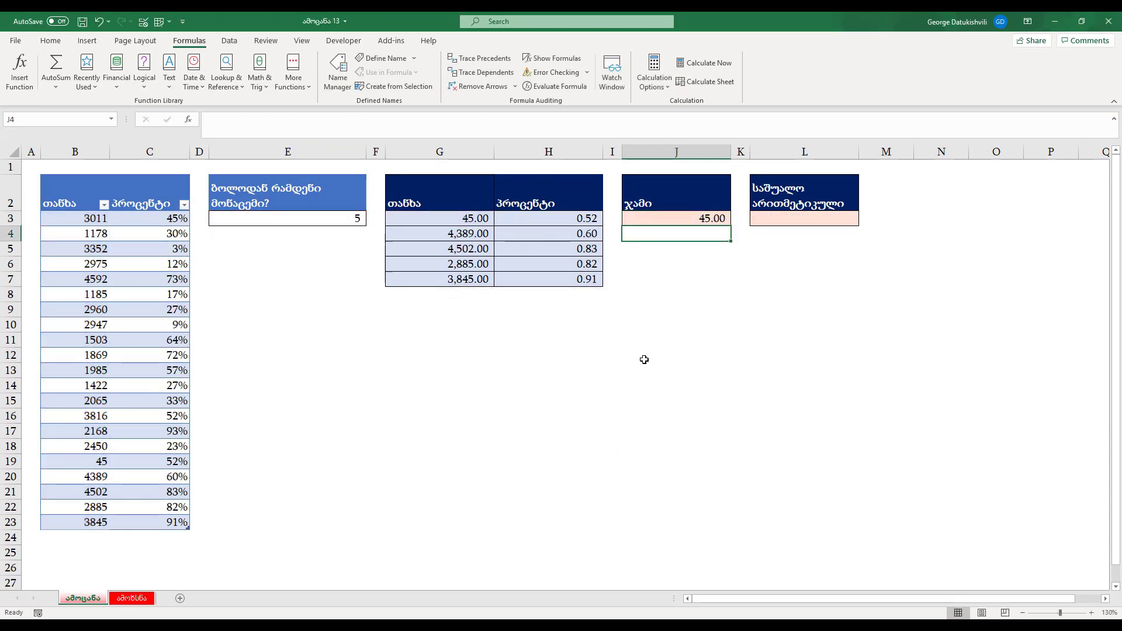
# Evaluate J3's SUM(INDEX) formula stage by stage up to the cell reference that INDEX passes to SUM.
pyautogui.click(704, 212)
pyautogui.click(557, 87)
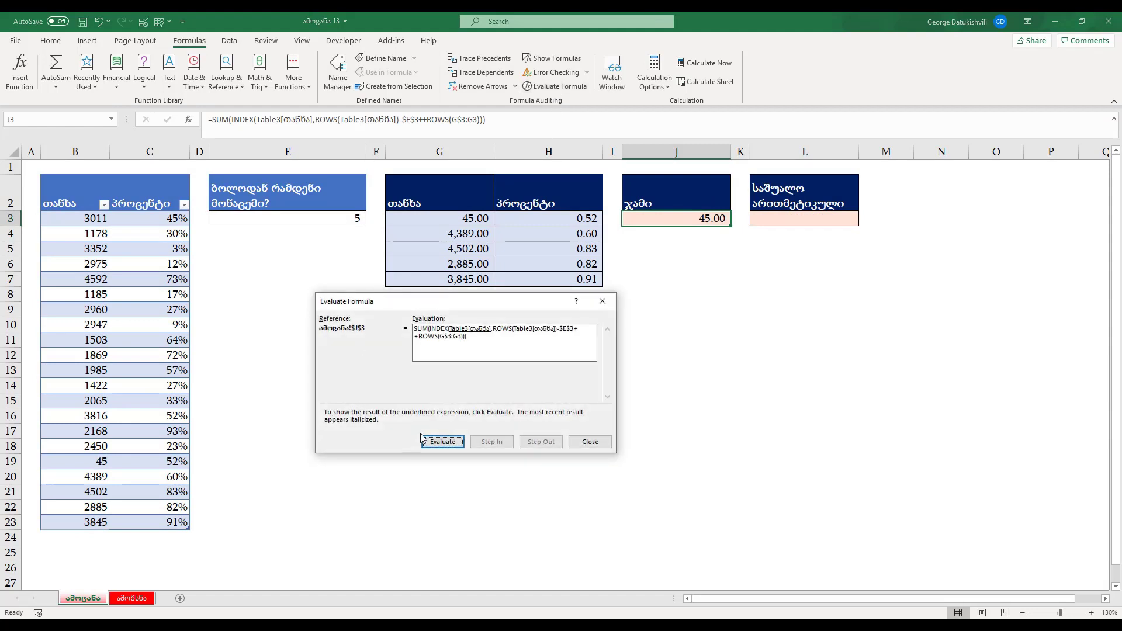
pyautogui.click(441, 442)
pyautogui.click(442, 445)
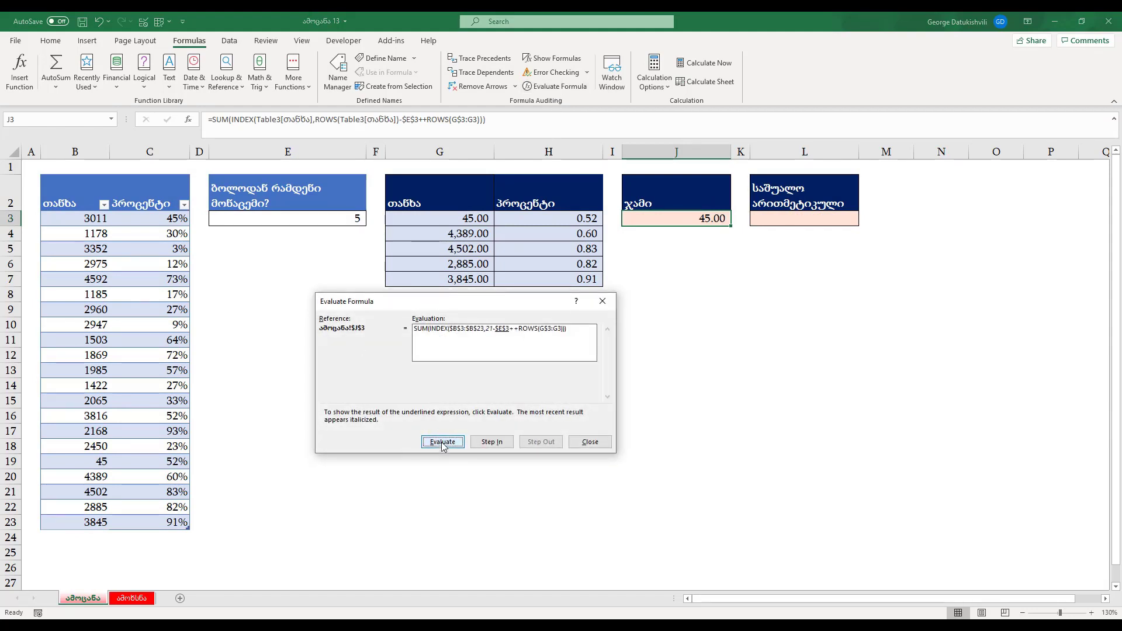
pyautogui.click(442, 446)
pyautogui.click(442, 445)
pyautogui.click(443, 446)
pyautogui.click(442, 445)
pyautogui.click(443, 445)
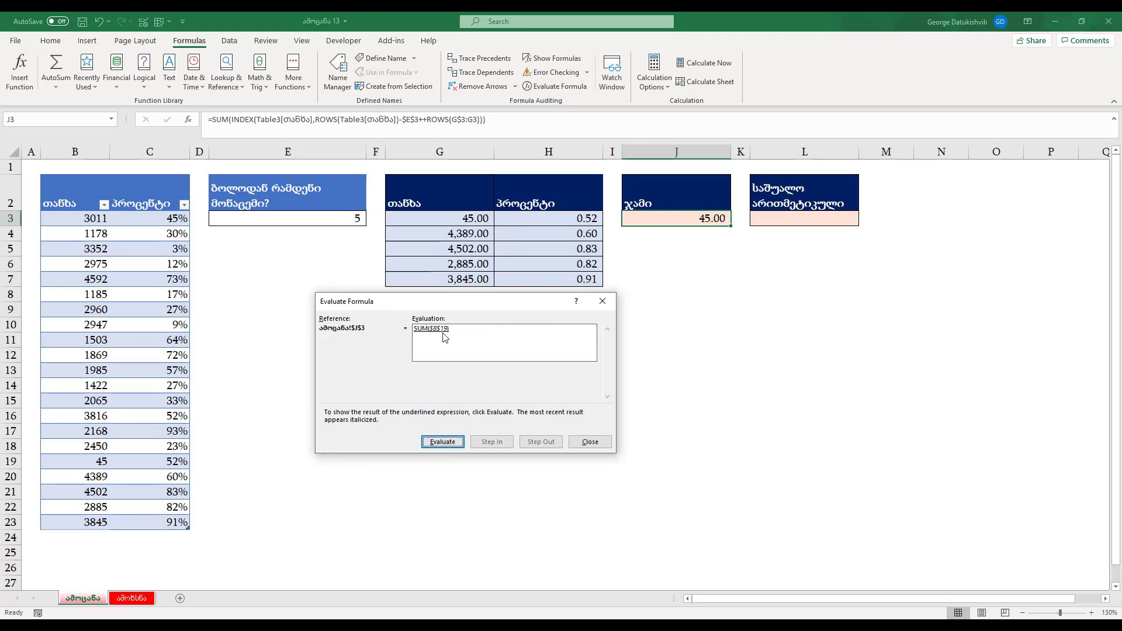
pyautogui.click(586, 442)
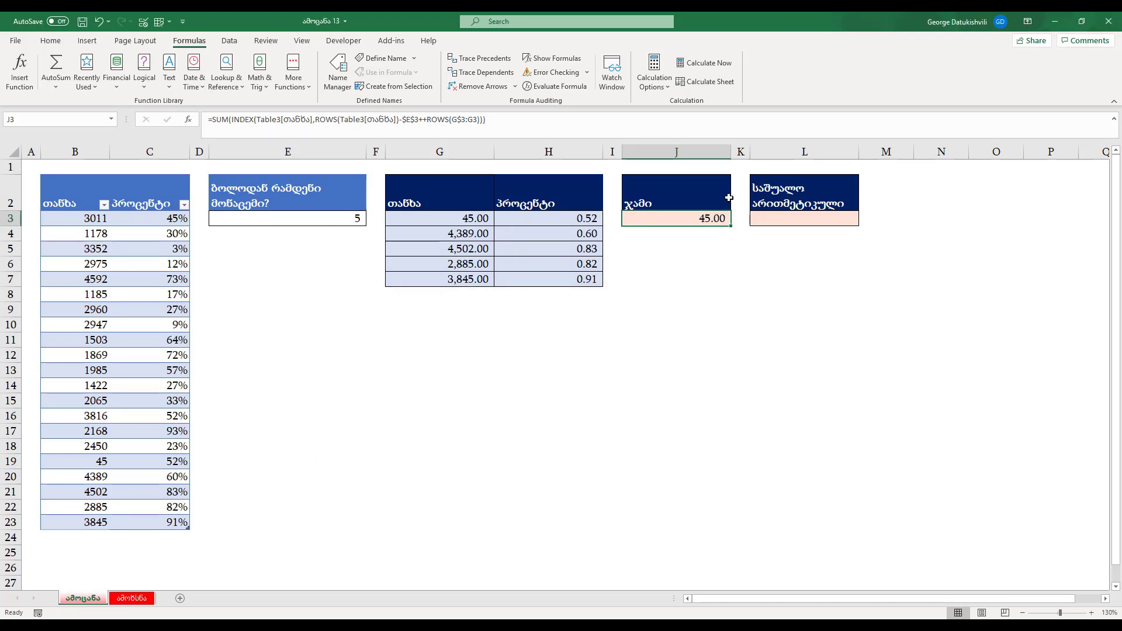
# Extend the SUM in J3 to a range by appending :INDEX(Table3[თანხა],ROWS(Table3[თანხა])) after the first INDEX, accepting the parenthesis correction.
pyautogui.press('F2')
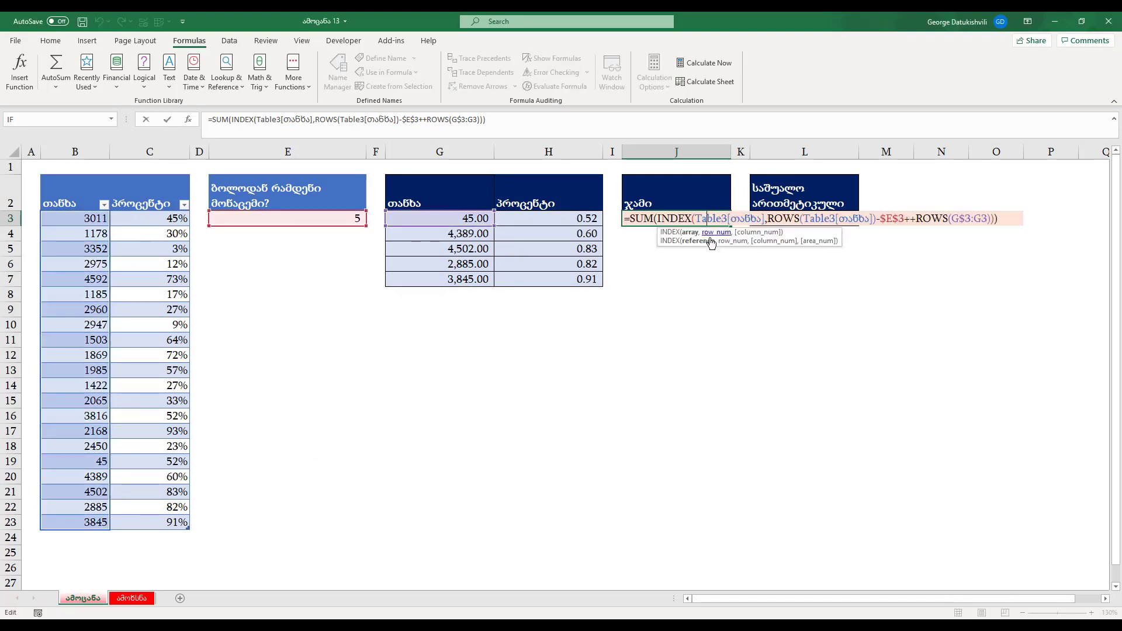
pyautogui.click(1000, 218)
pyautogui.press('BackSpace')
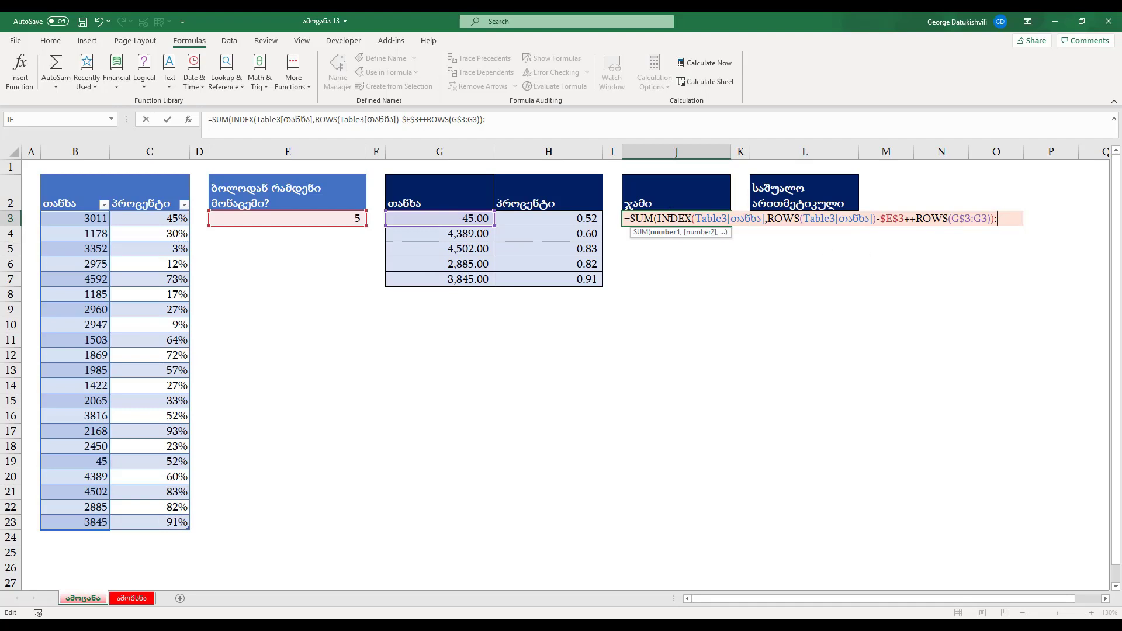
pyautogui.moveTo(657, 219); pyautogui.dragTo(876, 219)
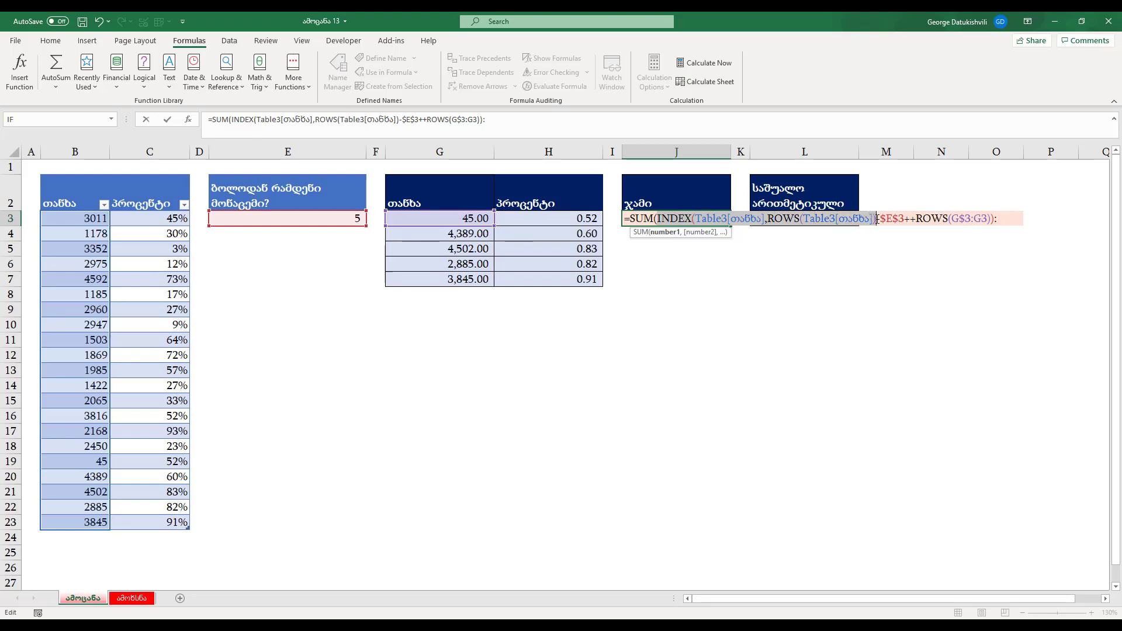
pyautogui.hotkey('ctrl', 'c')
pyautogui.click(997, 220)
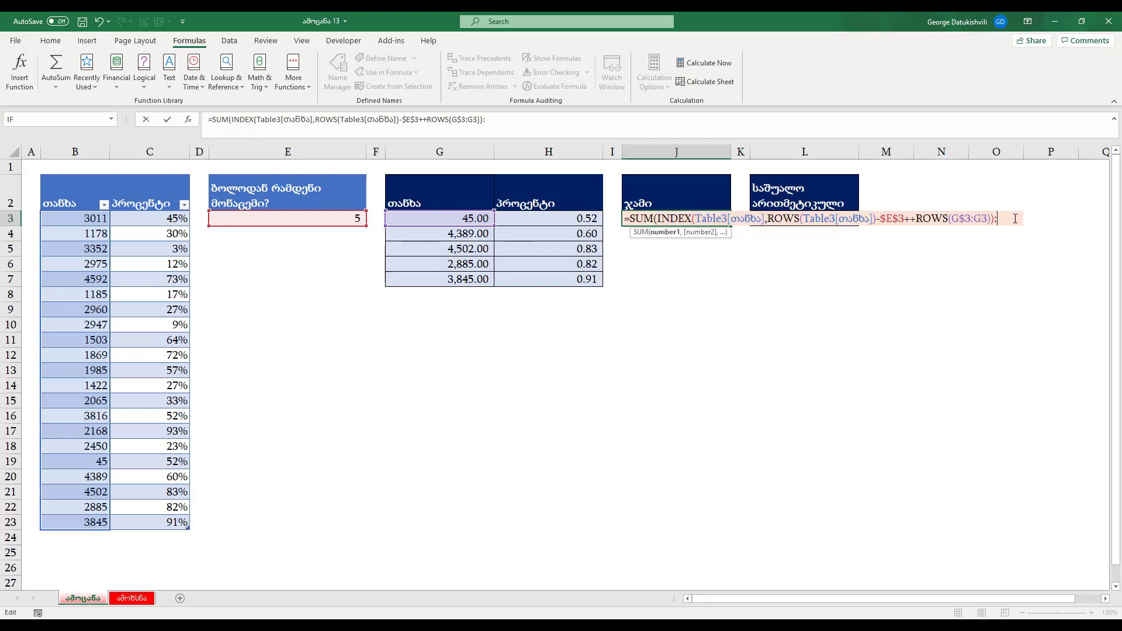
pyautogui.hotkey('ctrl', 'v')
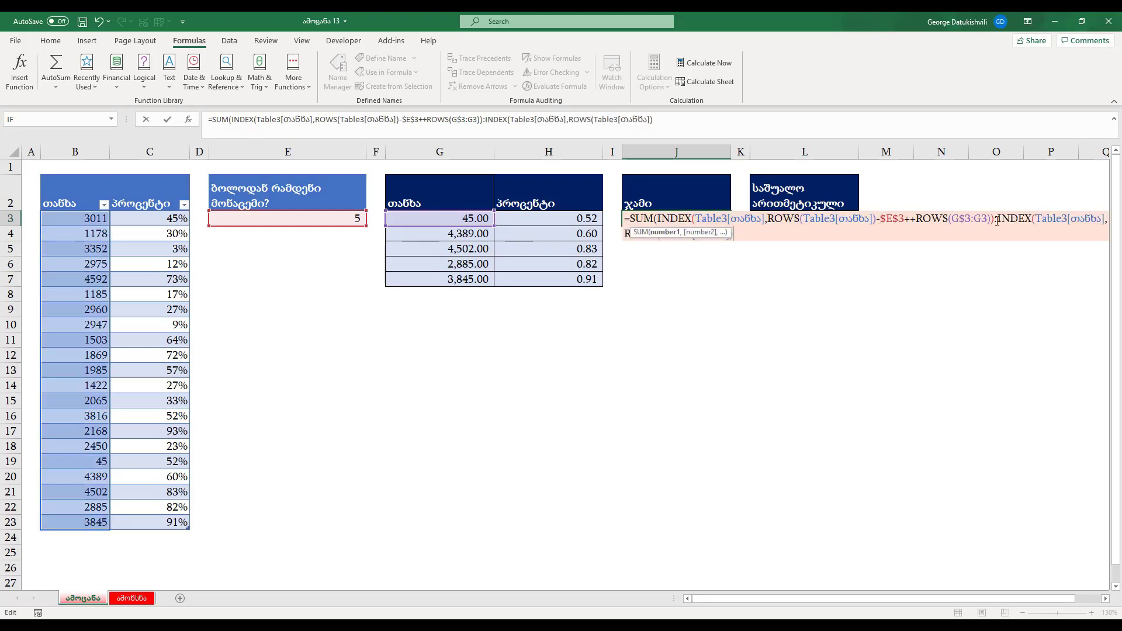
pyautogui.click(744, 234)
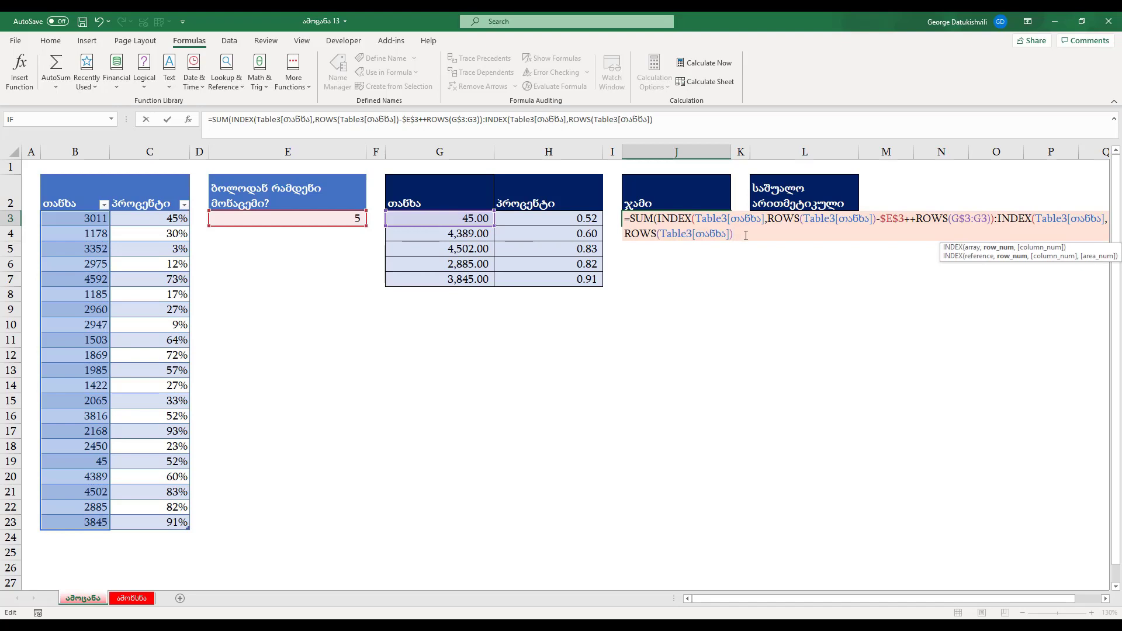
pyautogui.write(')')
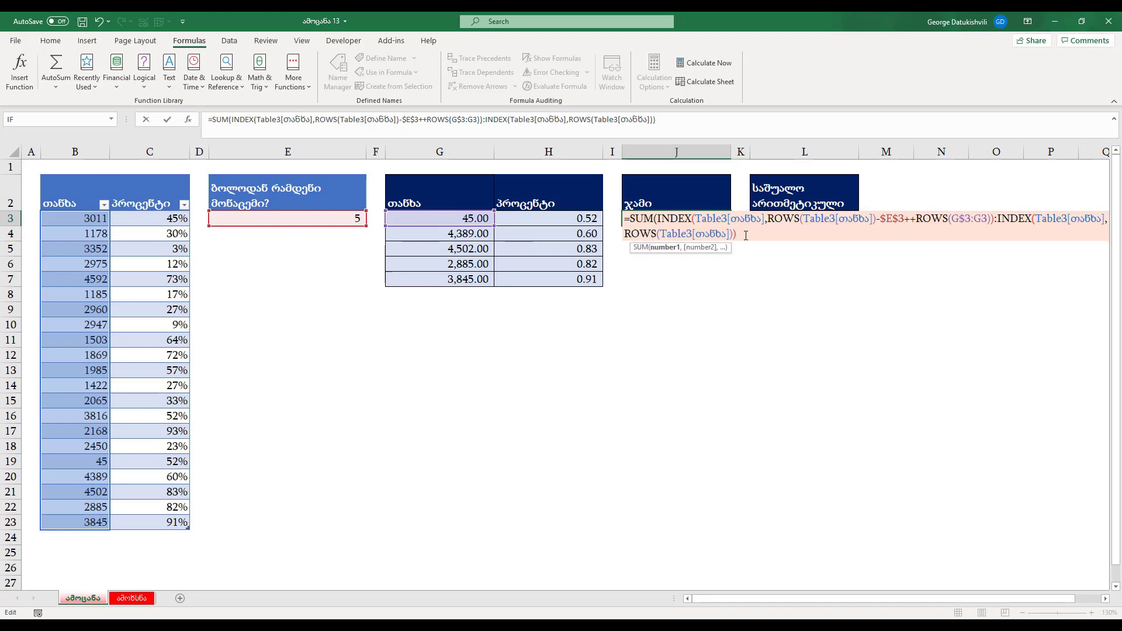
pyautogui.press('Return')
pyautogui.press('Return')
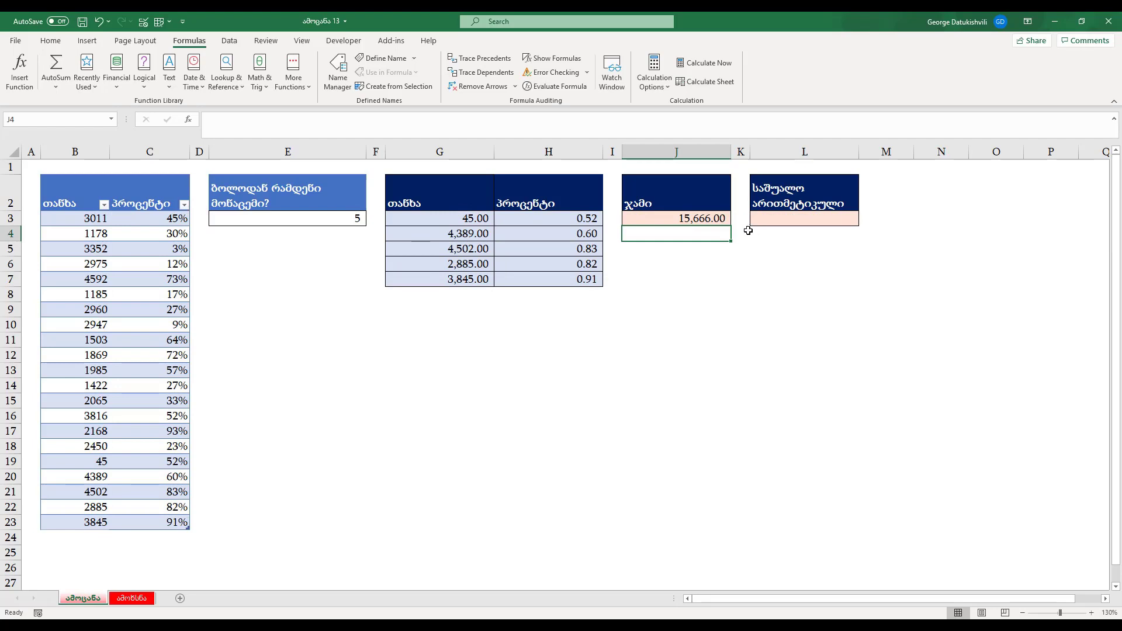
# Check J3's total against a temporary =SUM(B19:B23) in E20, and clear E20.
pyautogui.moveTo(91, 521); pyautogui.dragTo(93, 461)
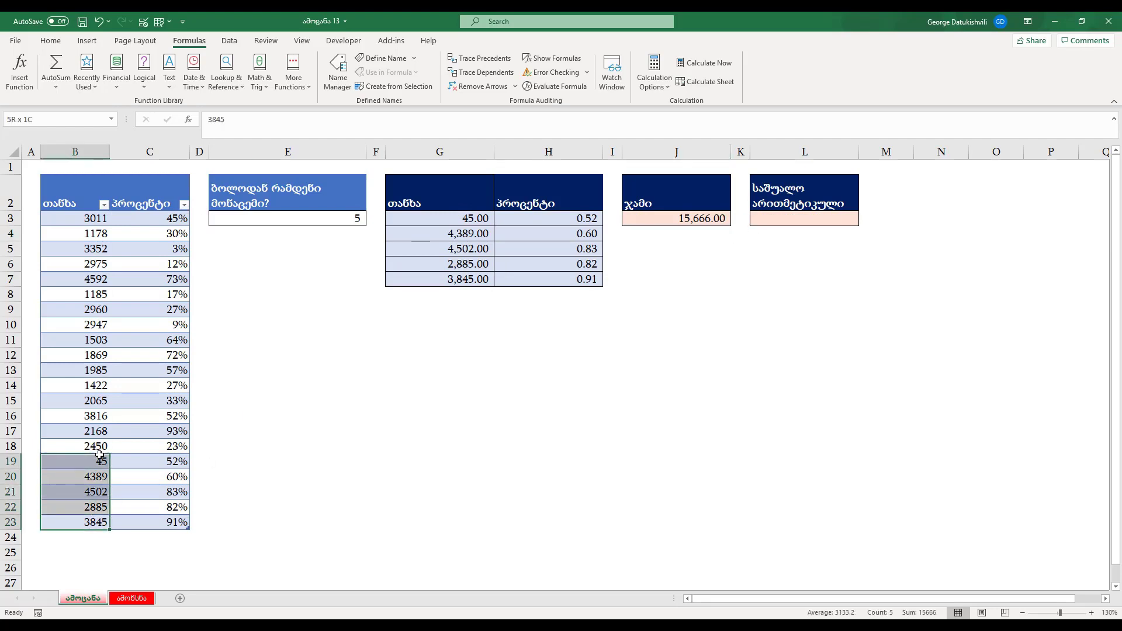
pyautogui.click(266, 478)
pyautogui.write('=sum')
pyautogui.press('Tab')
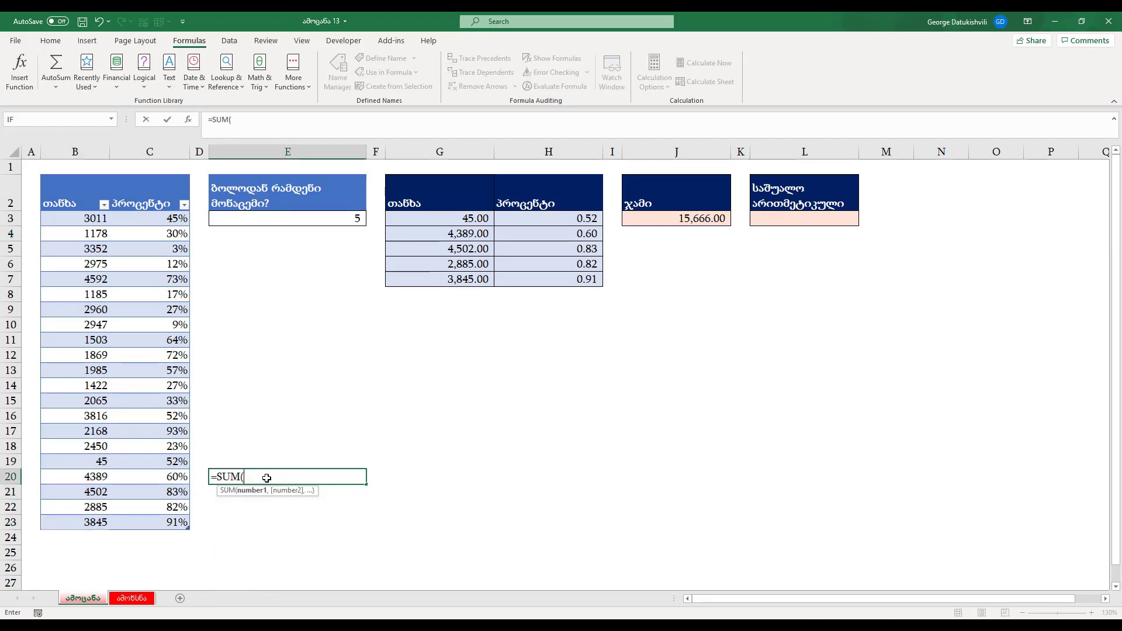
pyautogui.moveTo(100, 461); pyautogui.dragTo(99, 517)
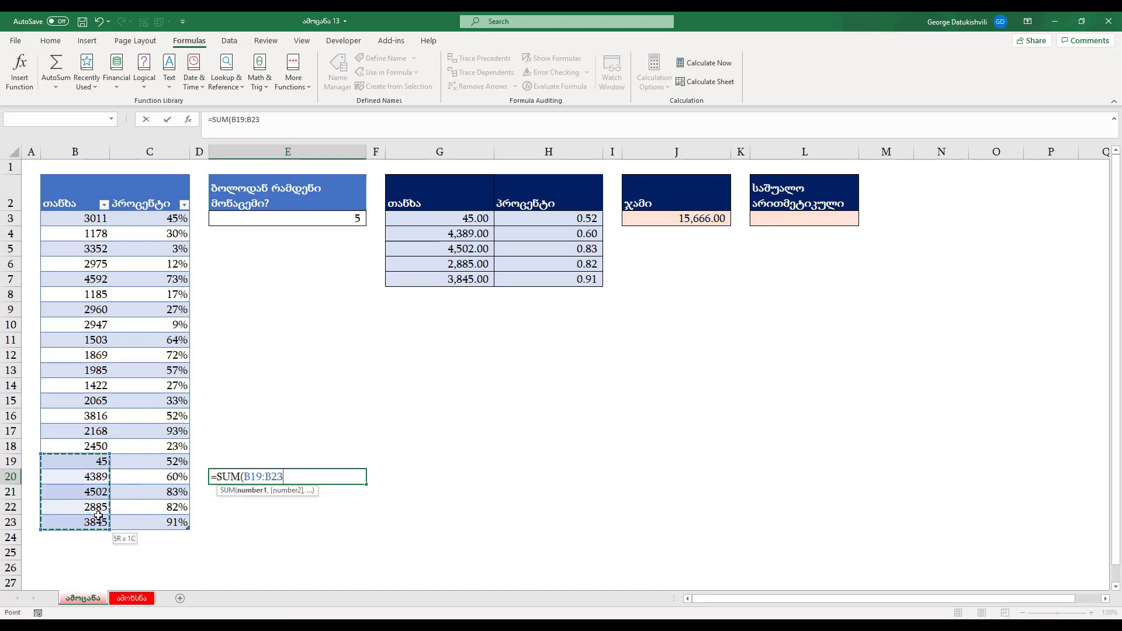
pyautogui.press('Return')
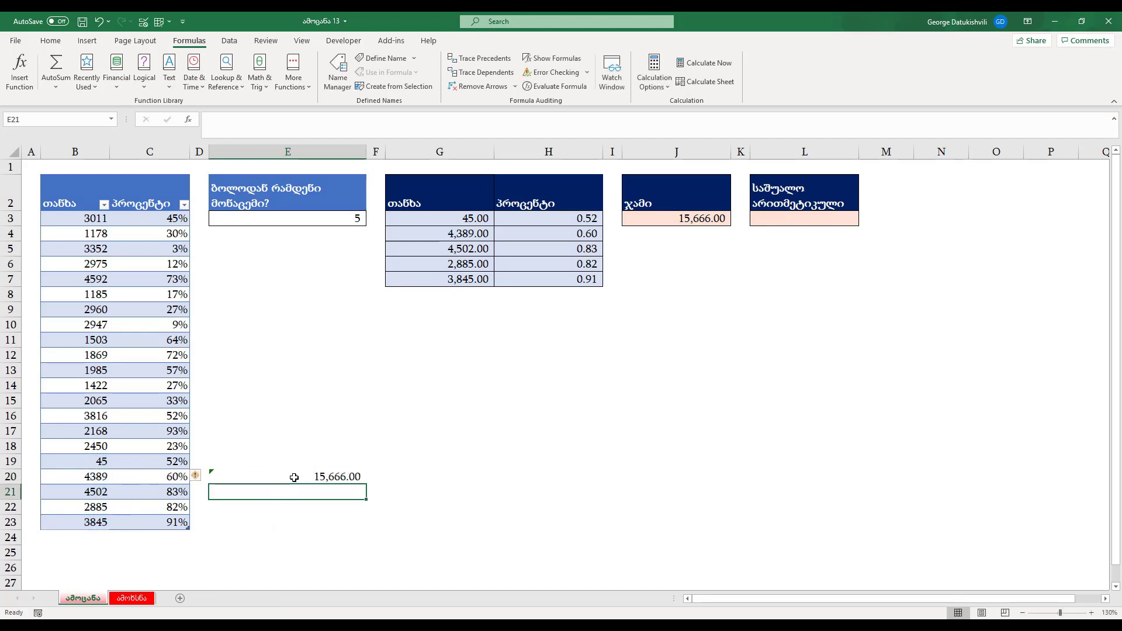
pyautogui.click(296, 477)
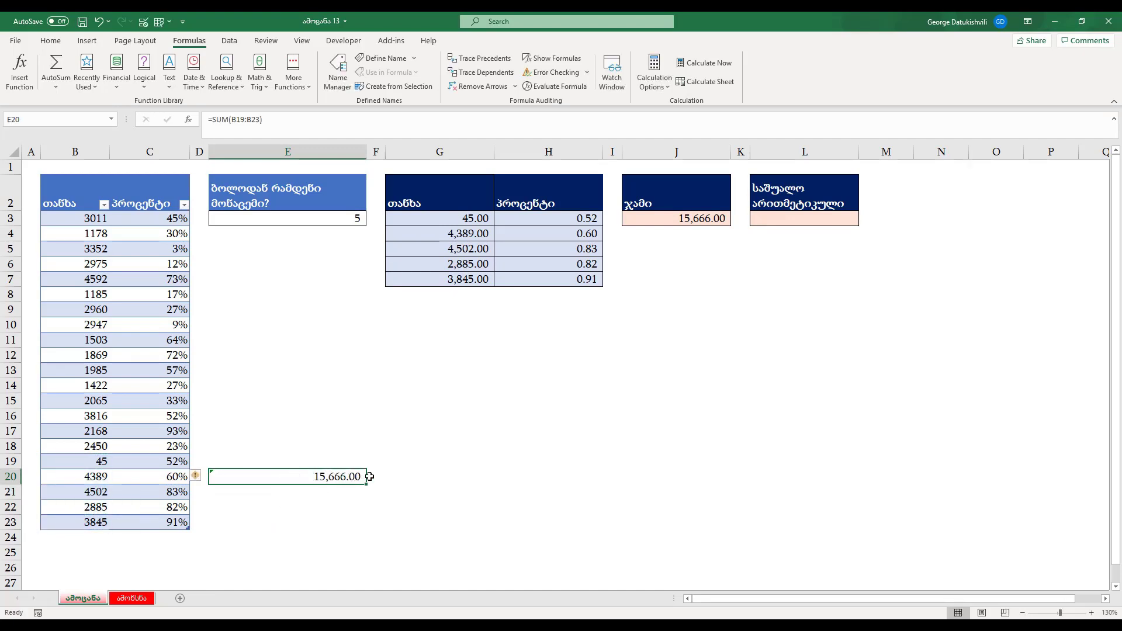
pyautogui.press('Delete')
# Reuse J3's full INDEX range formula in L3, replacing SUM with AVERAGE to calculate the mean of the last entries.
pyautogui.click(697, 218)
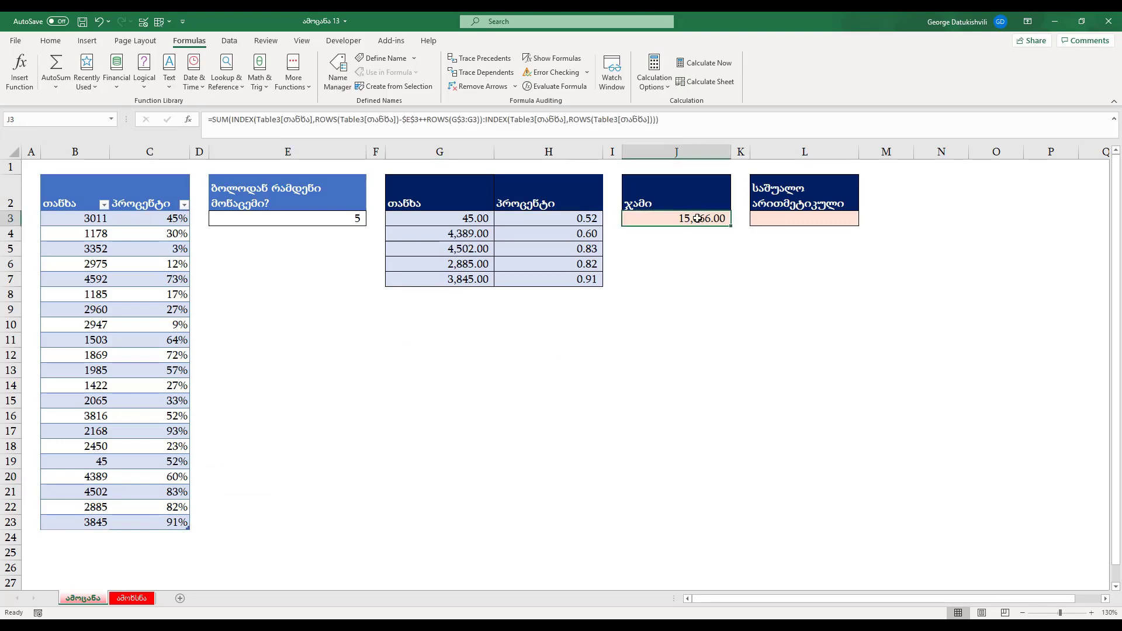
pyautogui.doubleClick(698, 218)
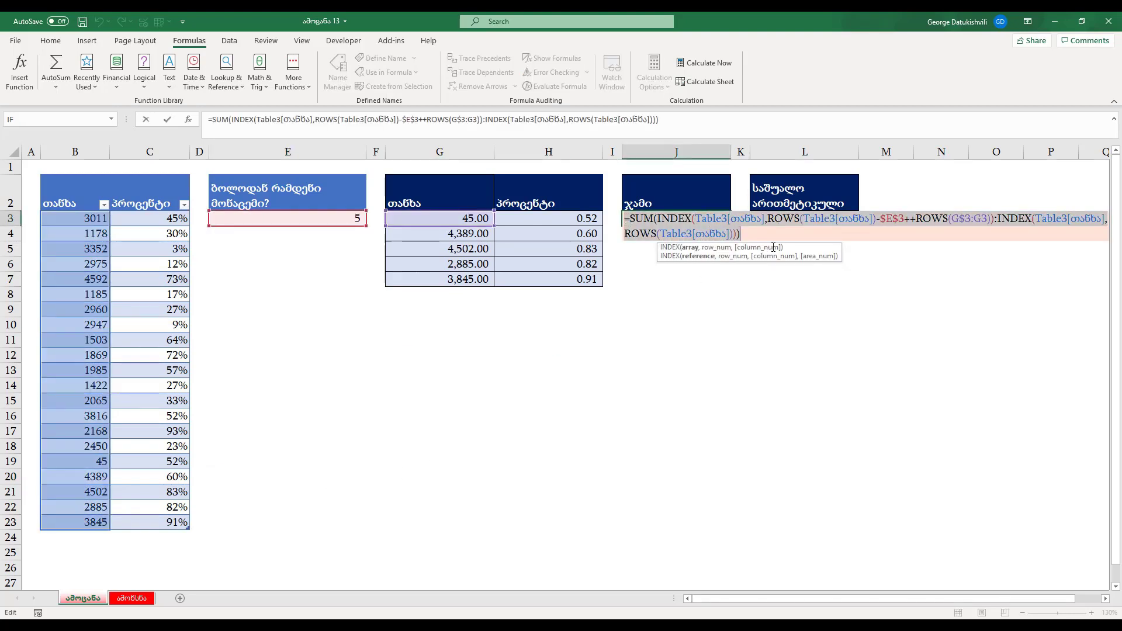
pyautogui.press('Escape')
pyautogui.click(779, 225)
pyautogui.write('=')
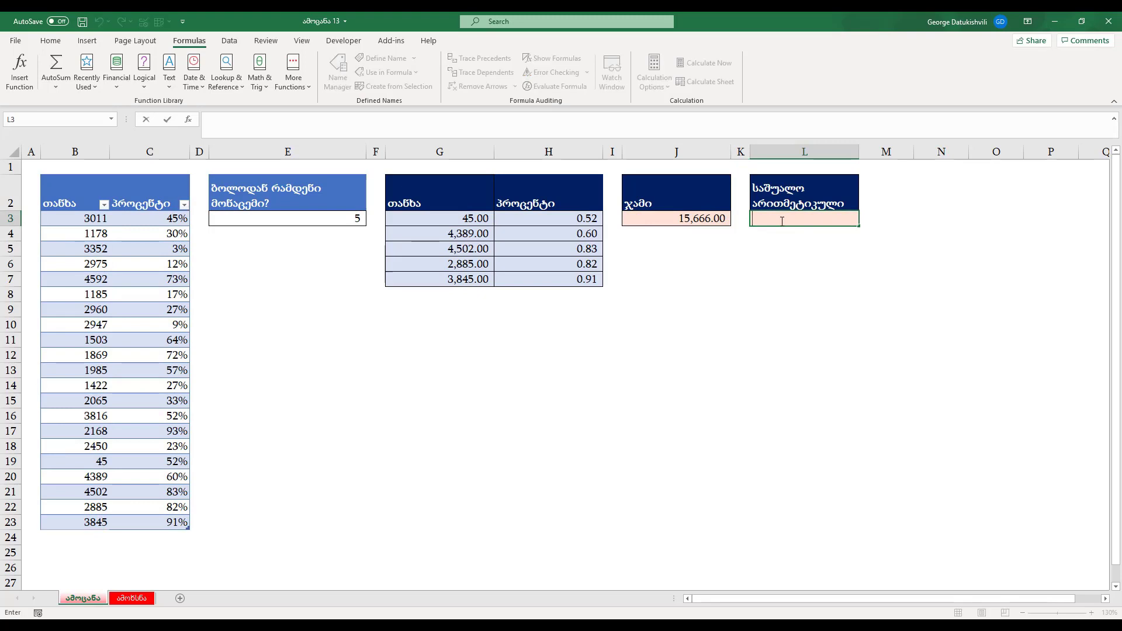
pyautogui.write('SUM(INDEX(Table3[თანხა],ROWS(Table3[თანხა])-$E$3++ROWS(G$3:G3)):INDEX(Table3[თანხა],ROWS(Table3[თანხა])))')
pyautogui.moveTo(758, 219); pyautogui.dragTo(783, 220)
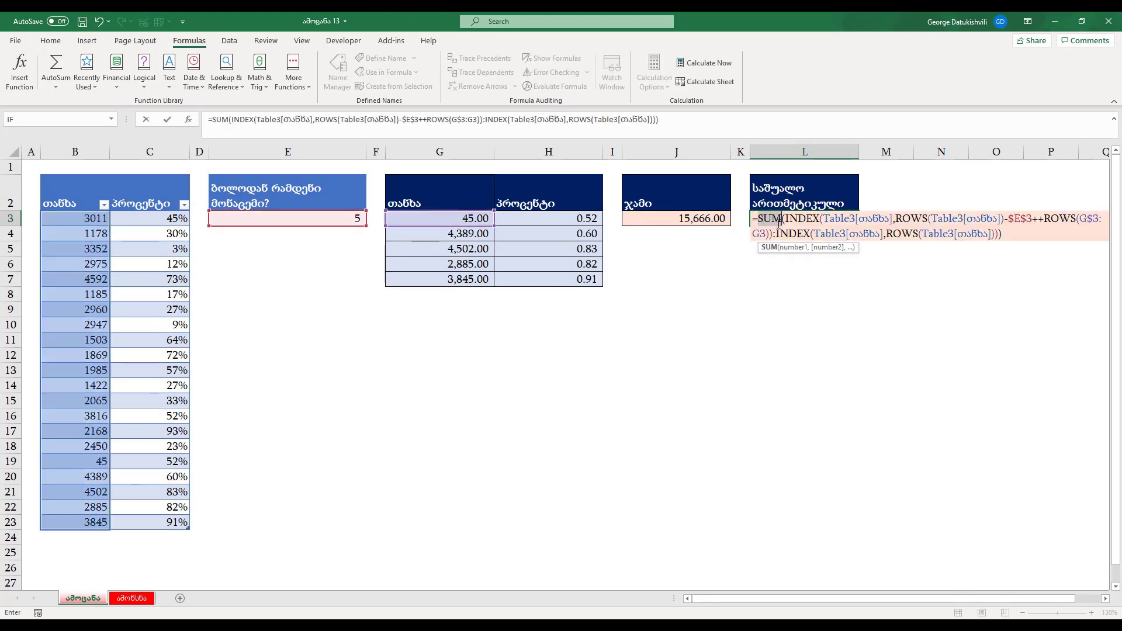
pyautogui.write('aver')
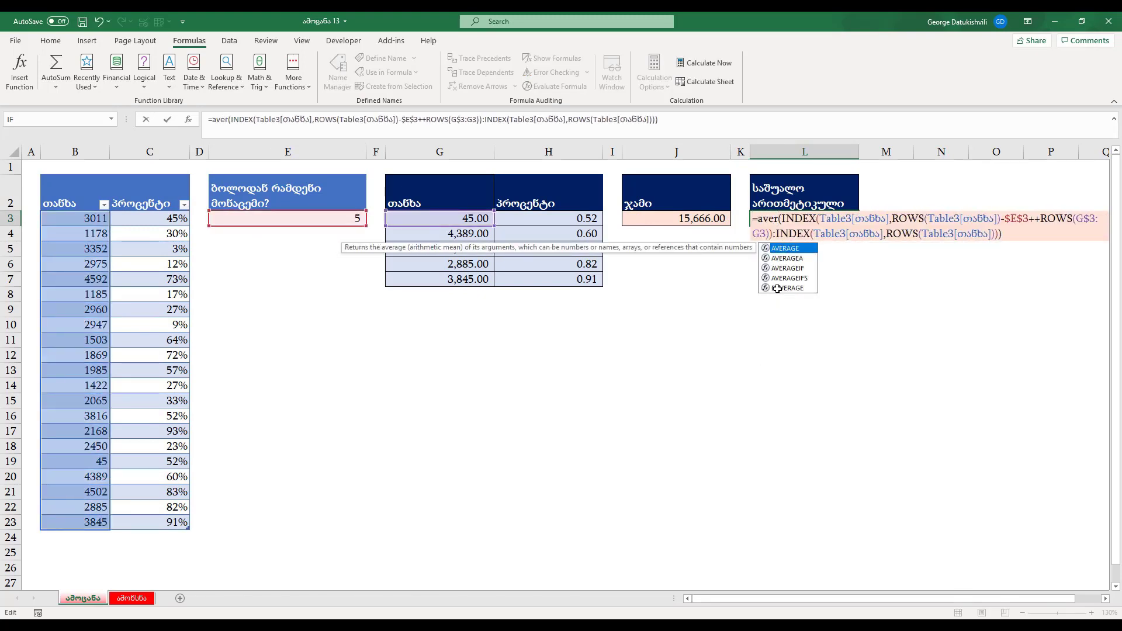
pyautogui.press('Tab')
pyautogui.press('Return')
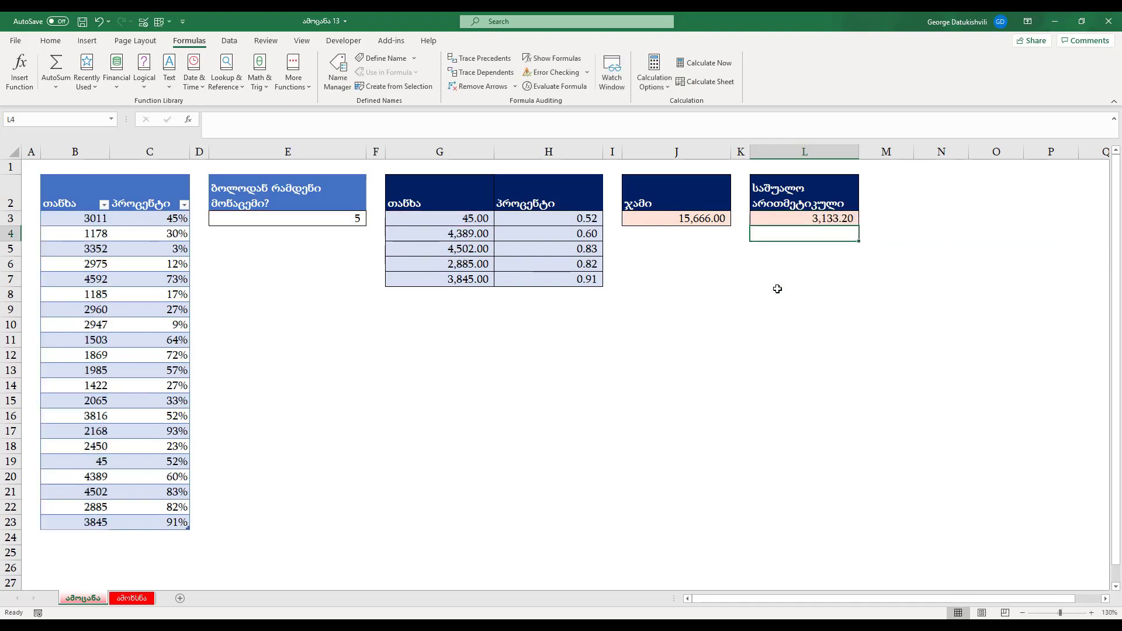
# Set the entry count in E3 to 8 and check the extracted rows, the sum in J3 and the average in L3.
pyautogui.click(344, 222)
pyautogui.write('8')
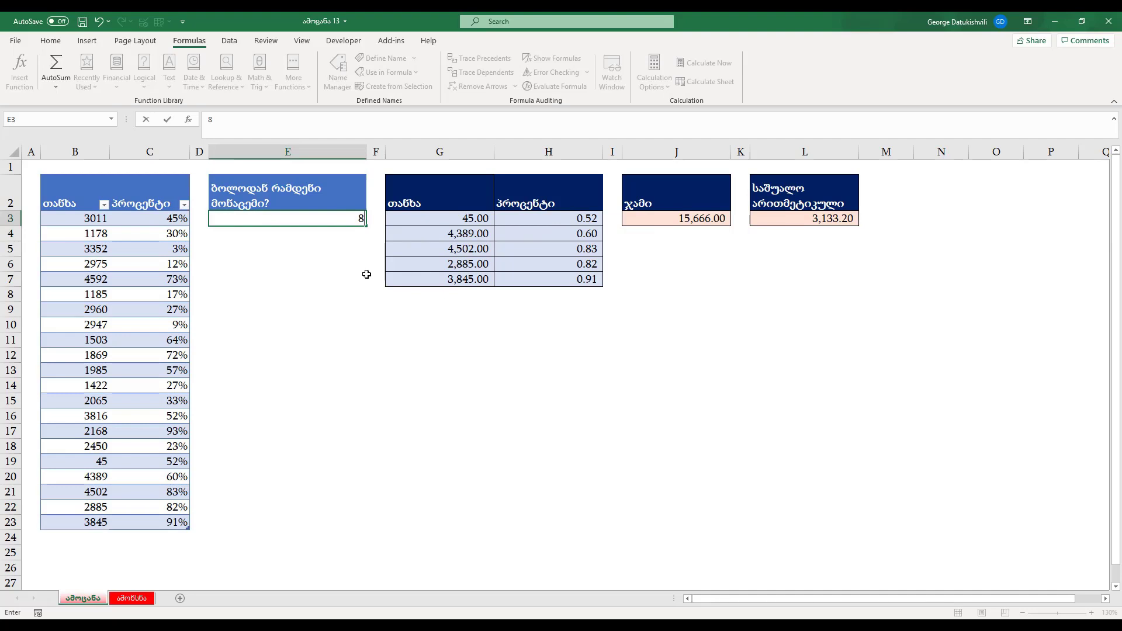
pyautogui.press('Return')
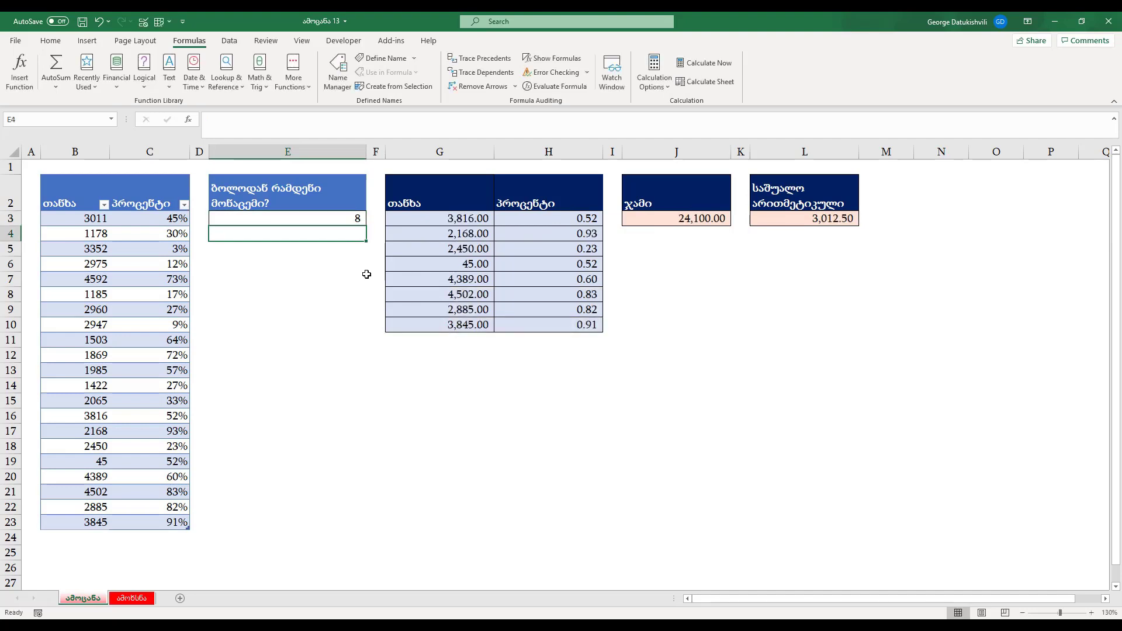
pyautogui.moveTo(433, 237); pyautogui.dragTo(543, 292)
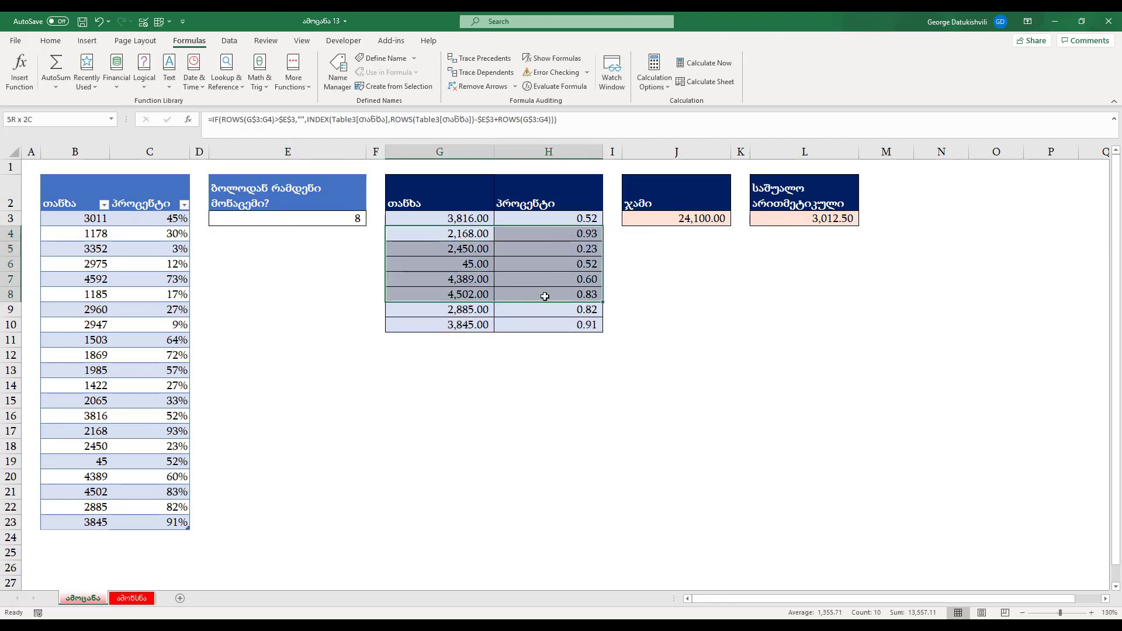
pyautogui.click(662, 225)
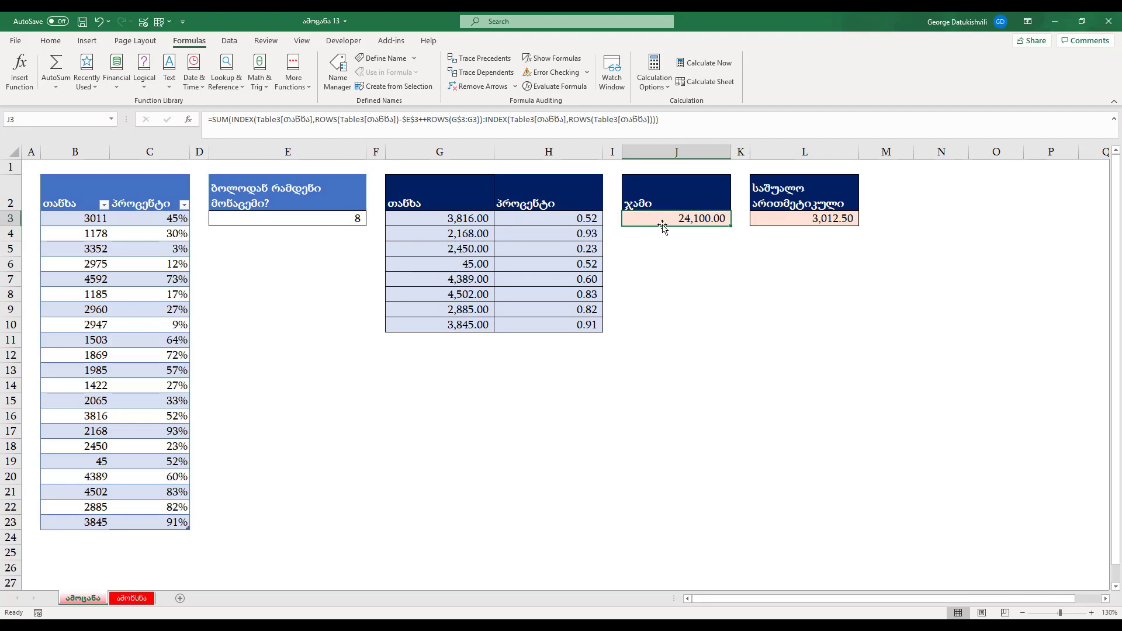
pyautogui.click(796, 222)
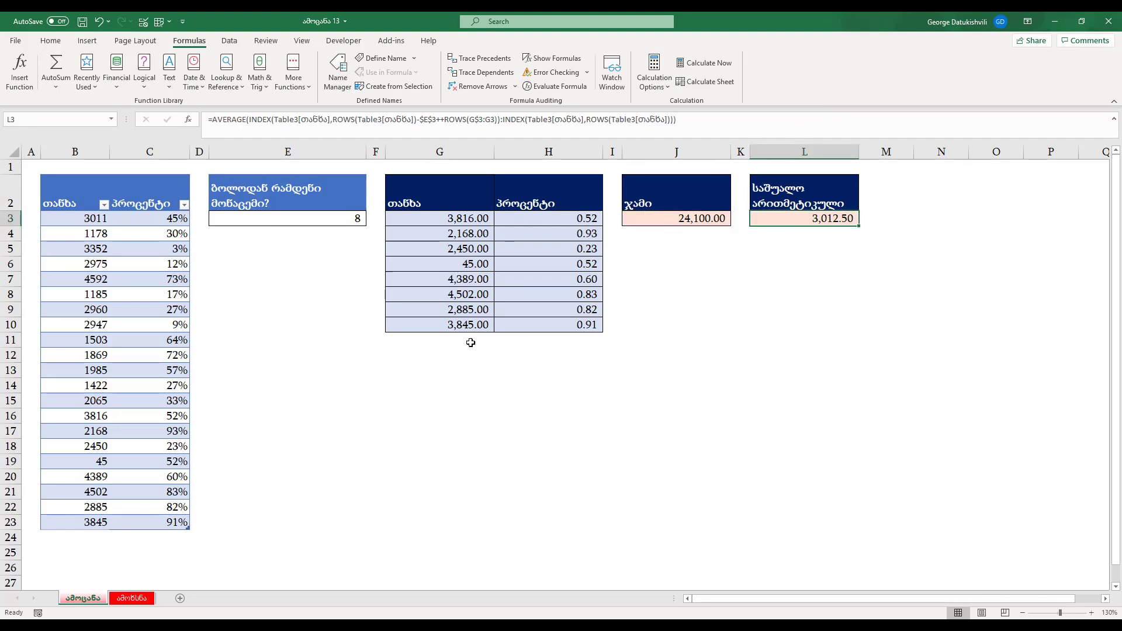
pyautogui.click(356, 343)
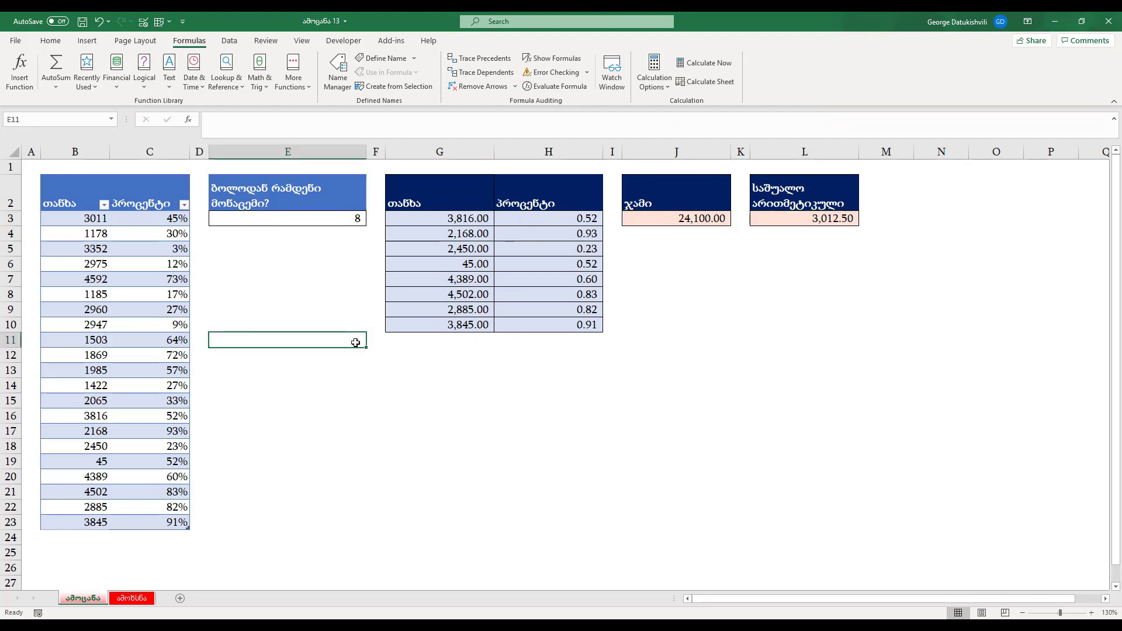